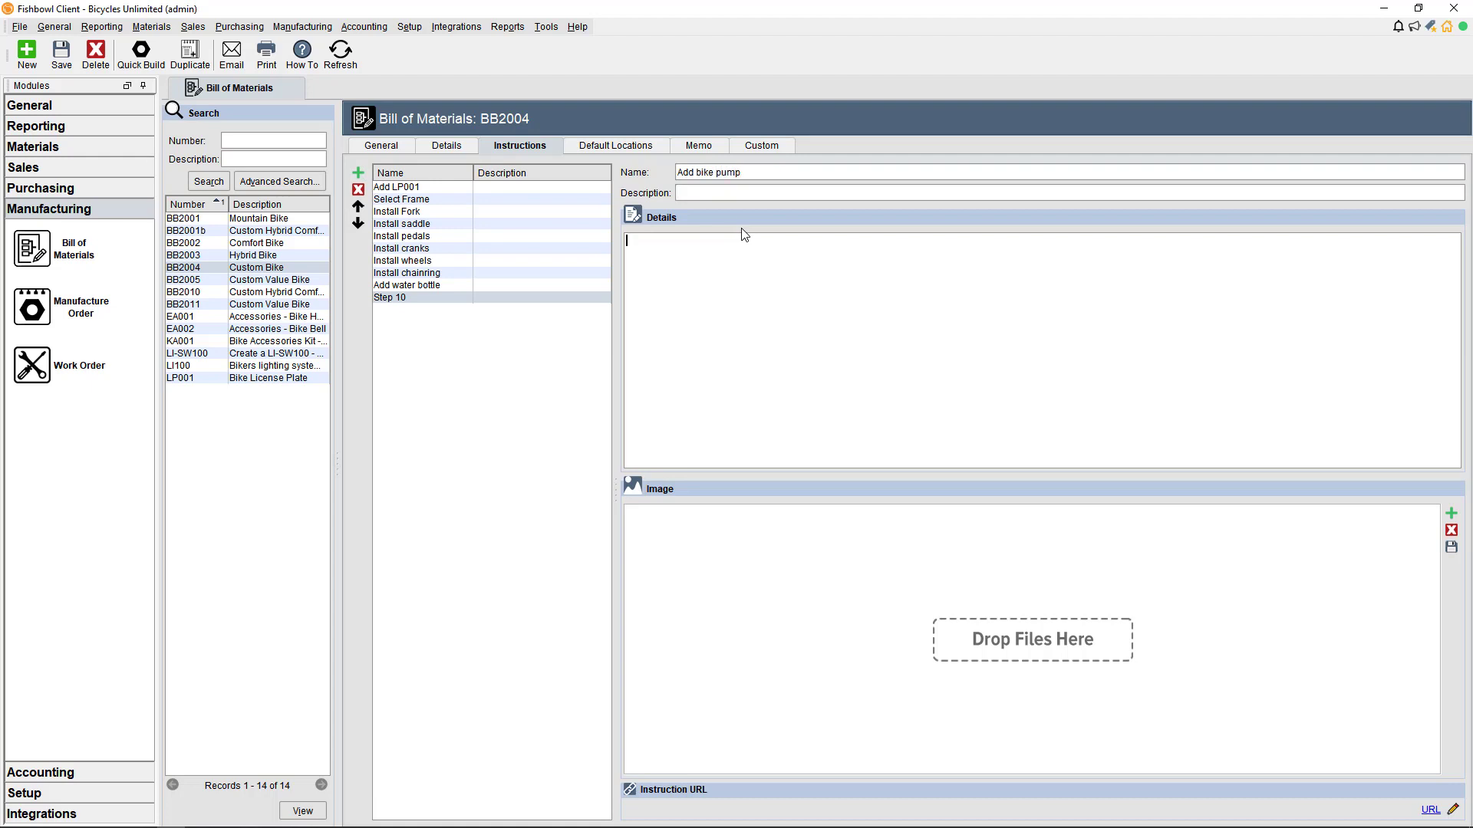
# Step: Add the details "If selected." to the Add bike pump instruction and save the BB2004 bill of materials
pyautogui.click(744, 234)
pyautogui.write('If selected.')
pyautogui.click(365, 149)
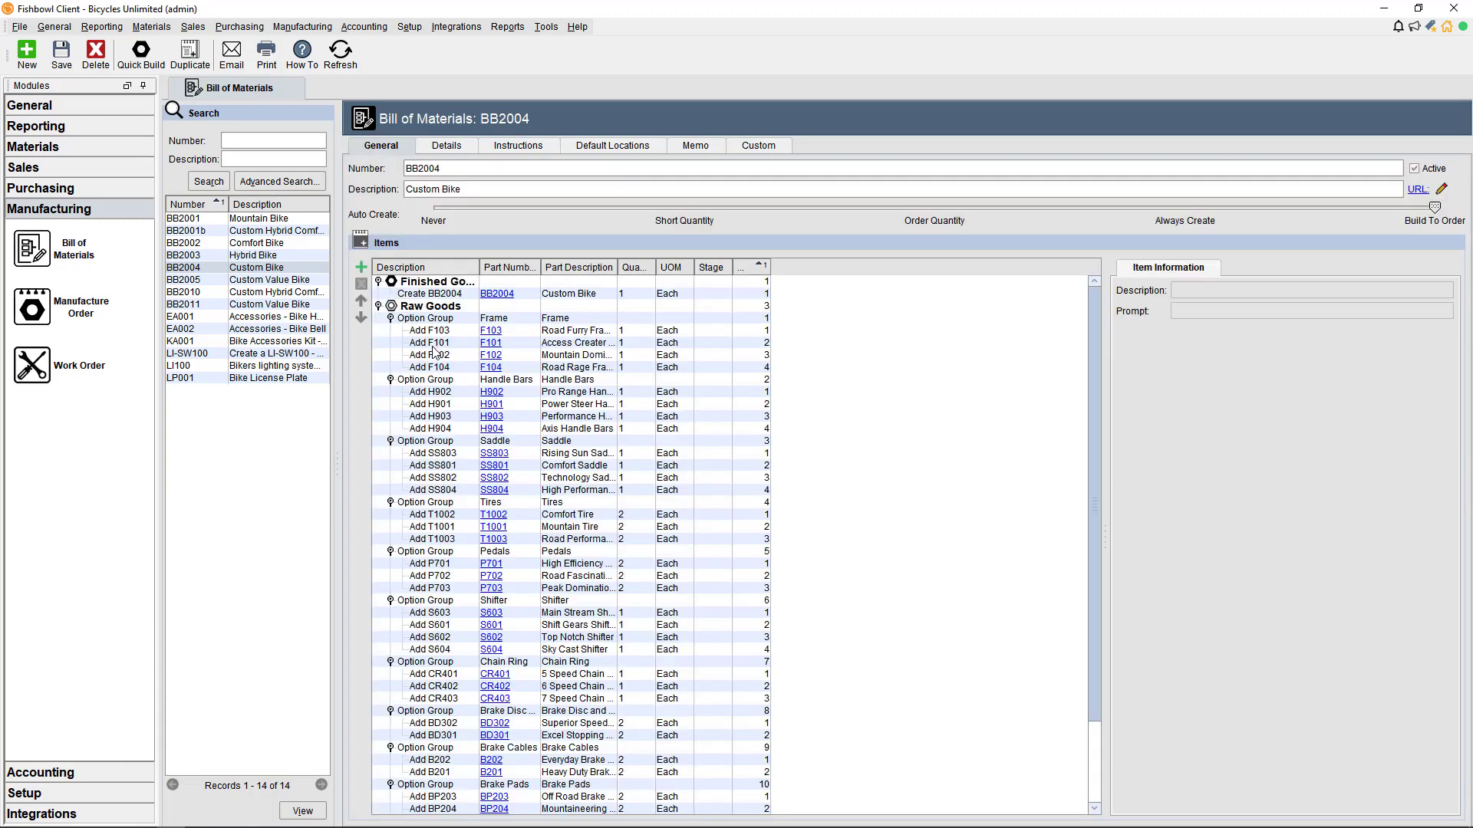
pyautogui.click(529, 146)
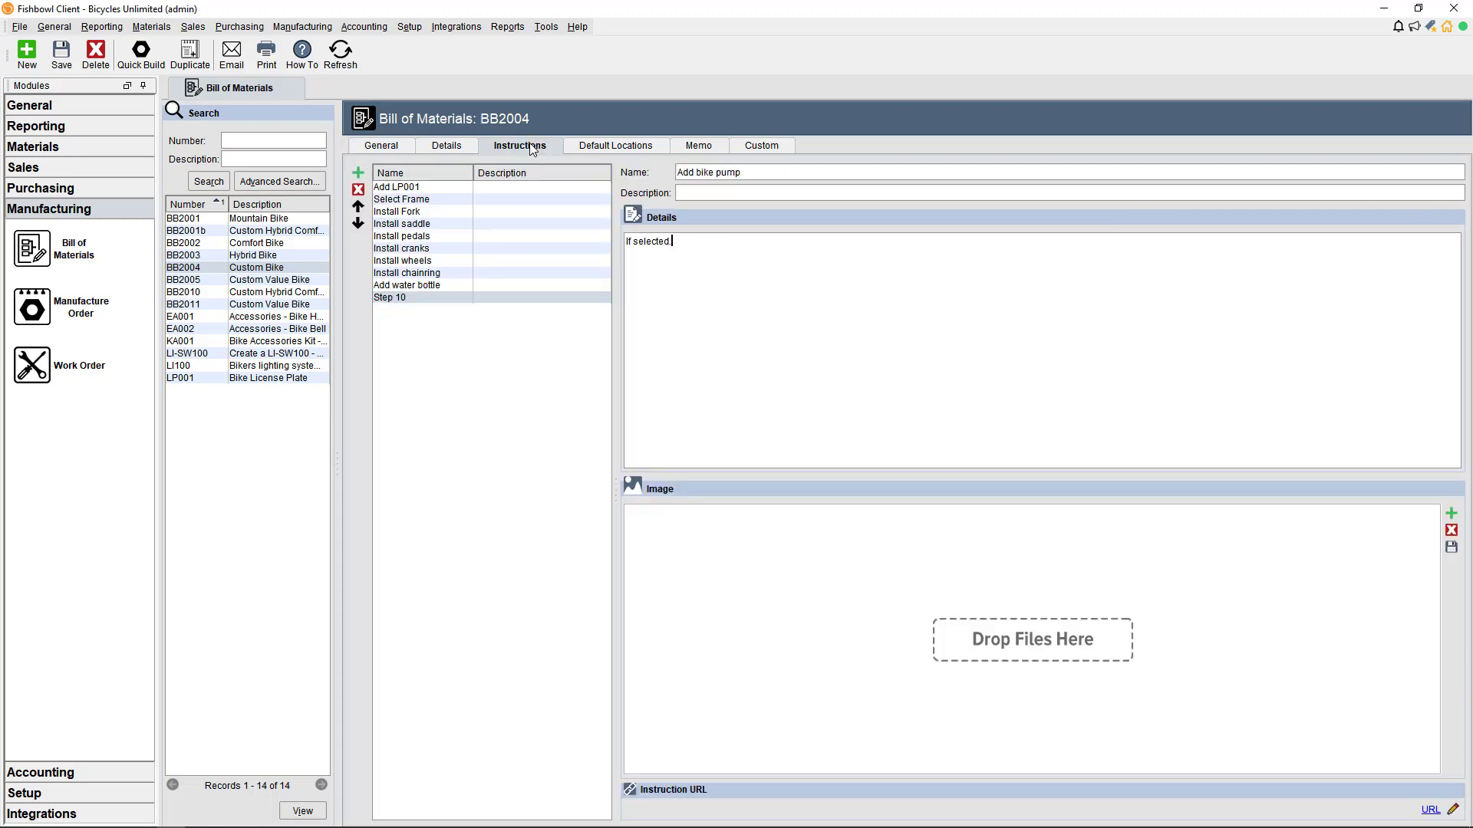
pyautogui.click(412, 201)
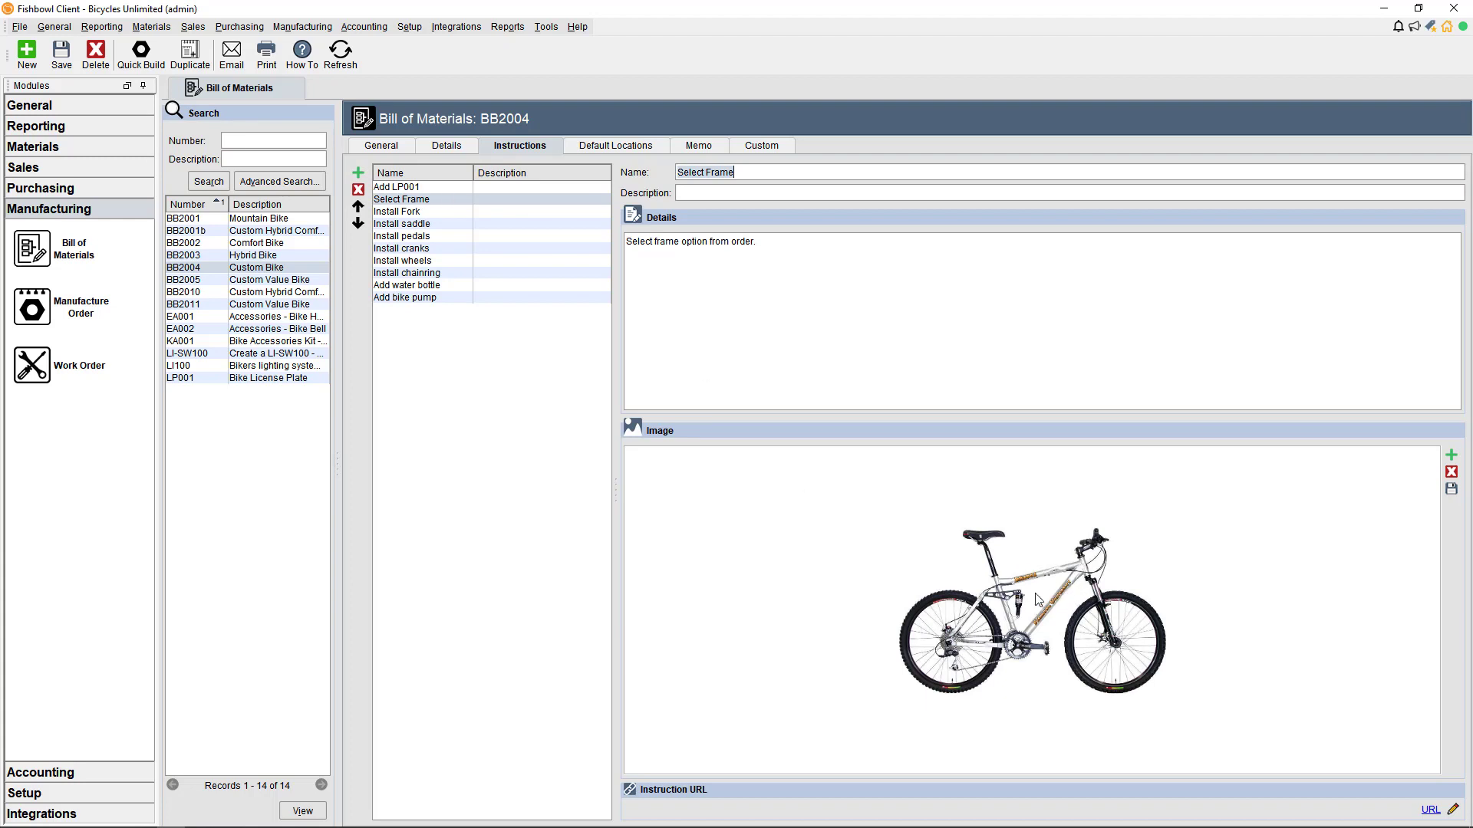
pyautogui.click(61, 55)
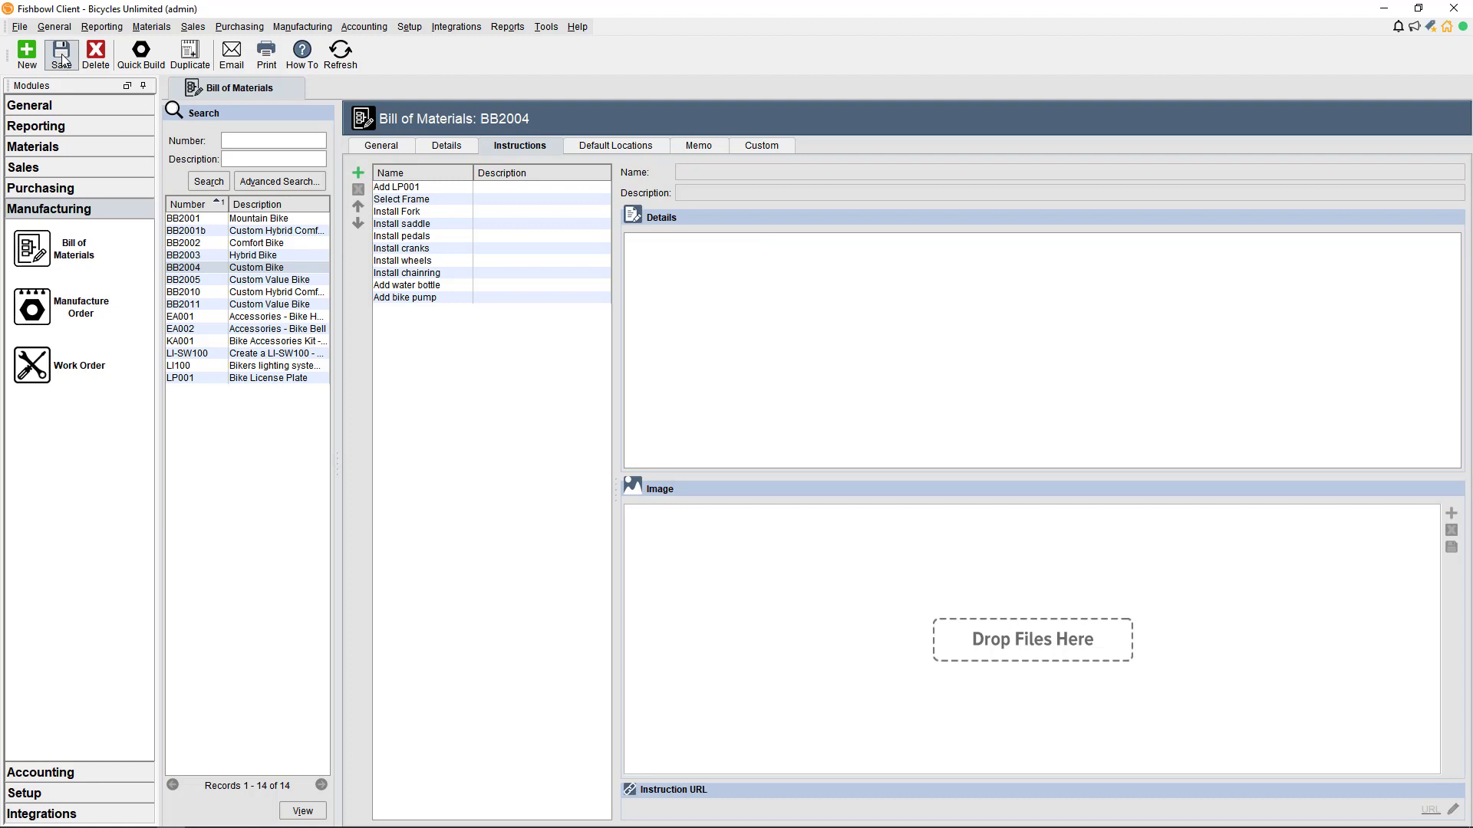
# Step: Create a new manufacture order and choose bill of materials BB2004 Custom Bike with a quantity of 5
pyautogui.click(85, 307)
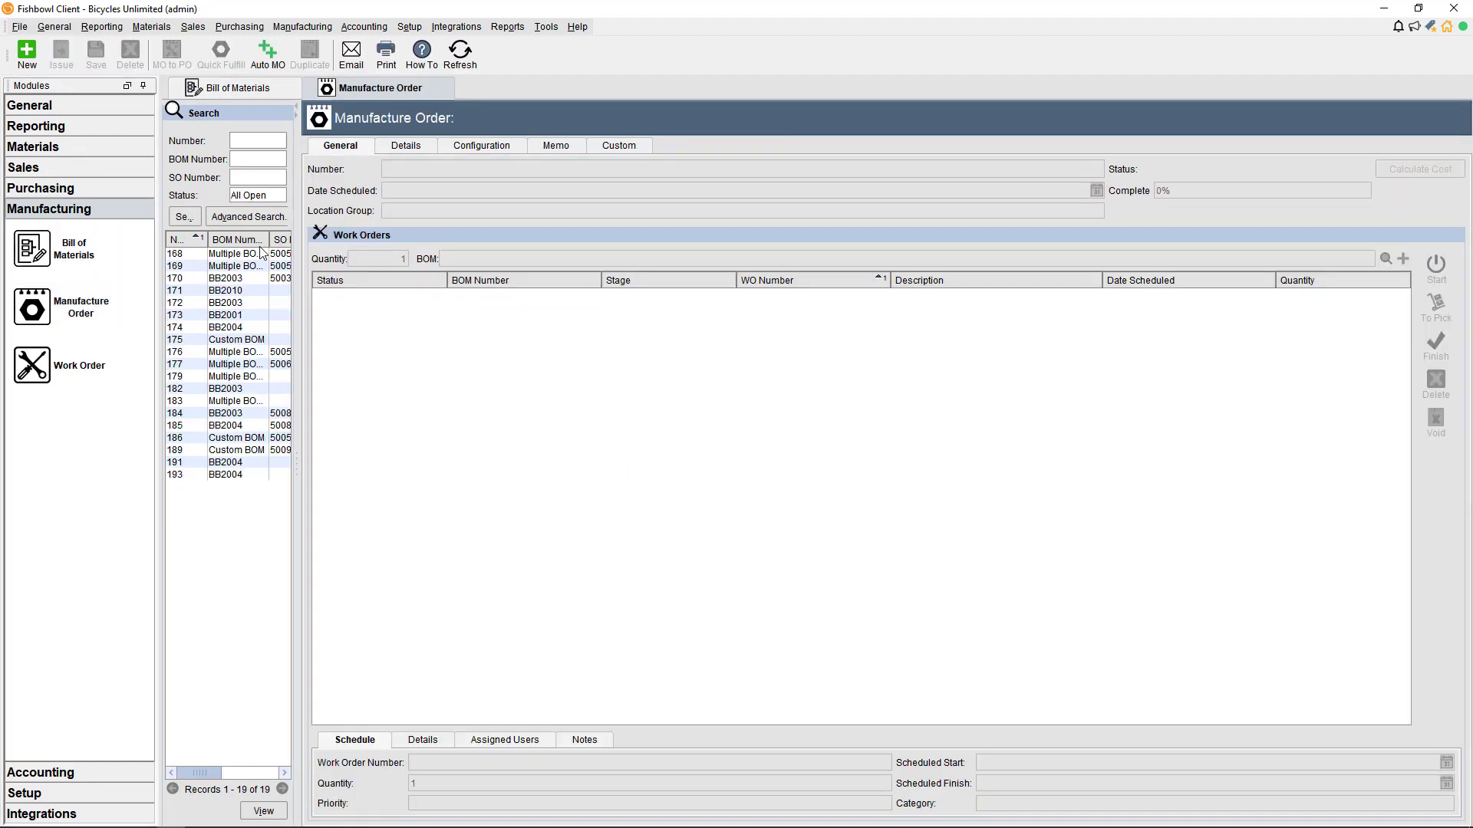
pyautogui.click(34, 61)
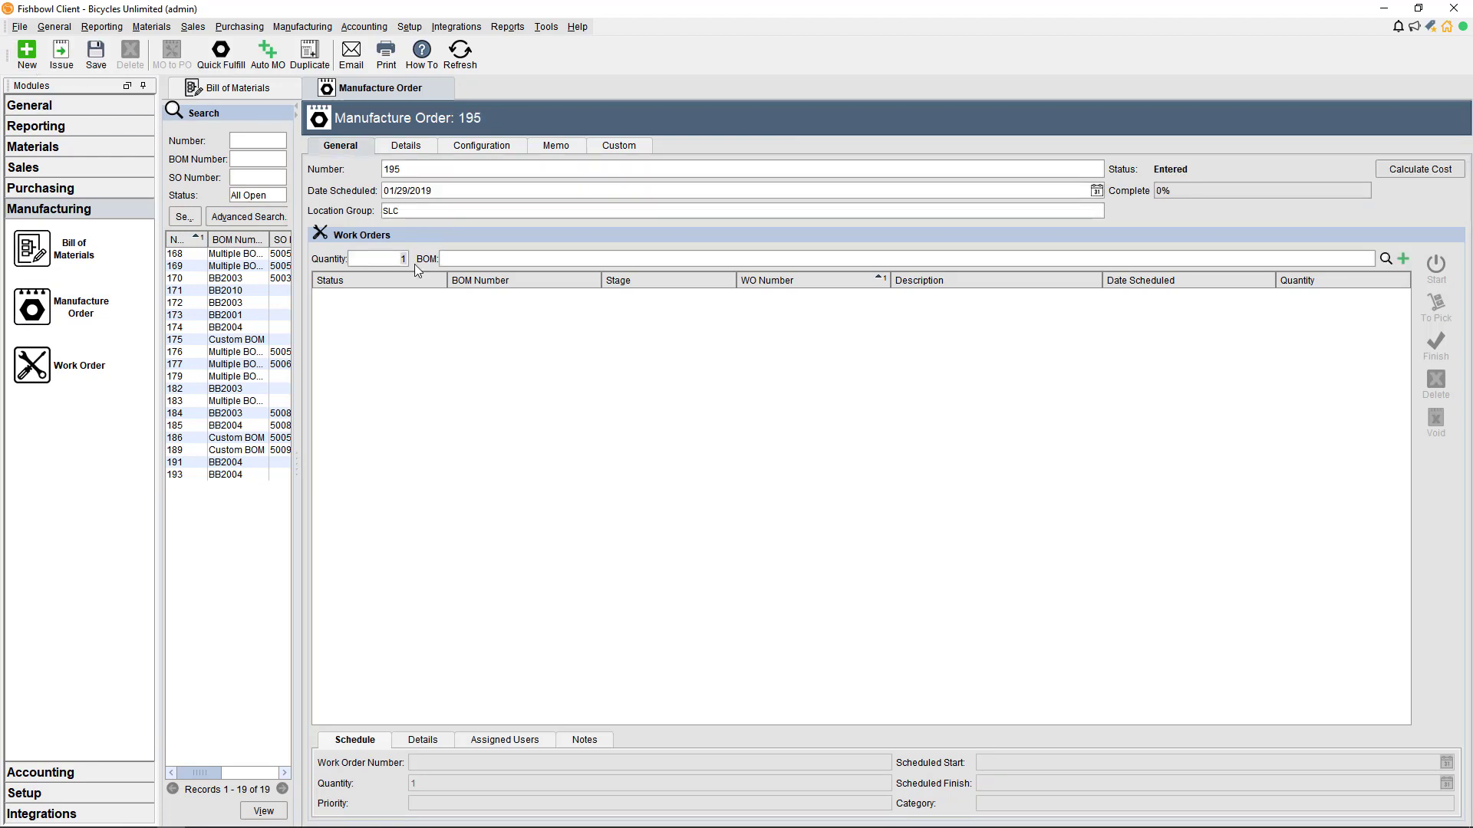
pyautogui.write('5')
pyautogui.click(460, 260)
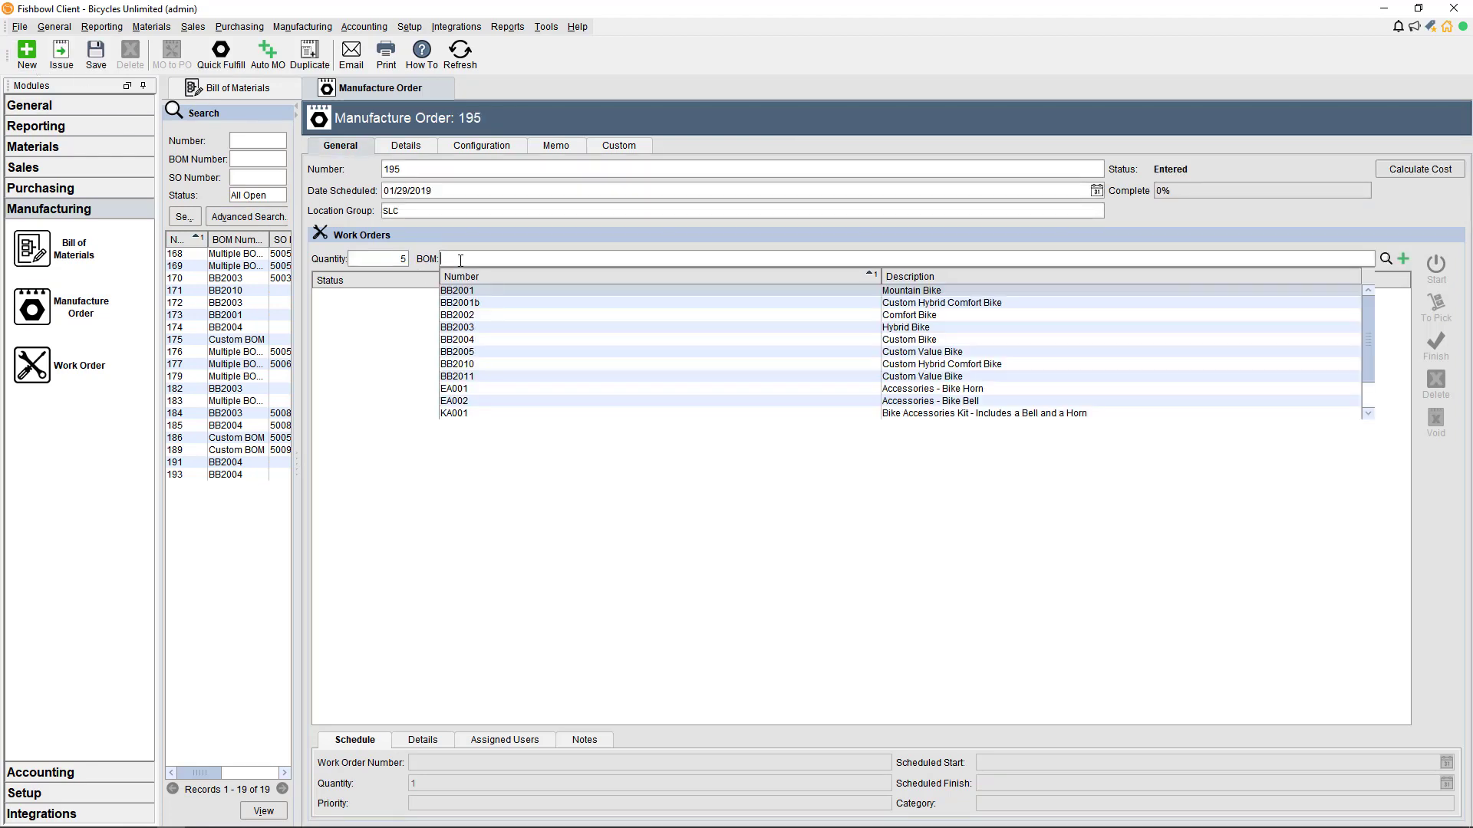
pyautogui.click(485, 339)
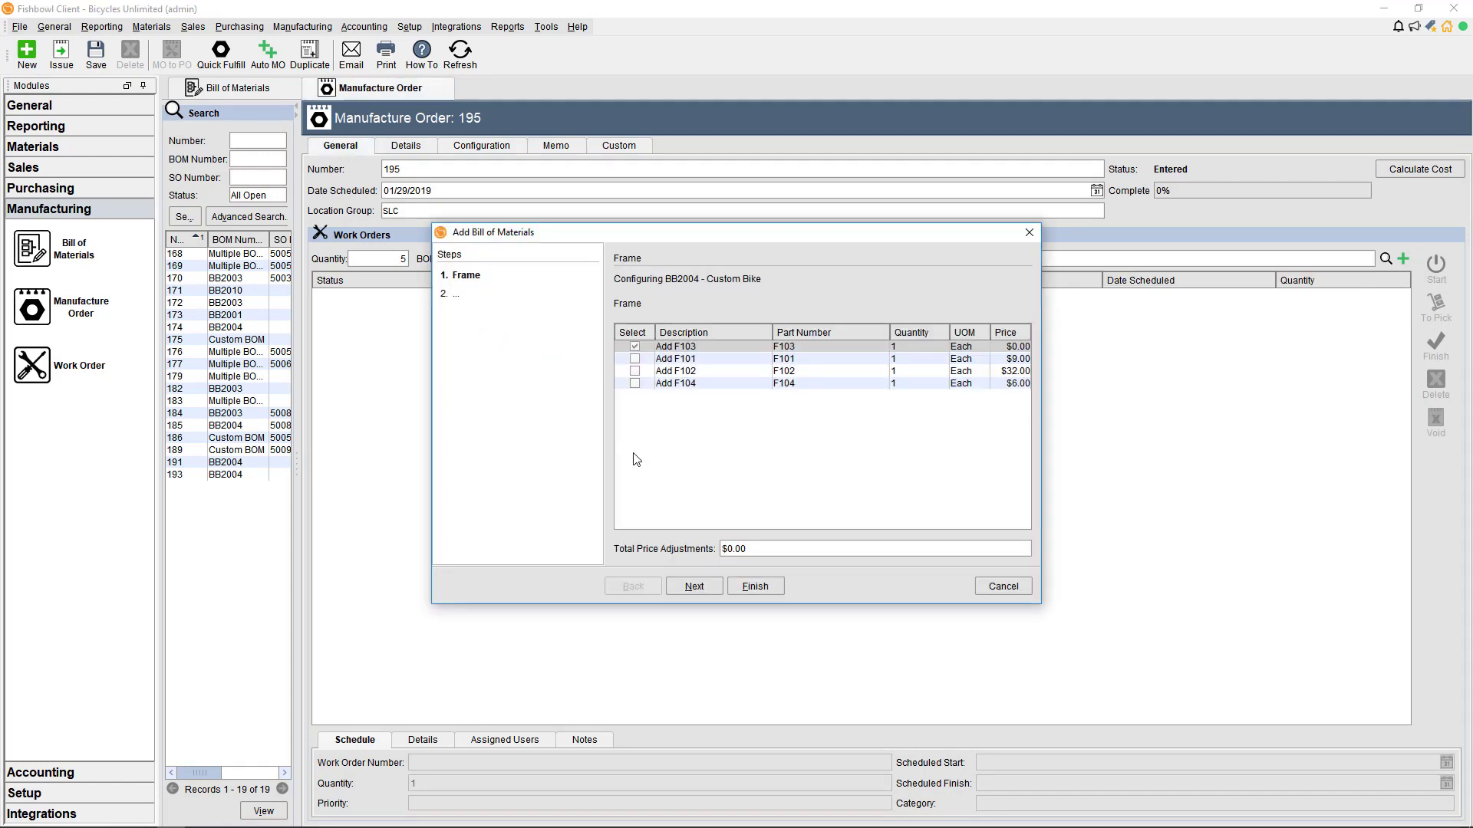
# Step: Accept the default choice on every custom bike configuration page, from Frame through Summary, and add the bike to the order
pyautogui.click(694, 587)
pyautogui.click(694, 587)
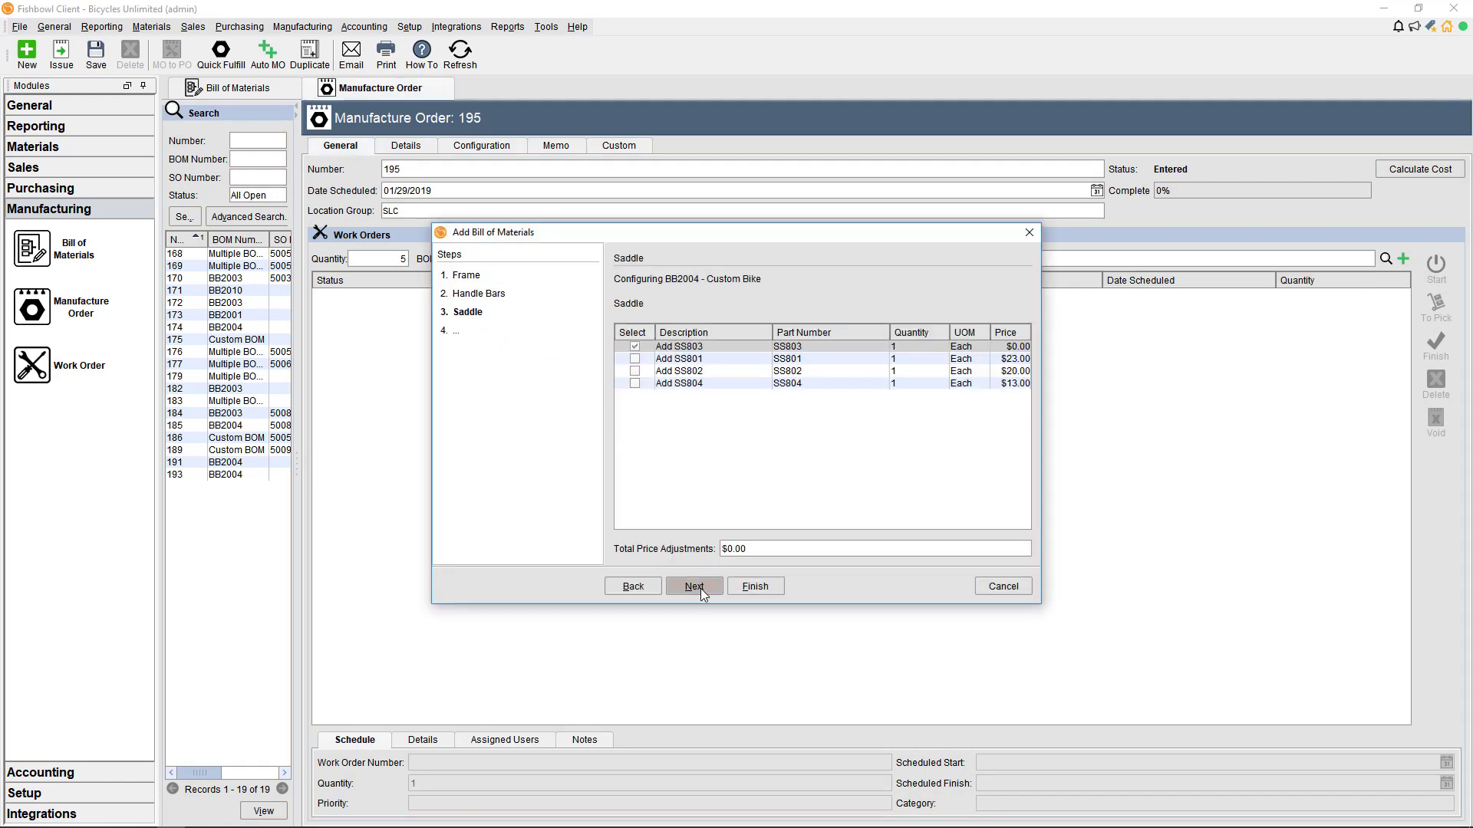
pyautogui.click(695, 587)
pyautogui.click(694, 587)
pyautogui.click(694, 587)
pyautogui.click(701, 588)
pyautogui.click(701, 588)
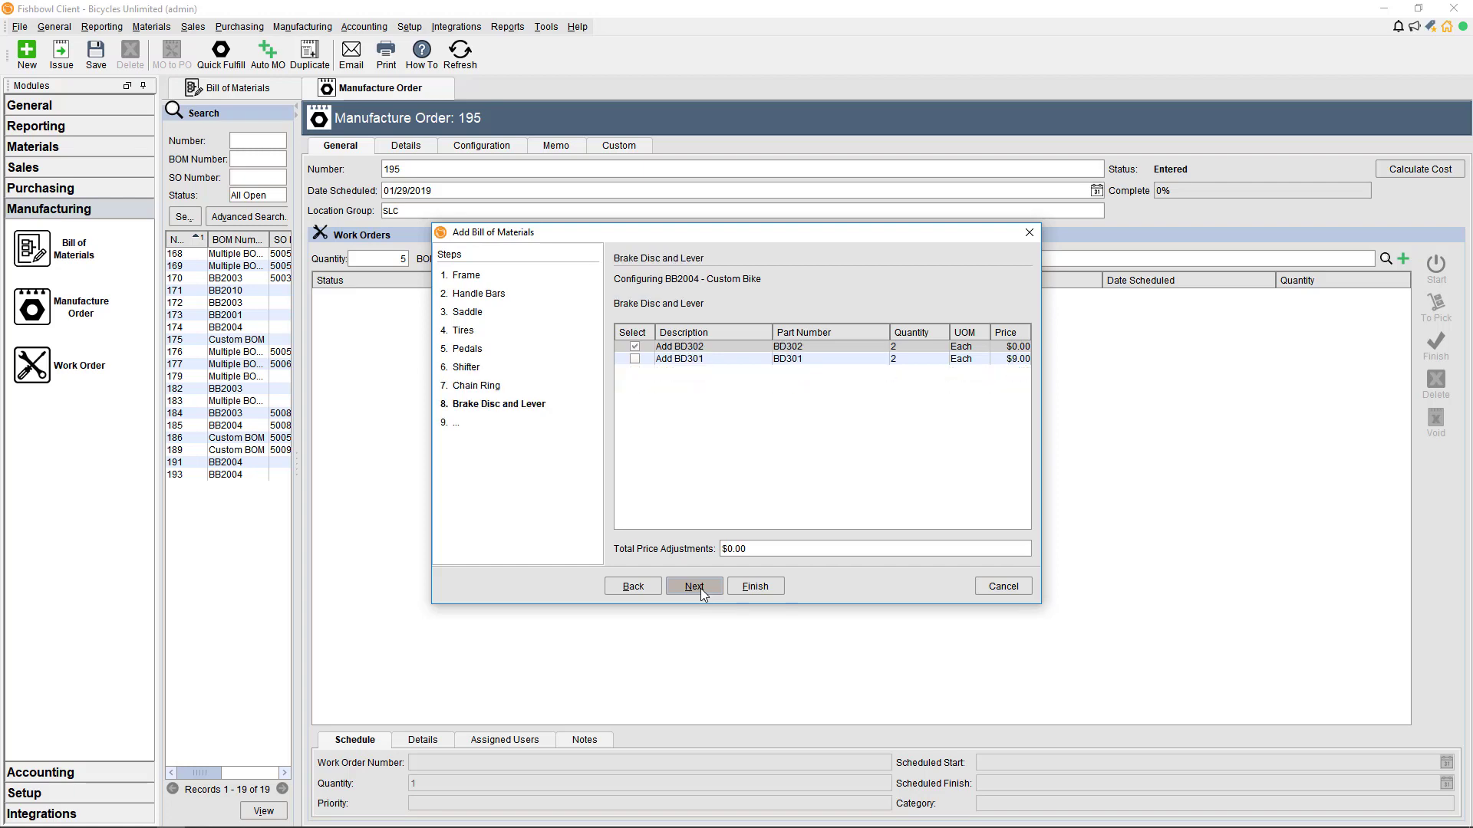
pyautogui.click(701, 588)
pyautogui.click(701, 588)
pyautogui.click(701, 587)
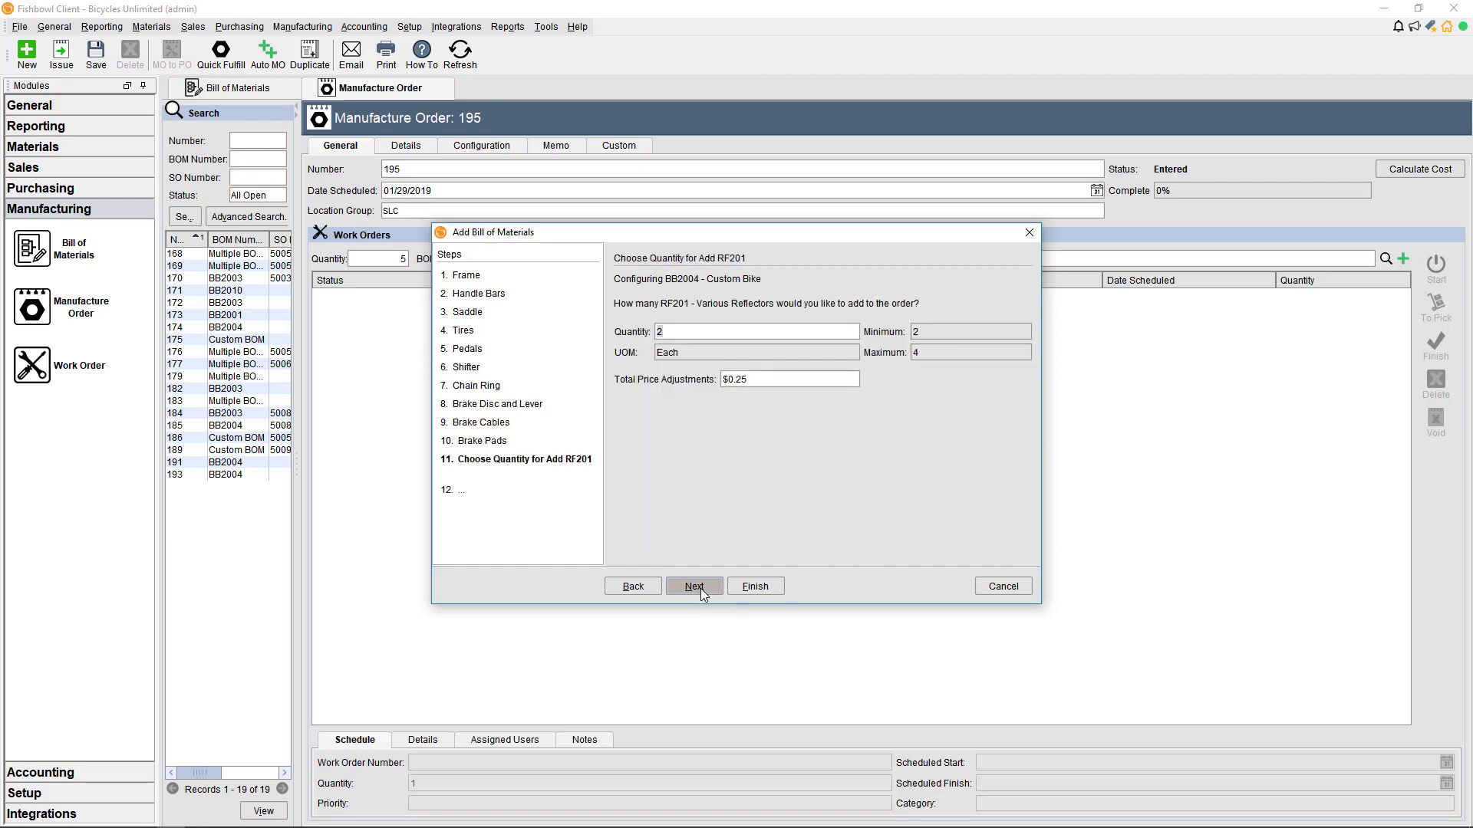
pyautogui.click(701, 587)
pyautogui.click(701, 588)
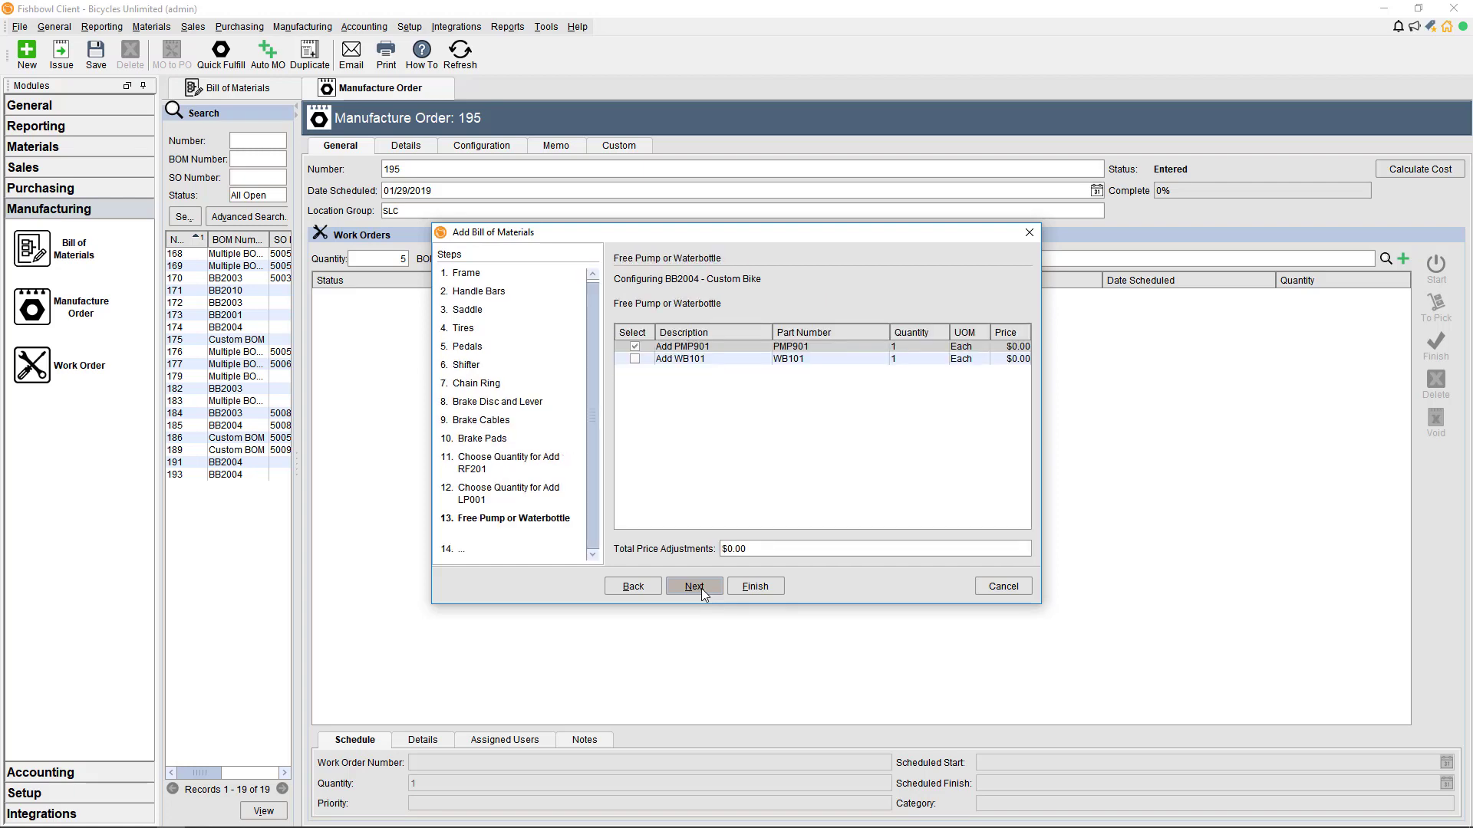
pyautogui.click(701, 588)
pyautogui.click(701, 587)
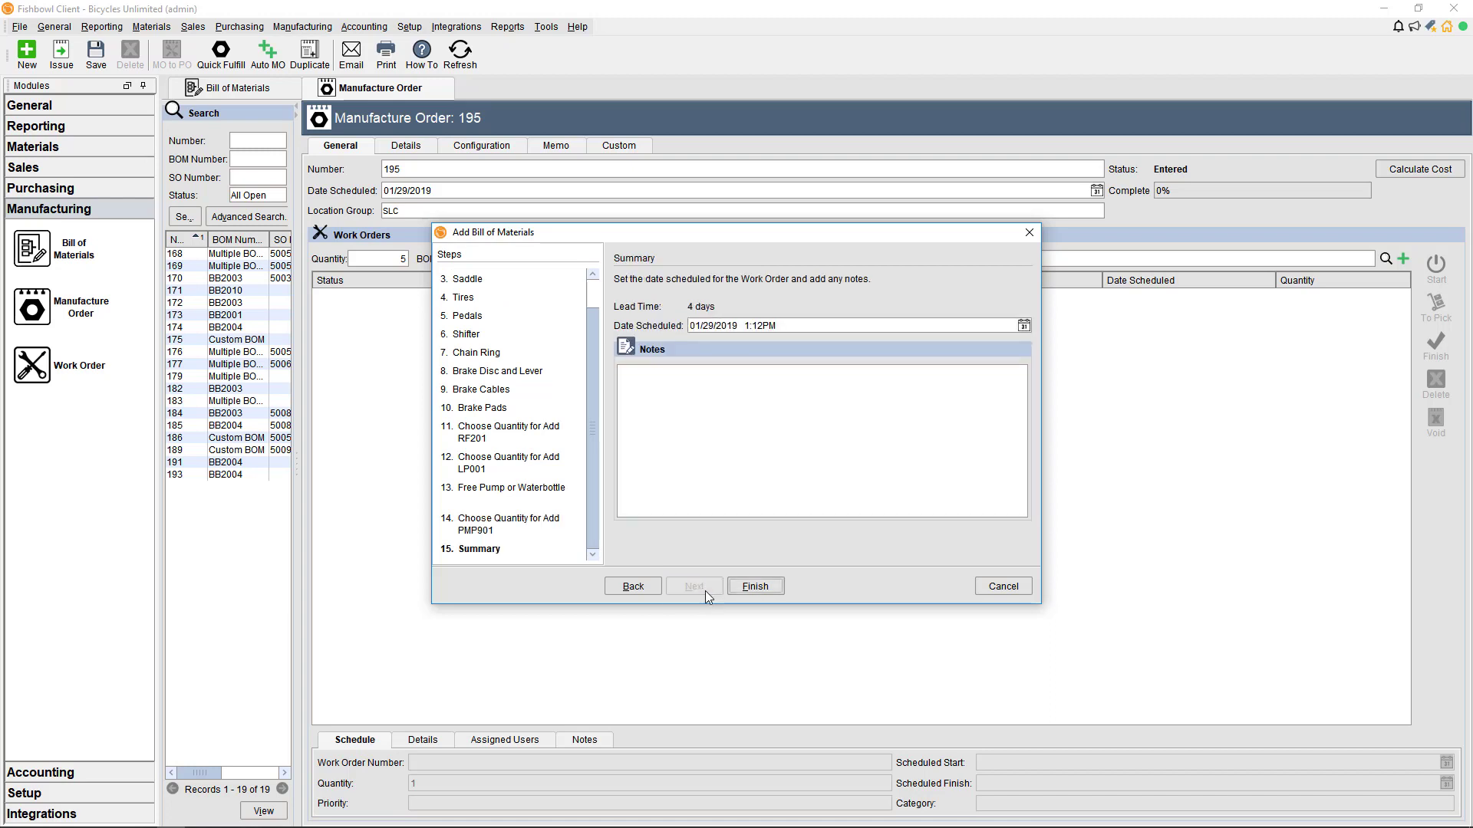
pyautogui.click(755, 586)
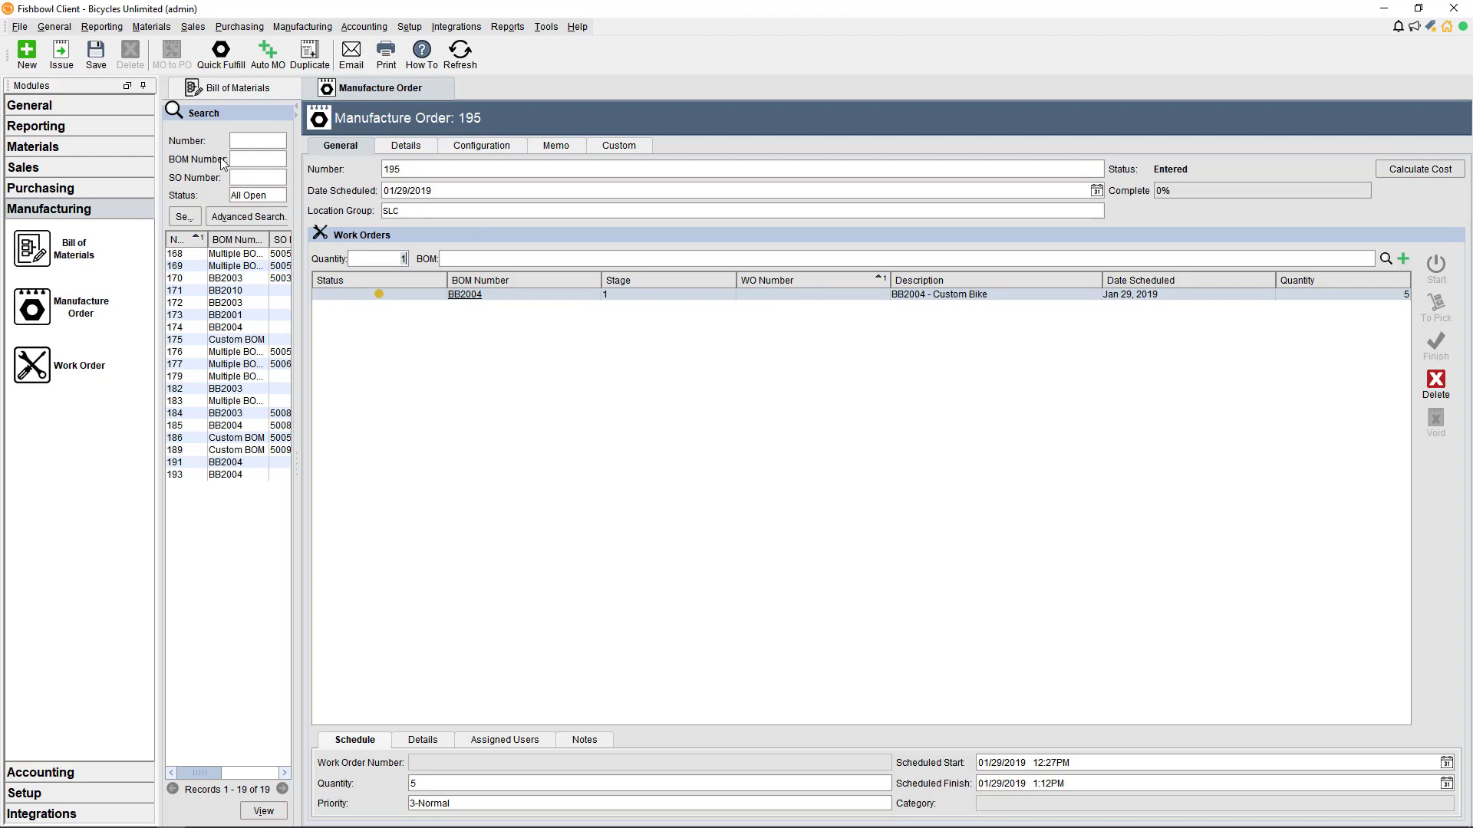
# Step: Issue the manufacture order and open its custom bike work order to review the instructions and part configuration
pyautogui.click(59, 60)
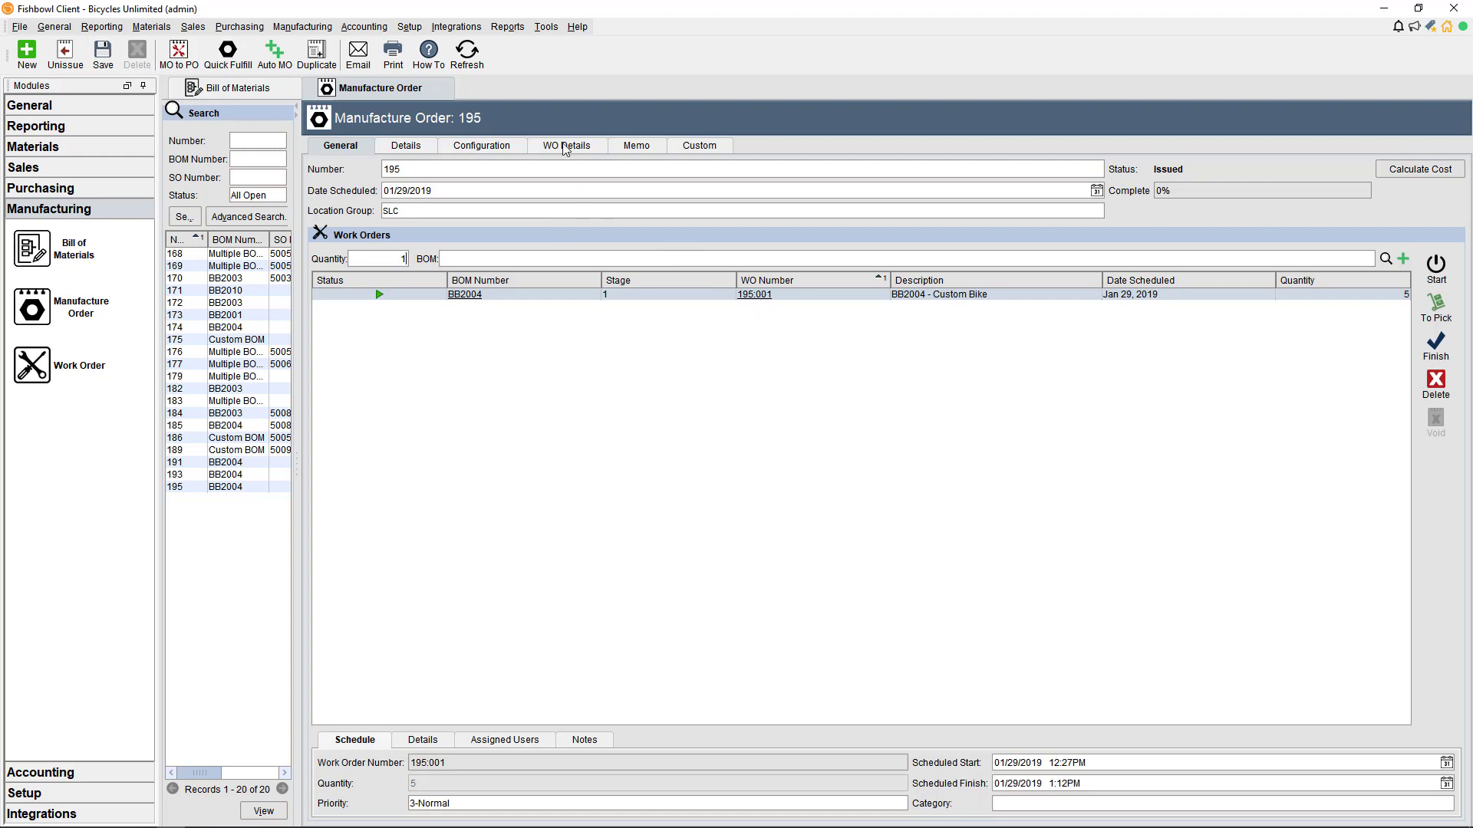
pyautogui.click(753, 297)
pyautogui.doubleClick(755, 299)
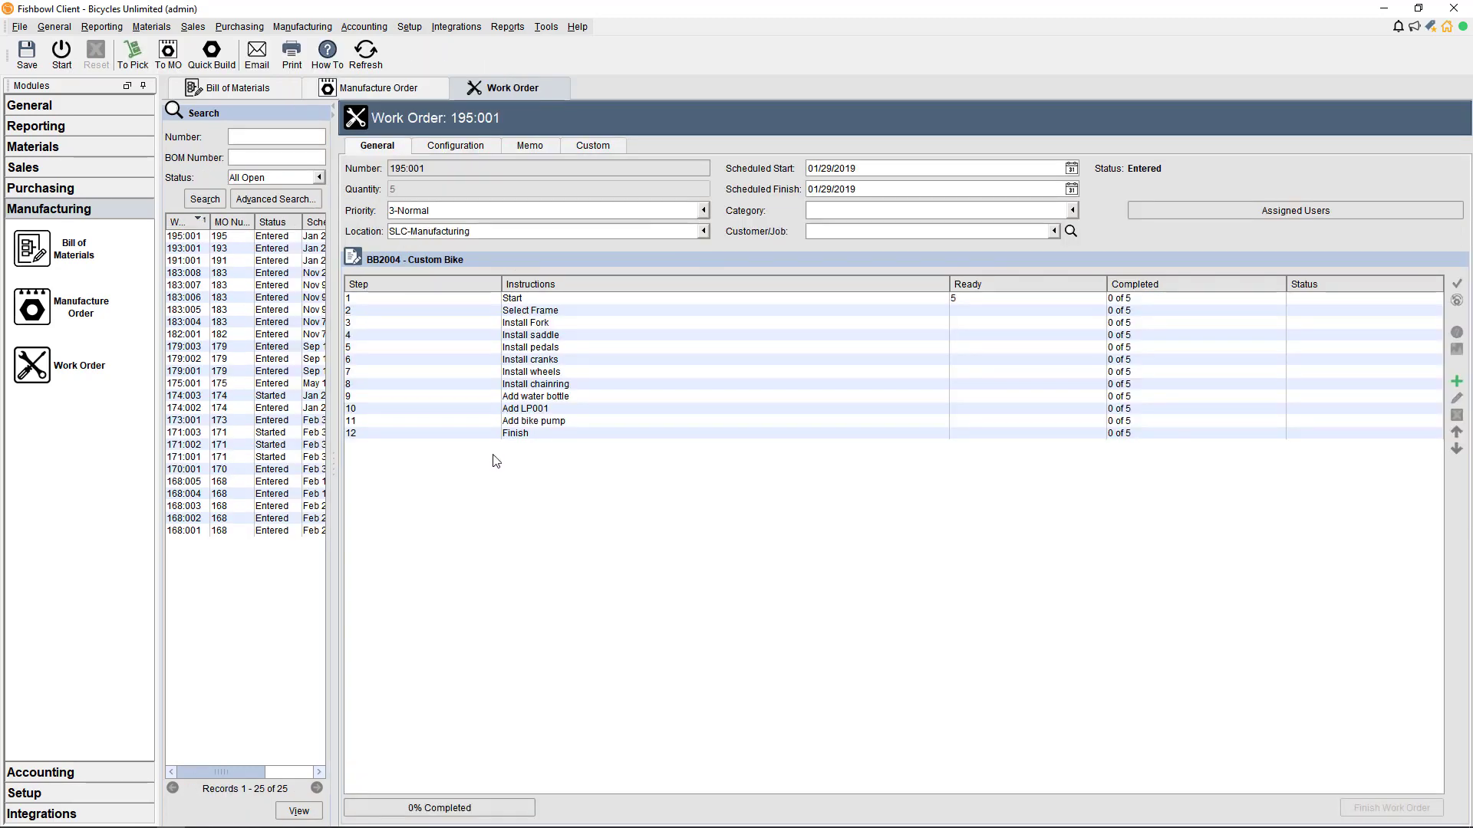
pyautogui.click(588, 411)
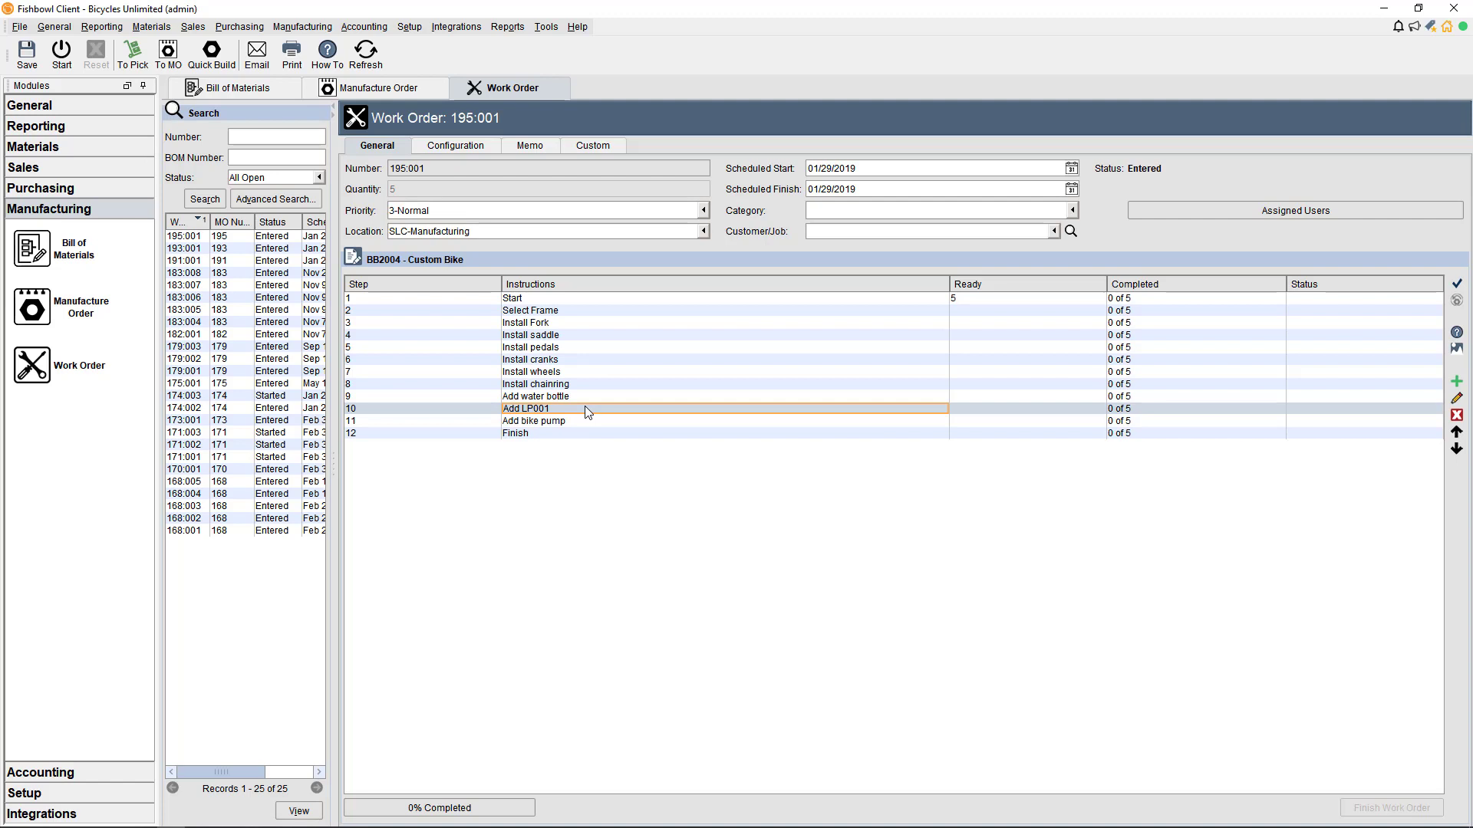
pyautogui.click(445, 149)
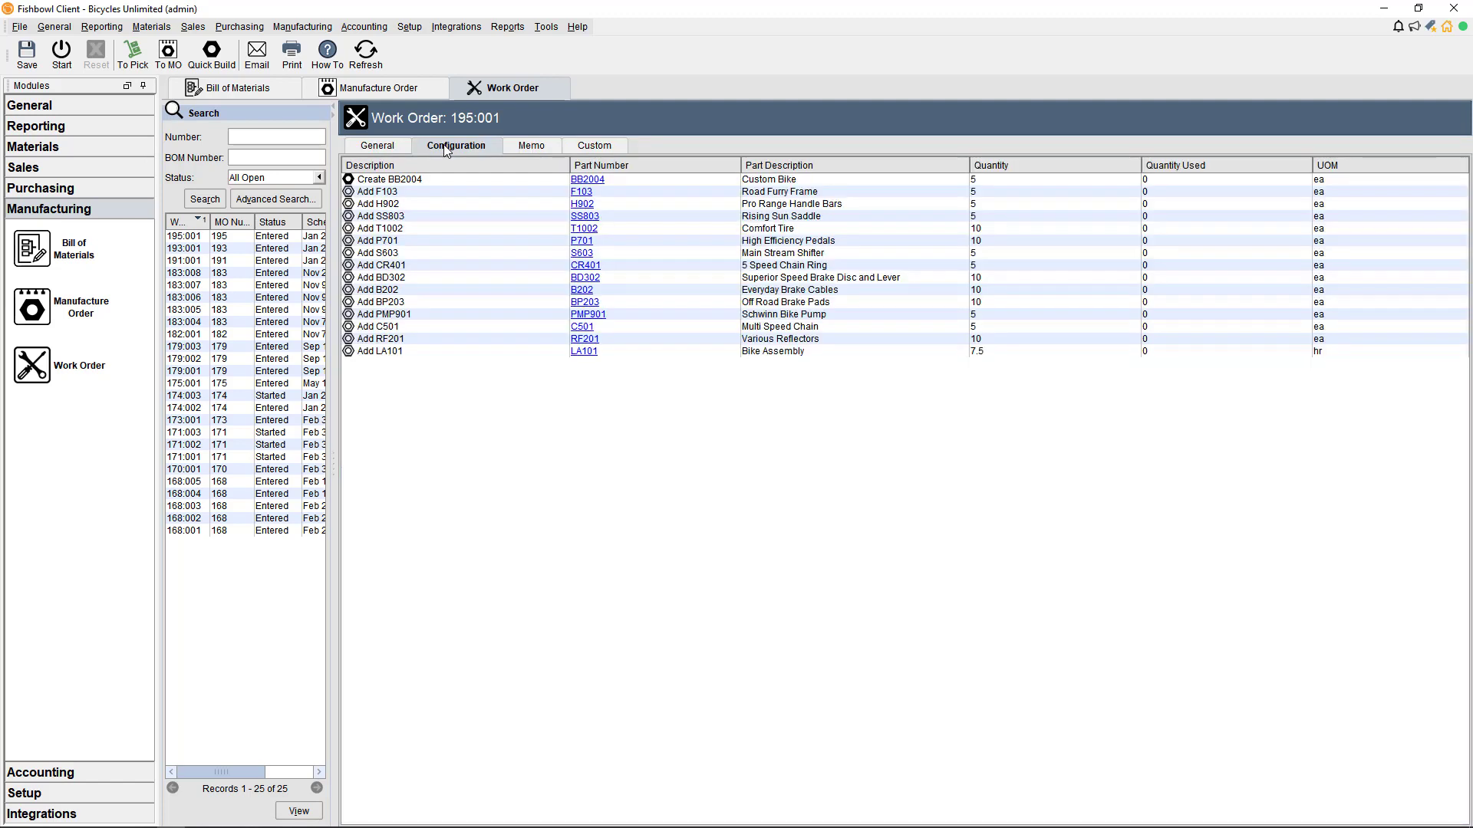
# Step: Add one BB2002 Comfort Bike to the manufacture order and expand its parts in the order configuration
pyautogui.click(390, 89)
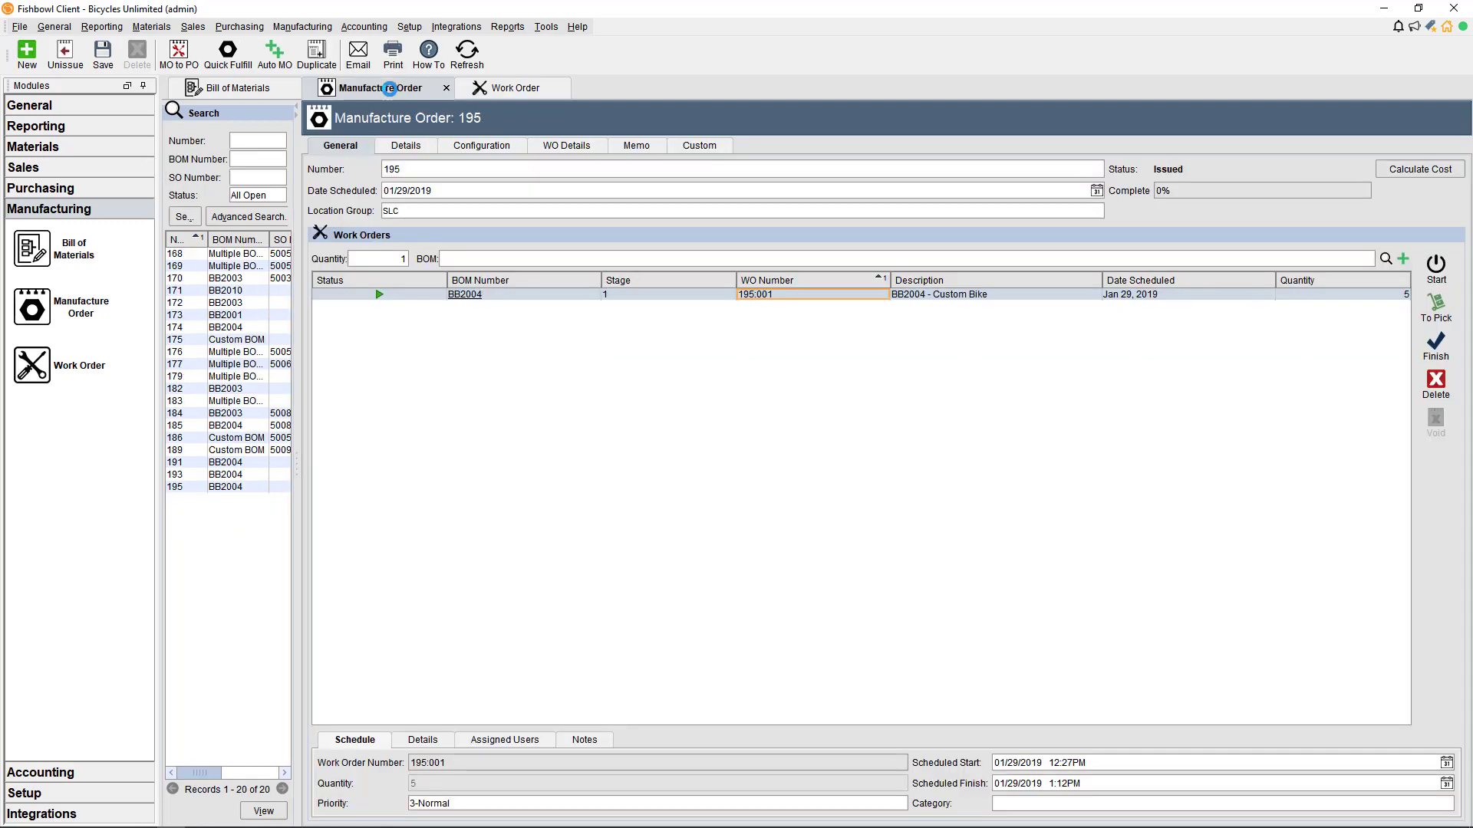
pyautogui.click(480, 151)
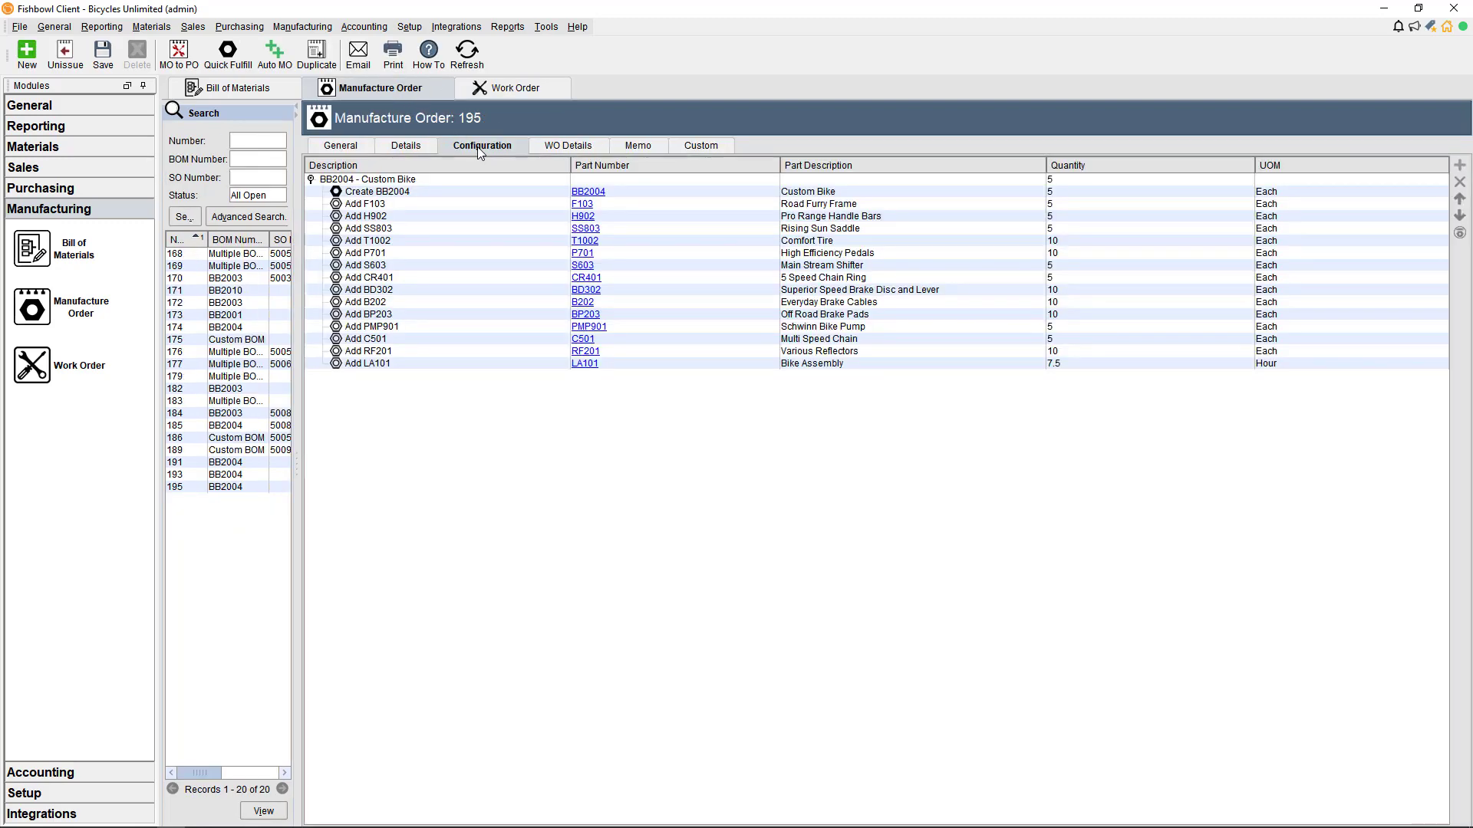
pyautogui.click(326, 147)
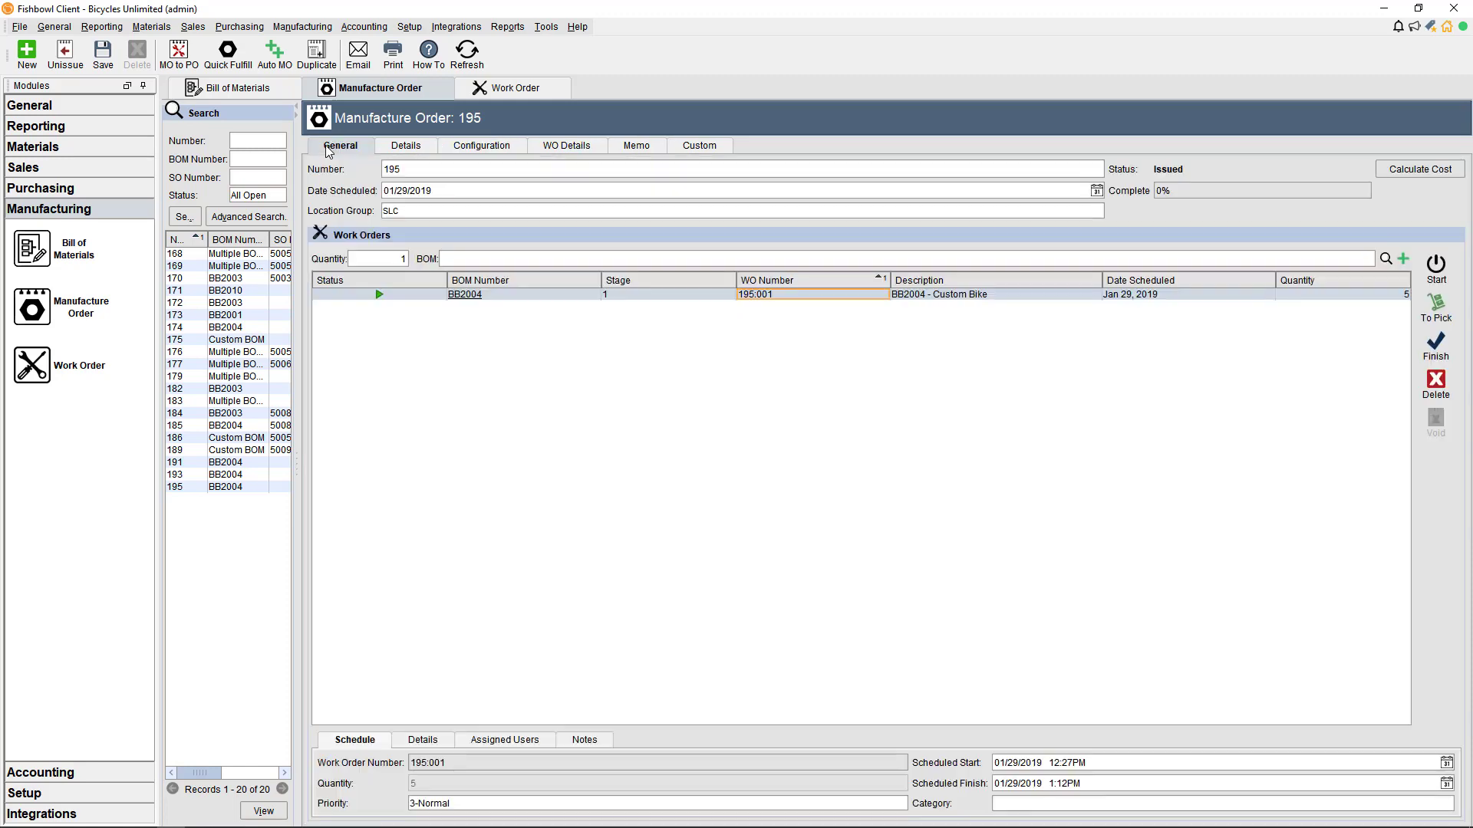
pyautogui.click(494, 261)
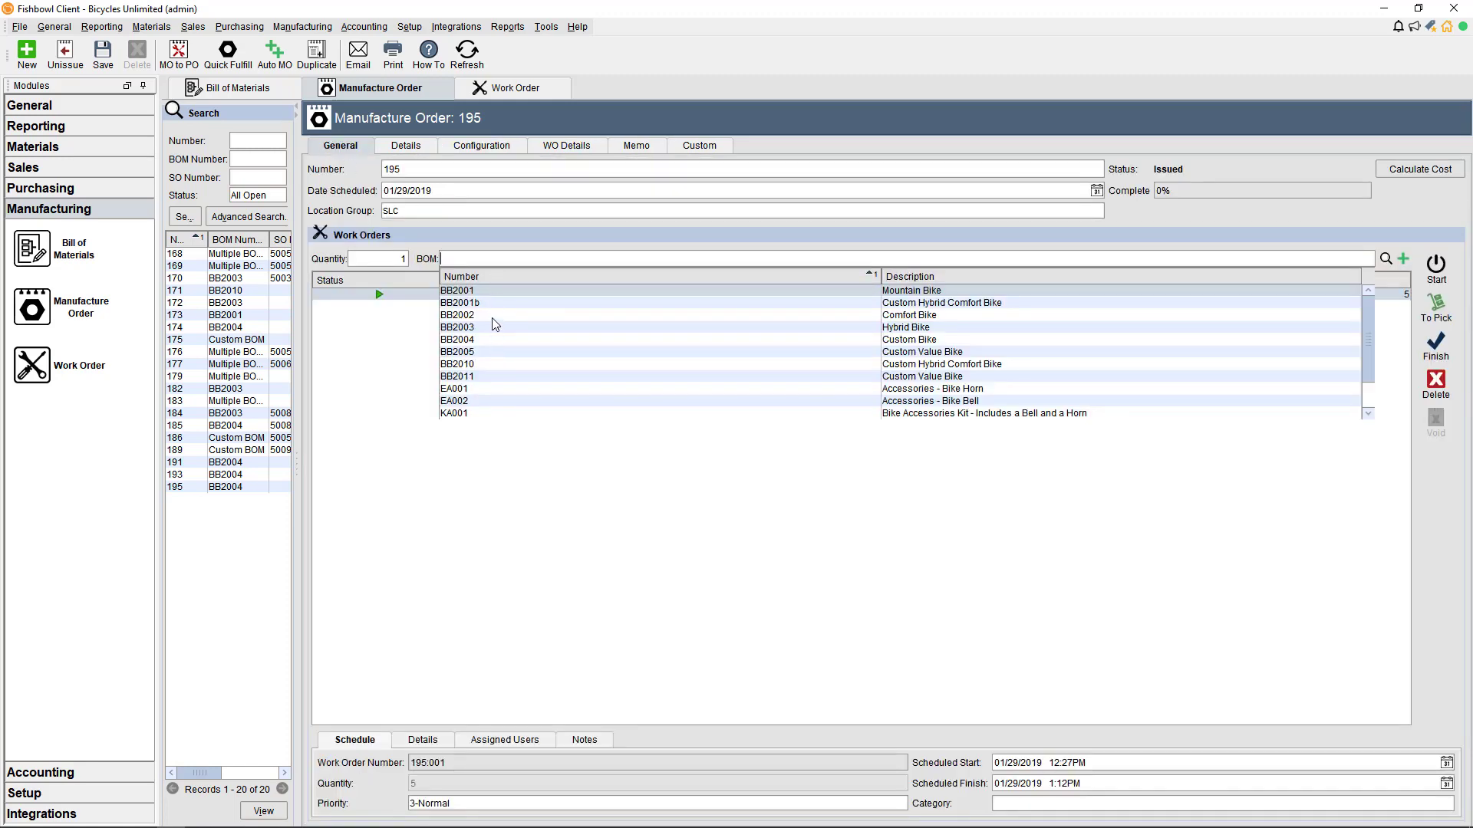
pyautogui.click(491, 318)
pyautogui.click(482, 150)
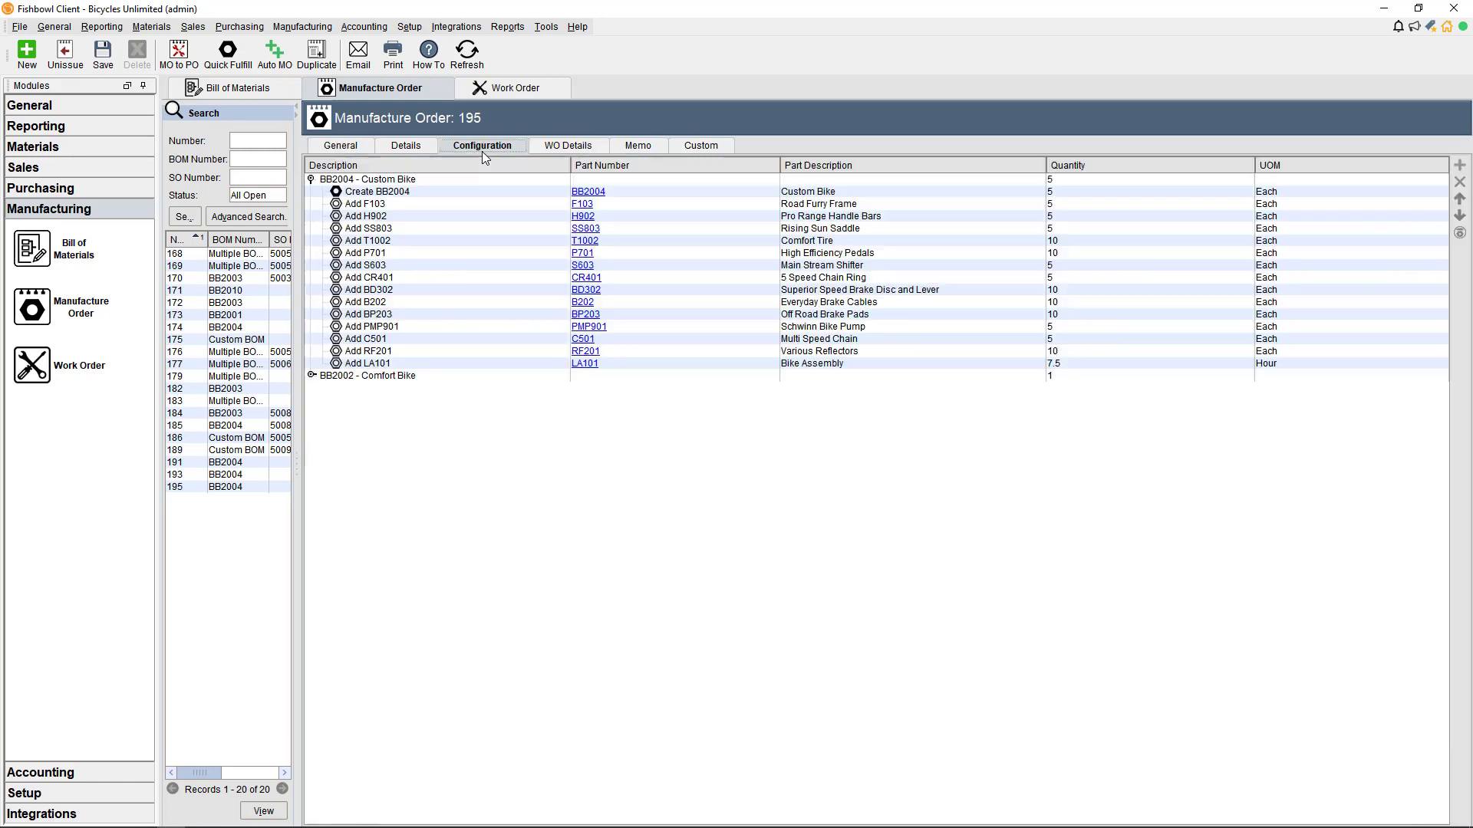
pyautogui.click(313, 375)
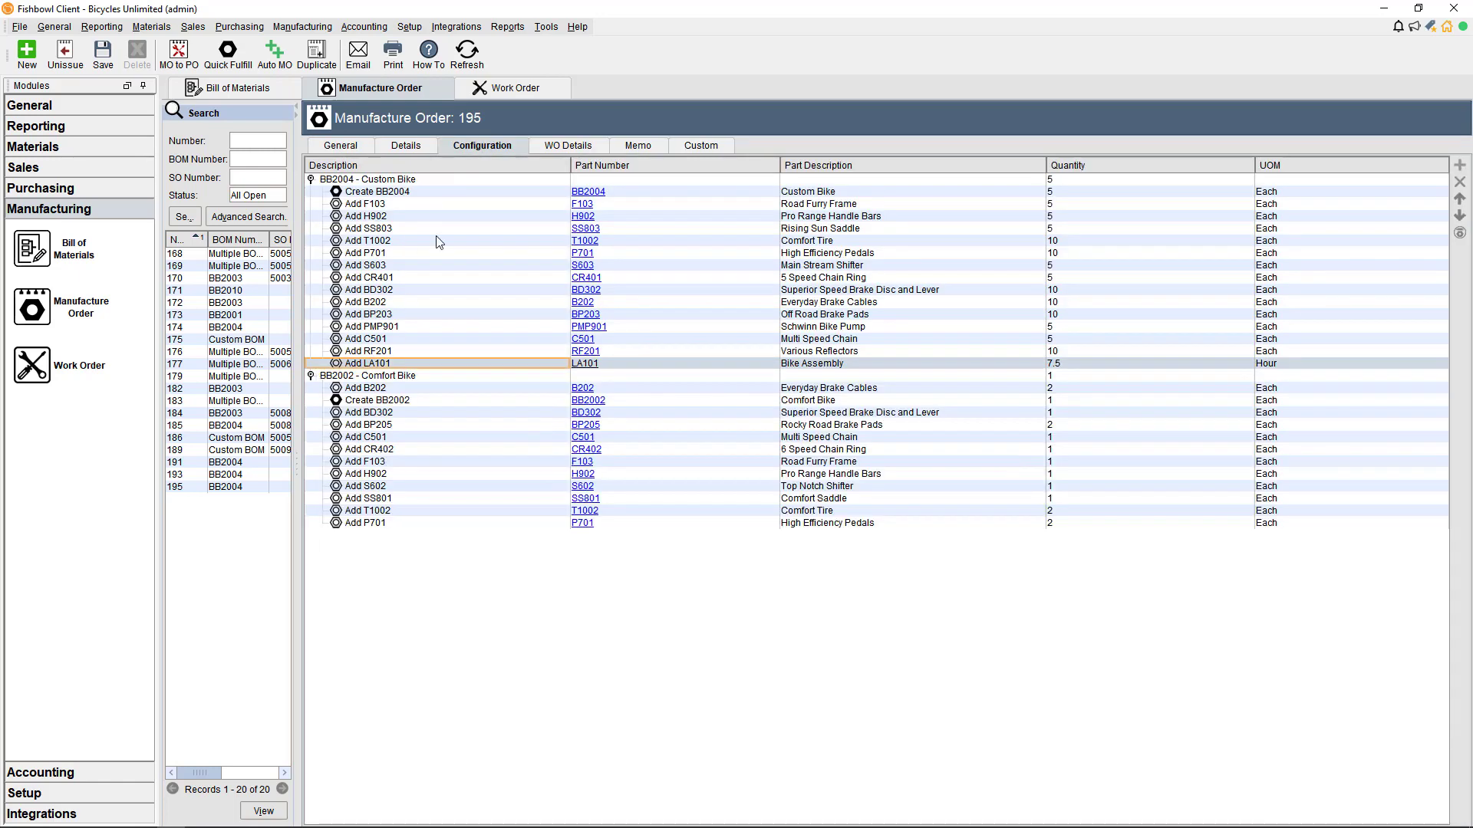
# Step: Return to the custom bike work order's instructions and assign the last user in the user list to it
pyautogui.click(504, 92)
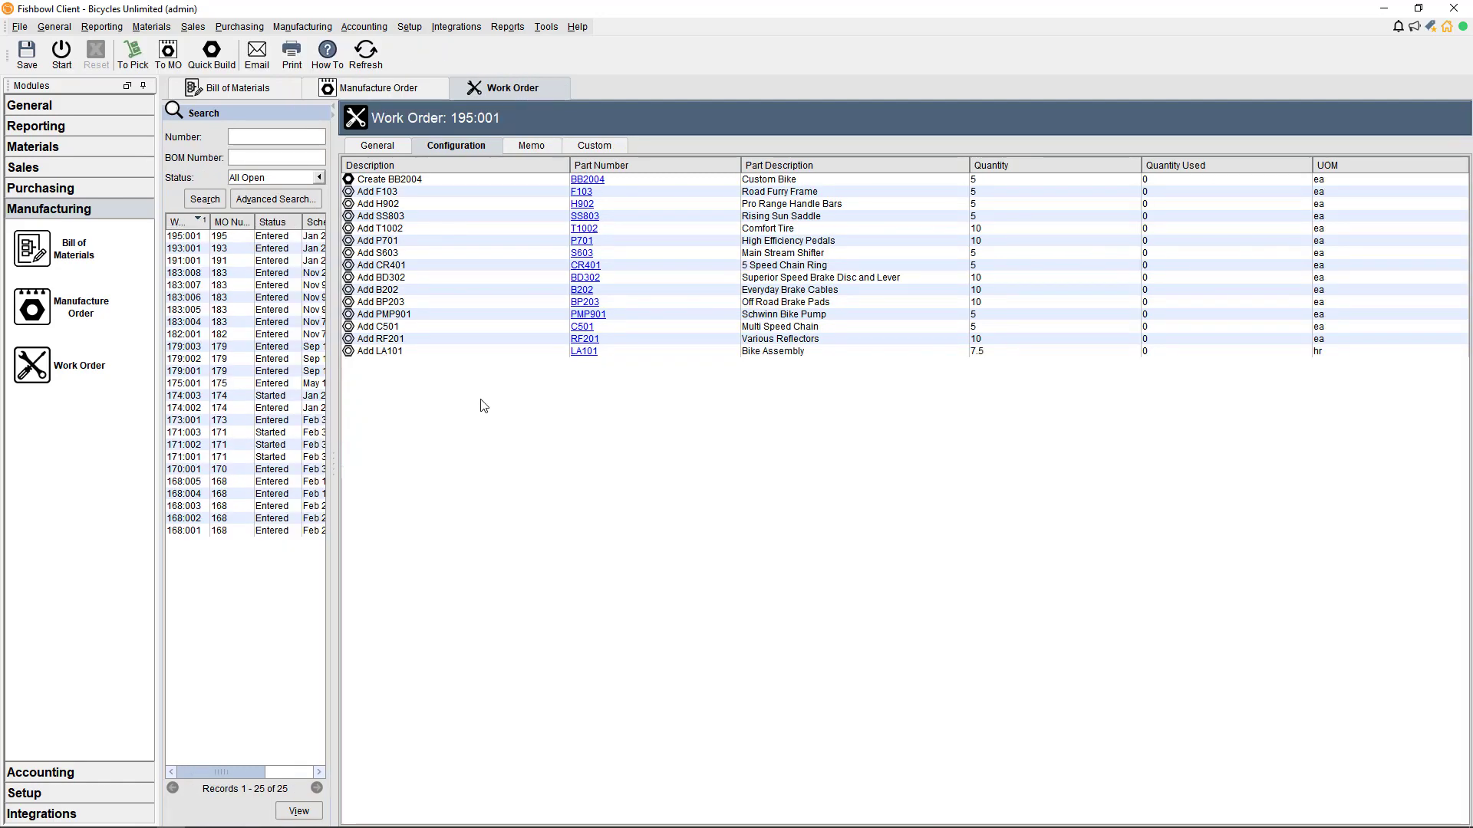
pyautogui.click(378, 147)
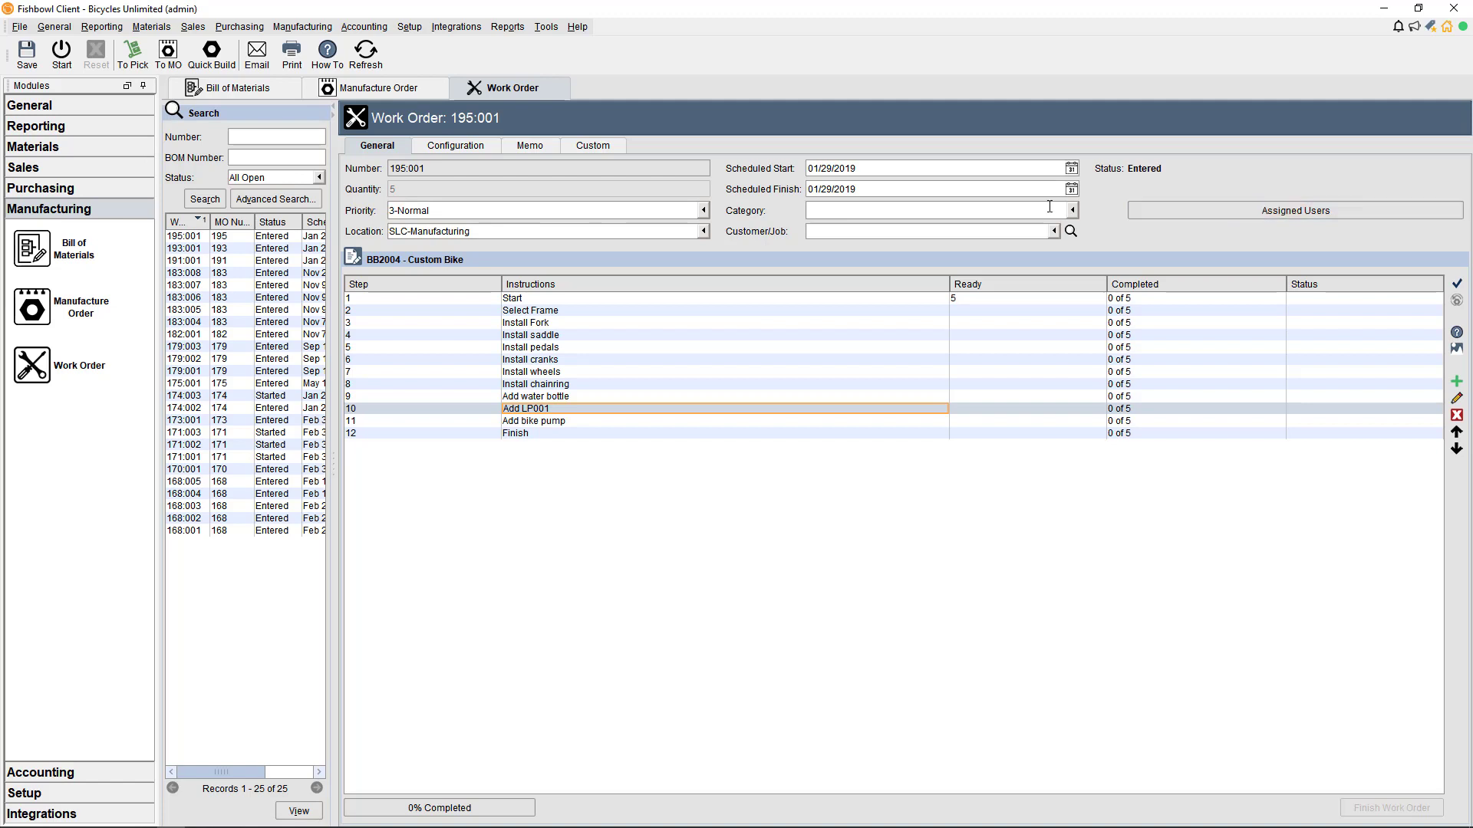
pyautogui.click(1181, 206)
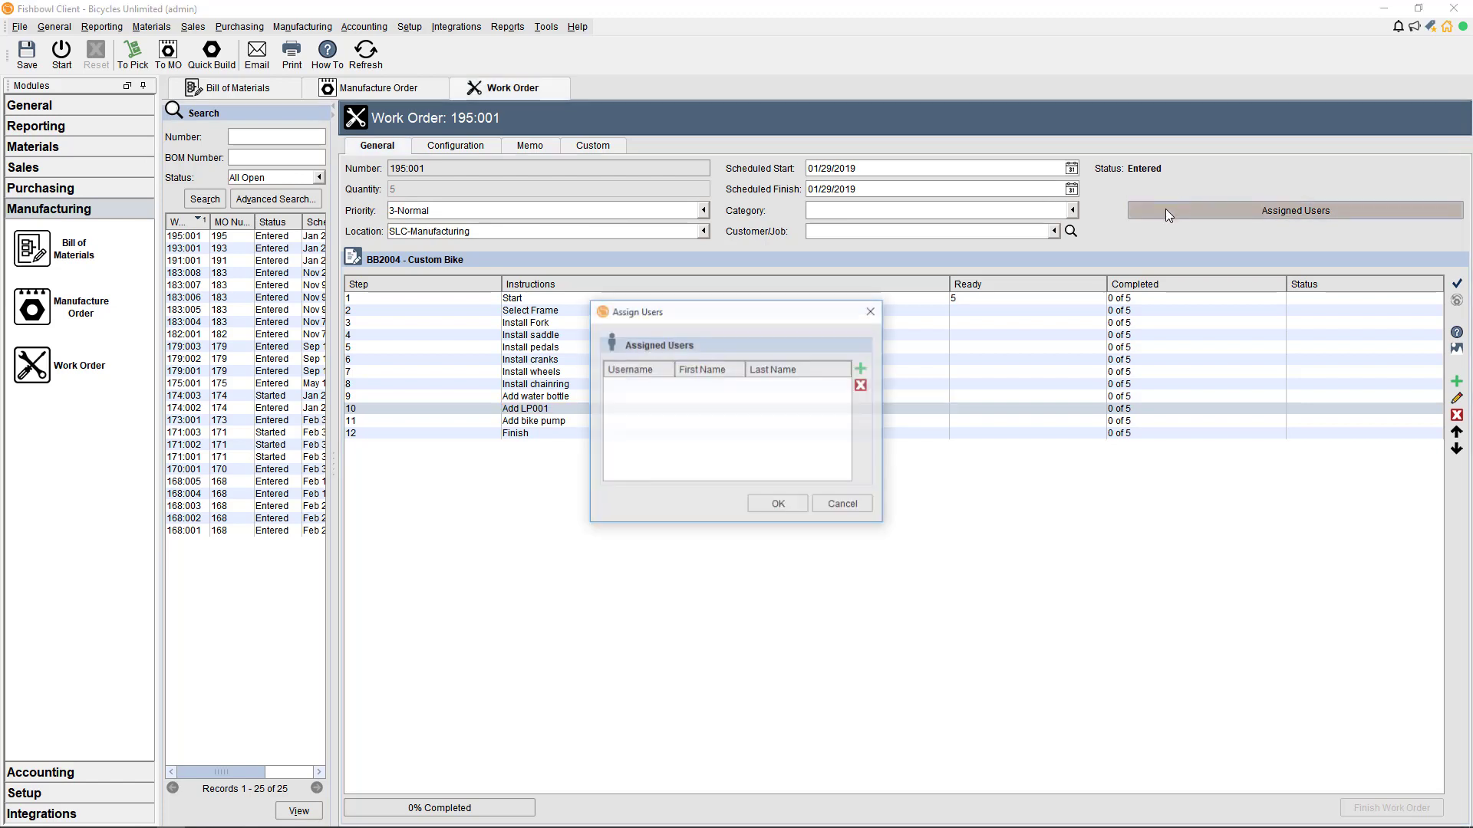
pyautogui.click(860, 369)
pyautogui.click(703, 341)
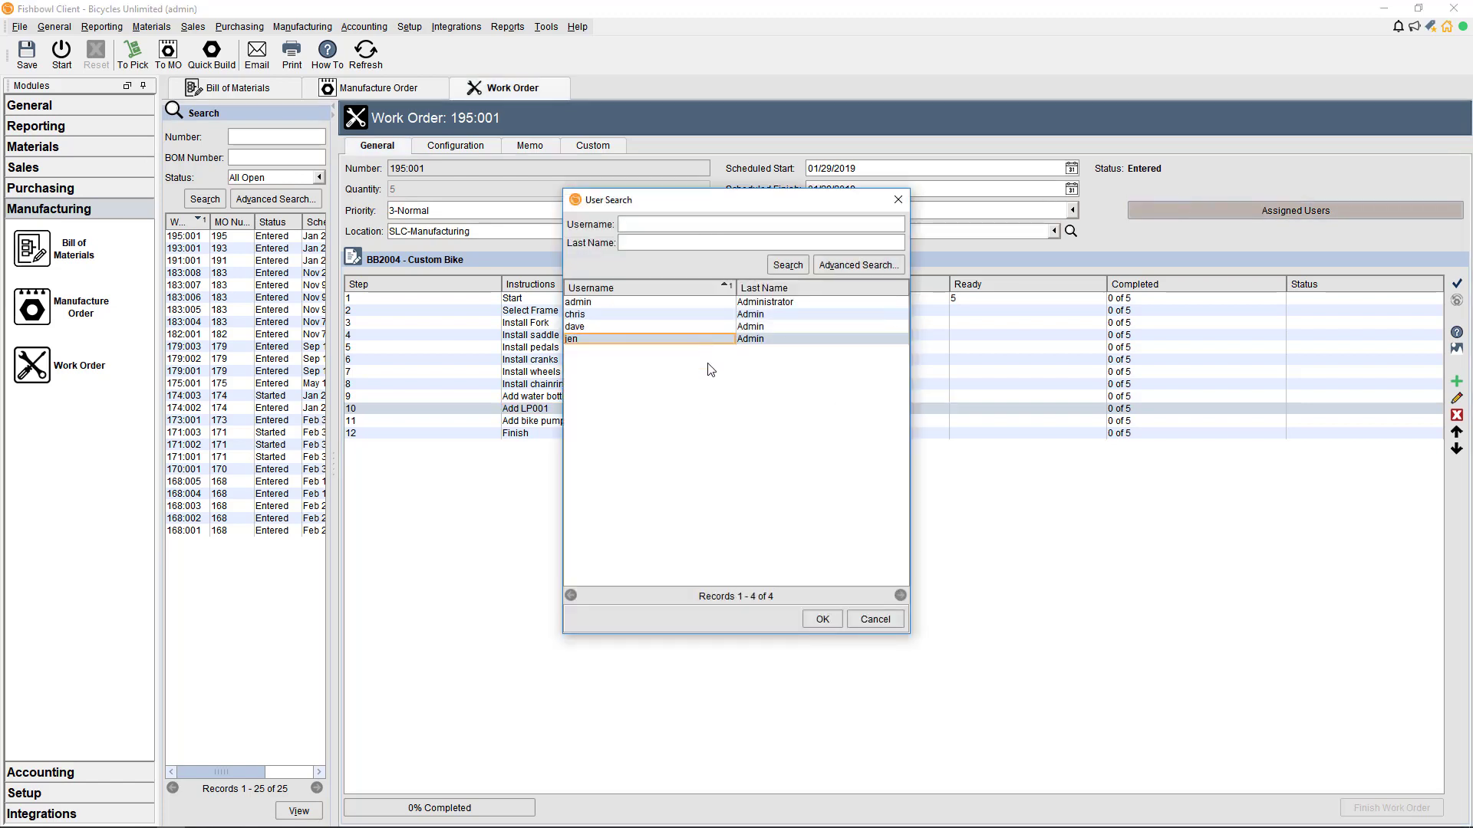
pyautogui.click(822, 618)
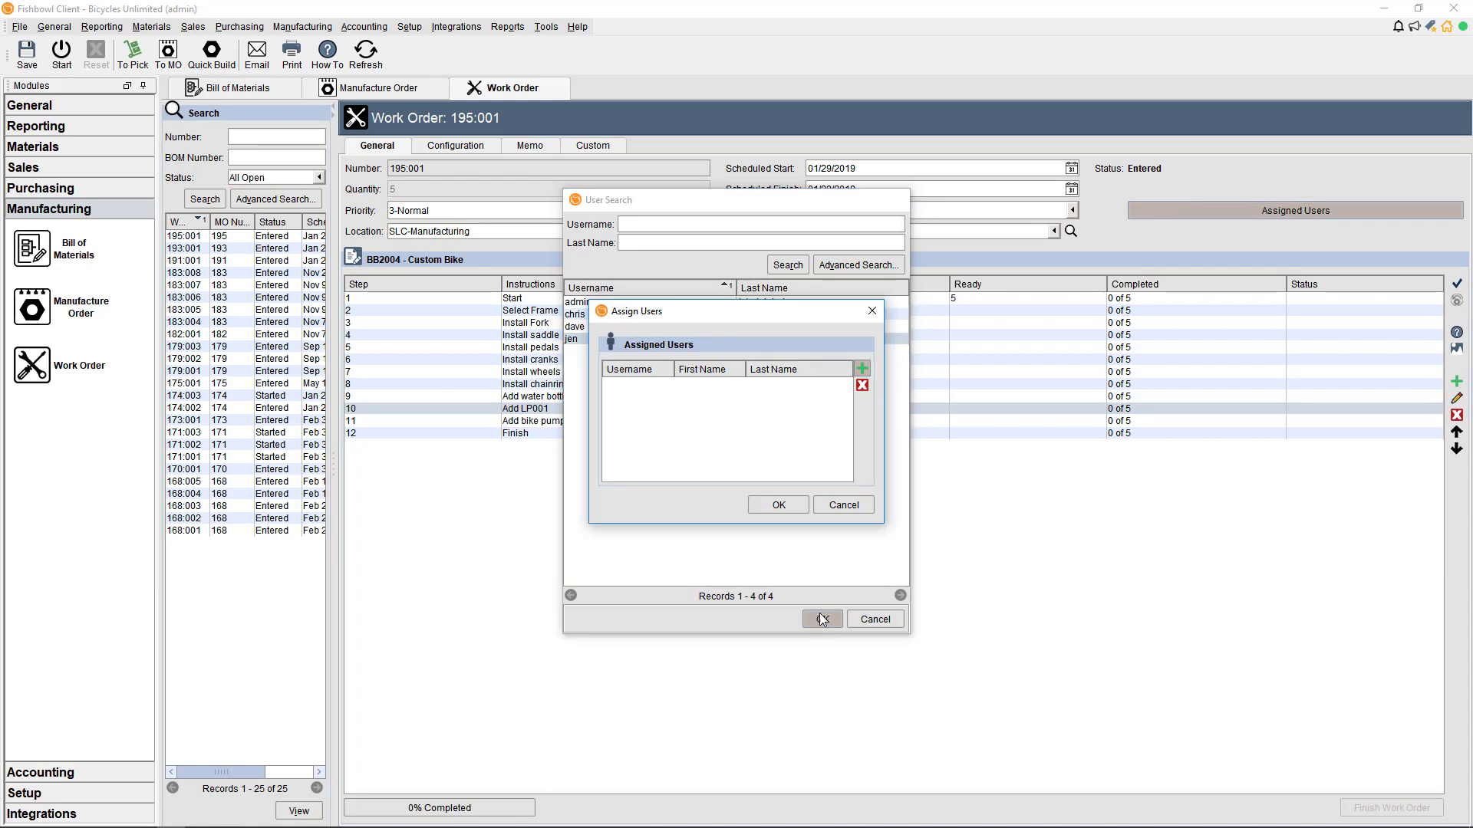
pyautogui.click(787, 503)
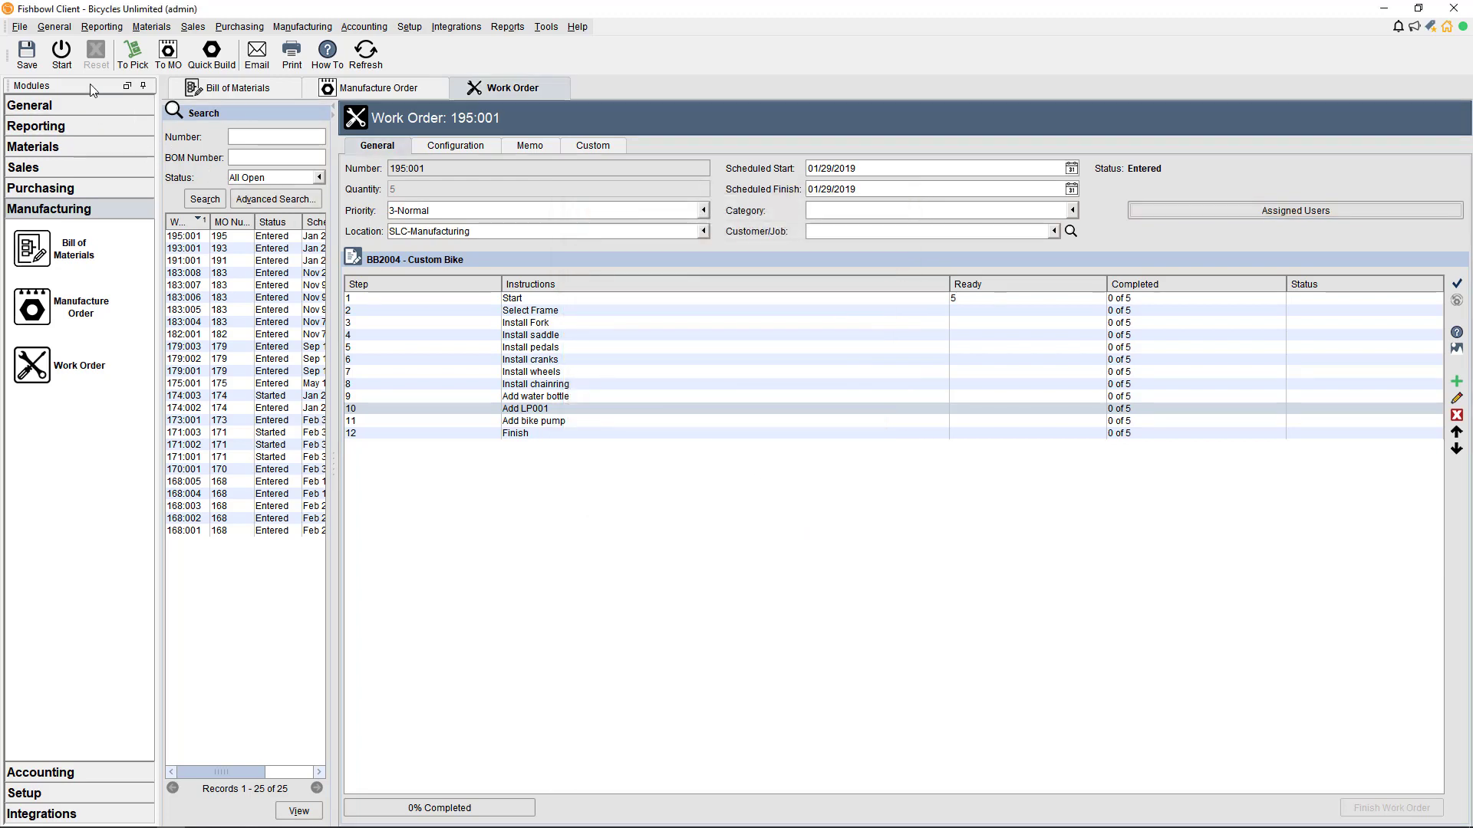
# Step: Save the modified work order and start it for a quantity of 5 with the pick started as well
pyautogui.click(61, 53)
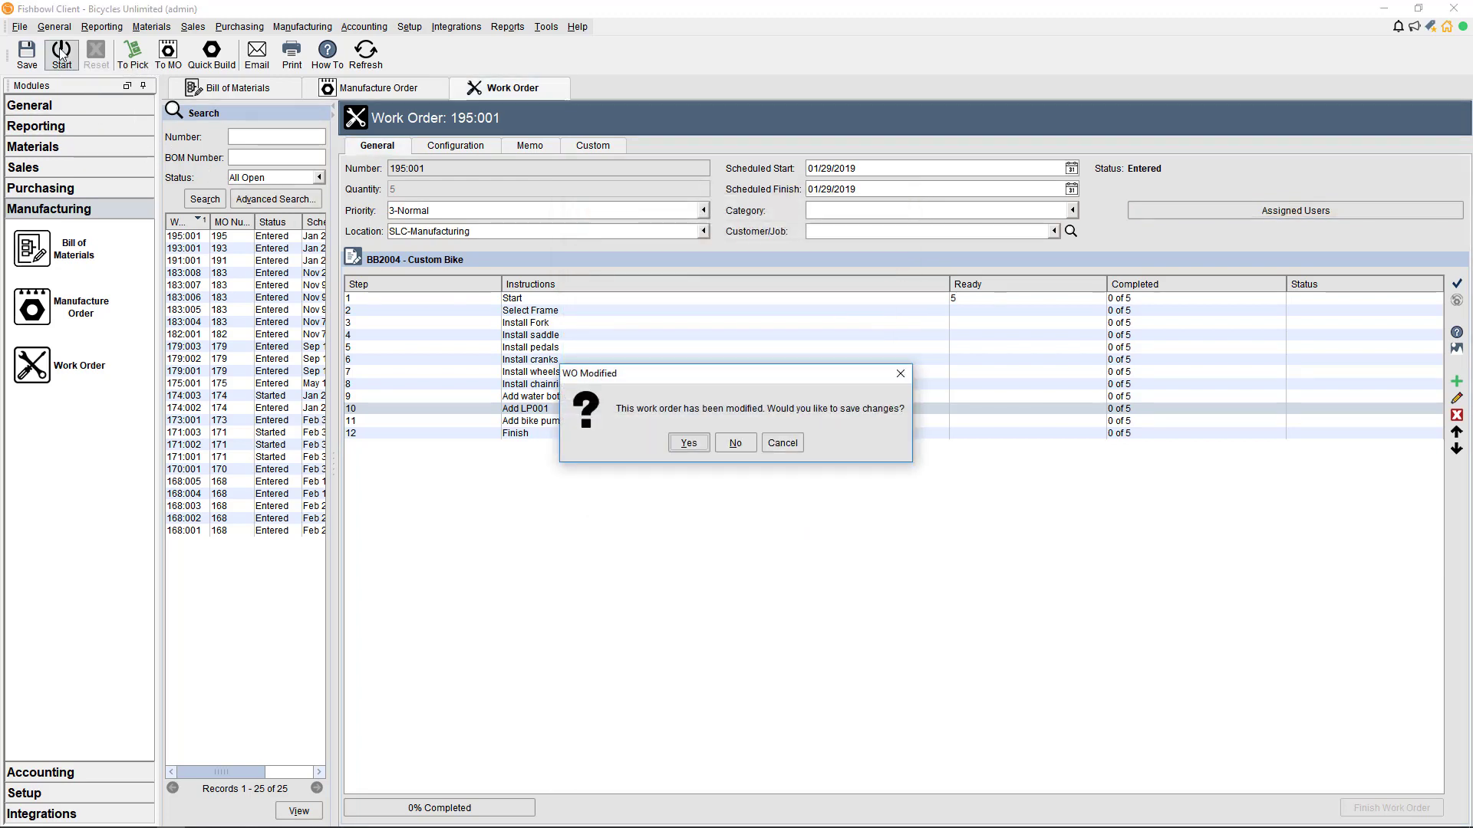
pyautogui.click(685, 443)
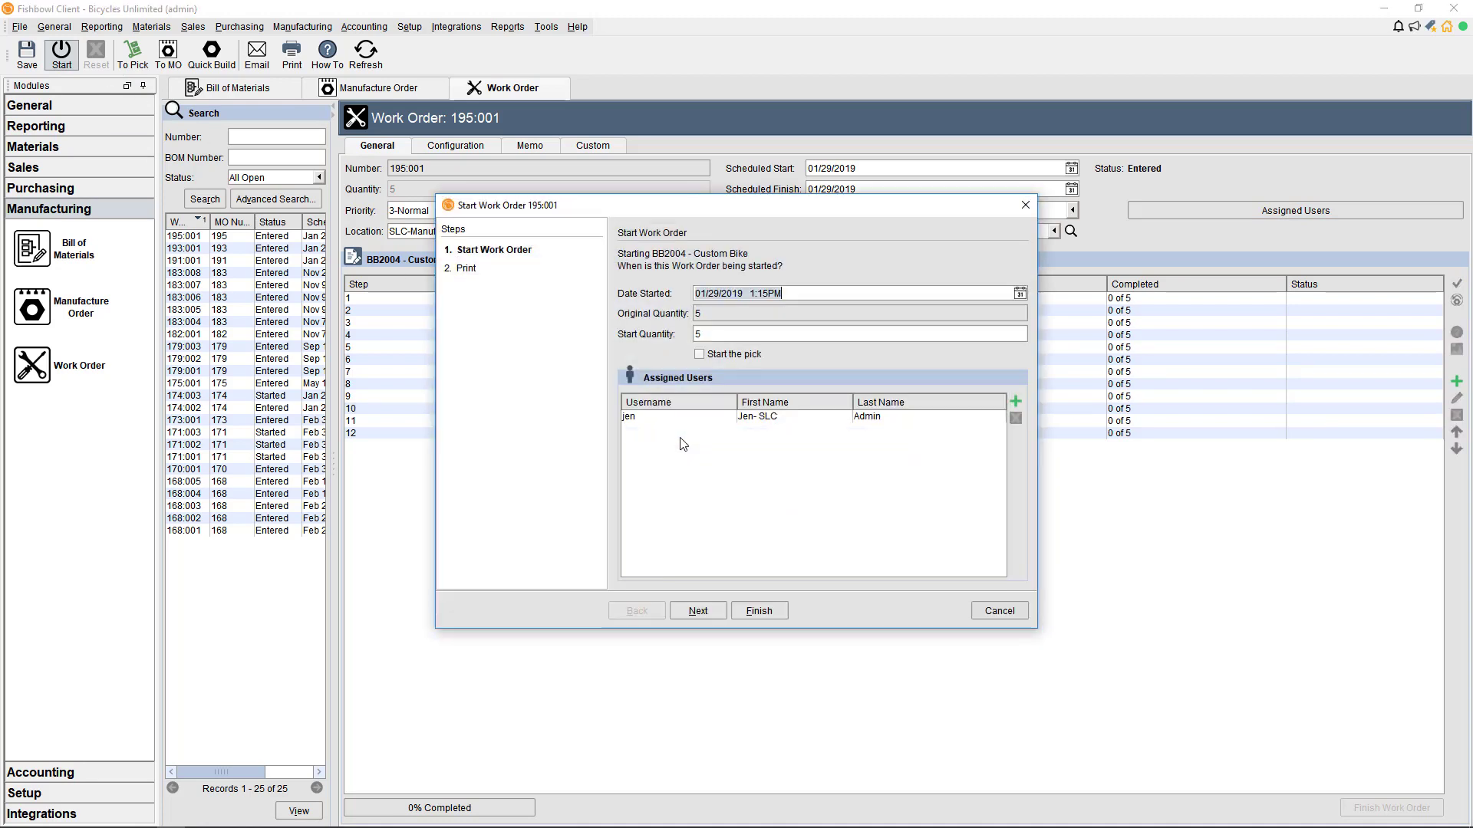
pyautogui.click(699, 354)
pyautogui.click(693, 613)
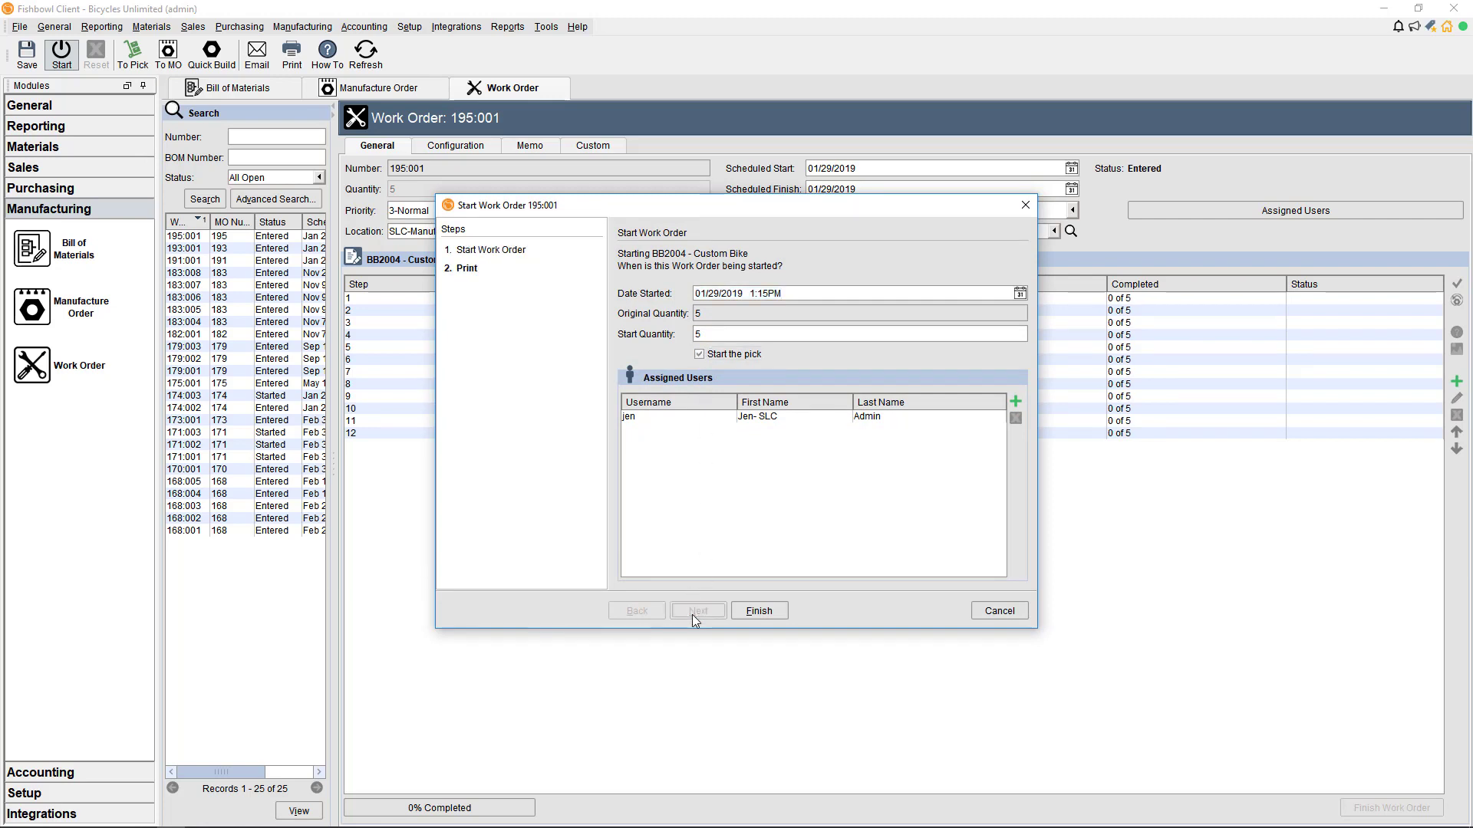
pyautogui.click(757, 611)
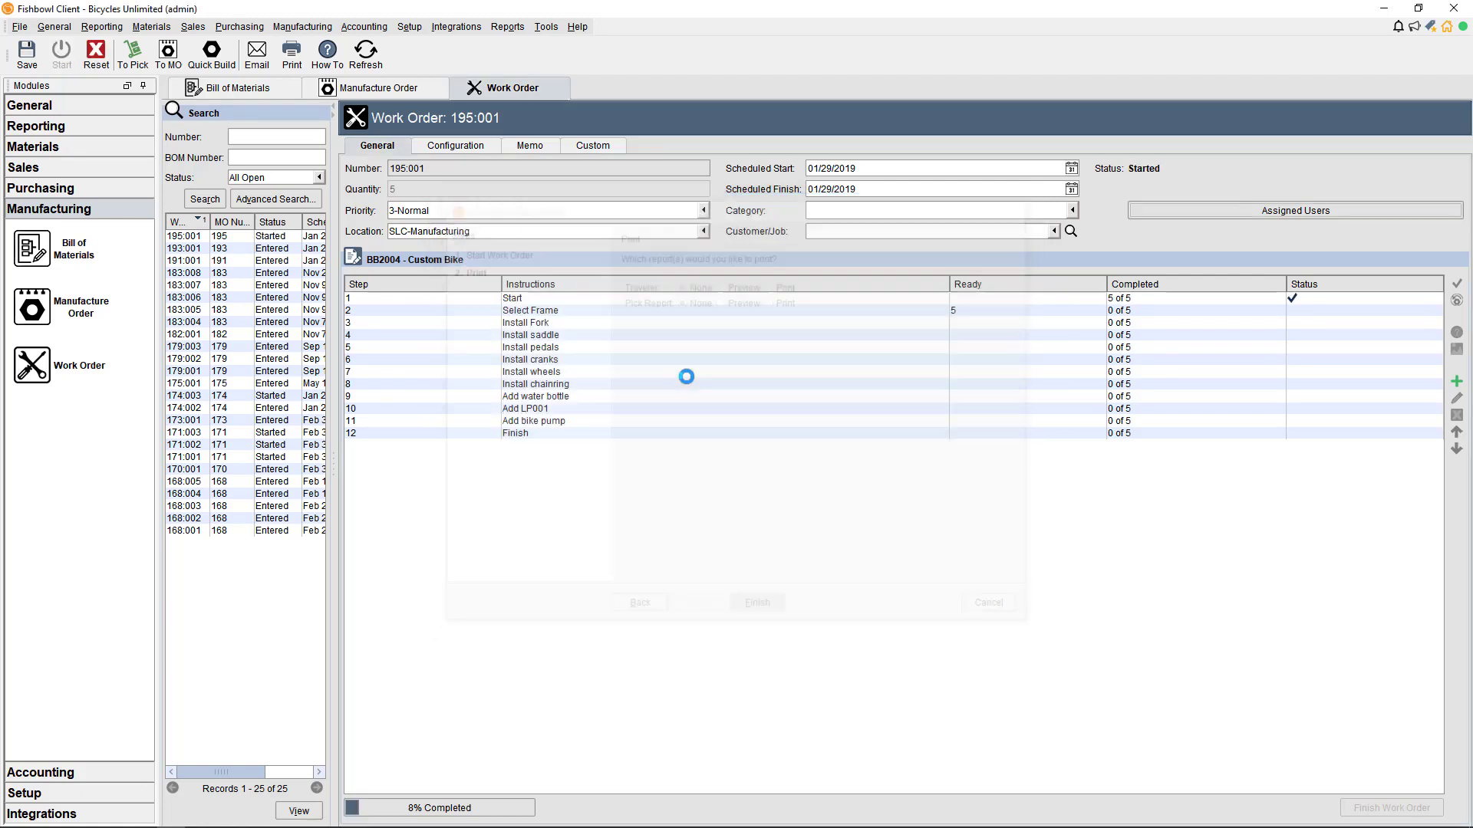
# Step: Preview the Work Order Instructions report for the custom bike work order and close the preview
pyautogui.click(508, 29)
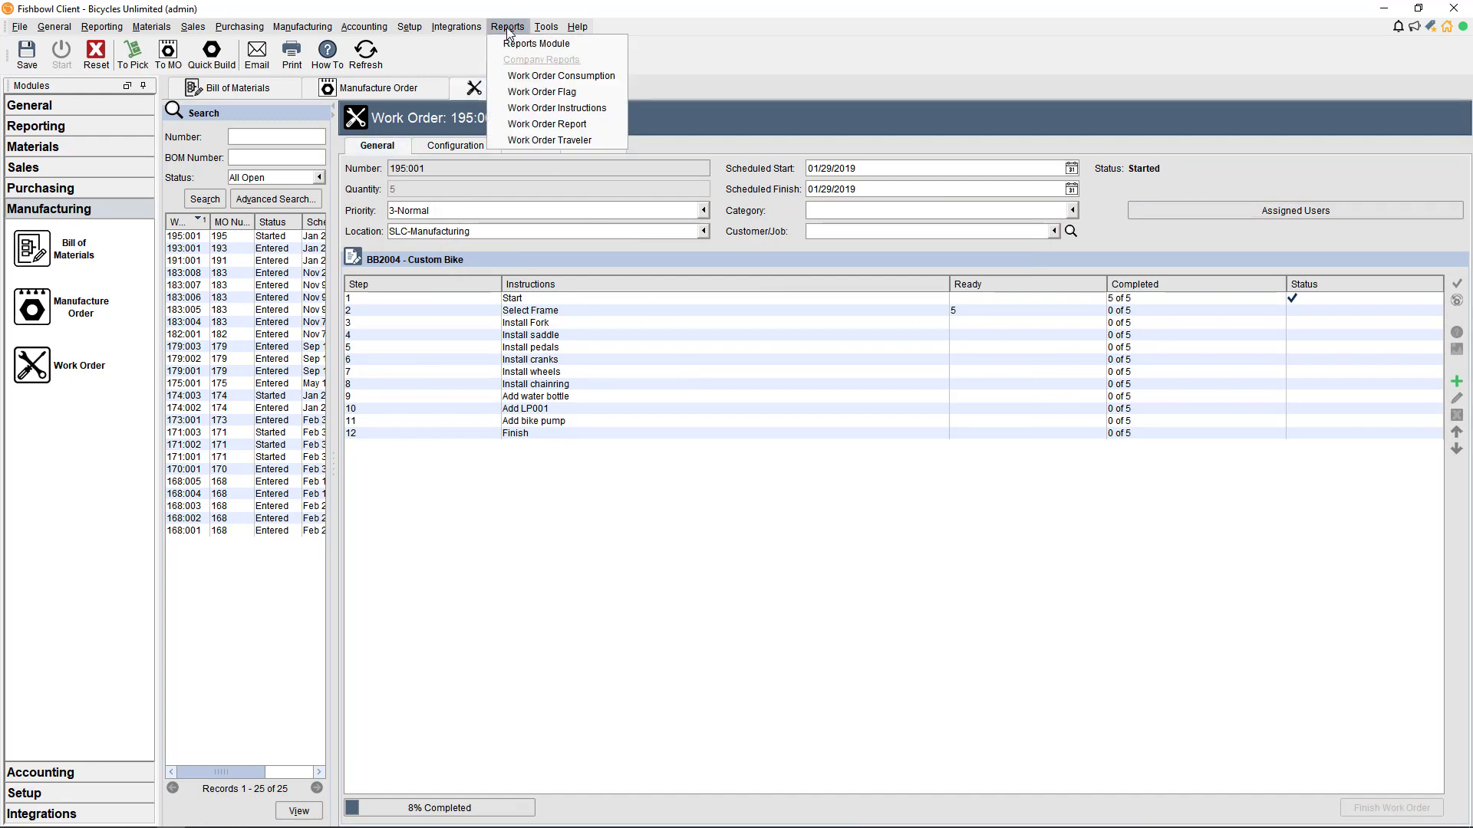
pyautogui.click(530, 108)
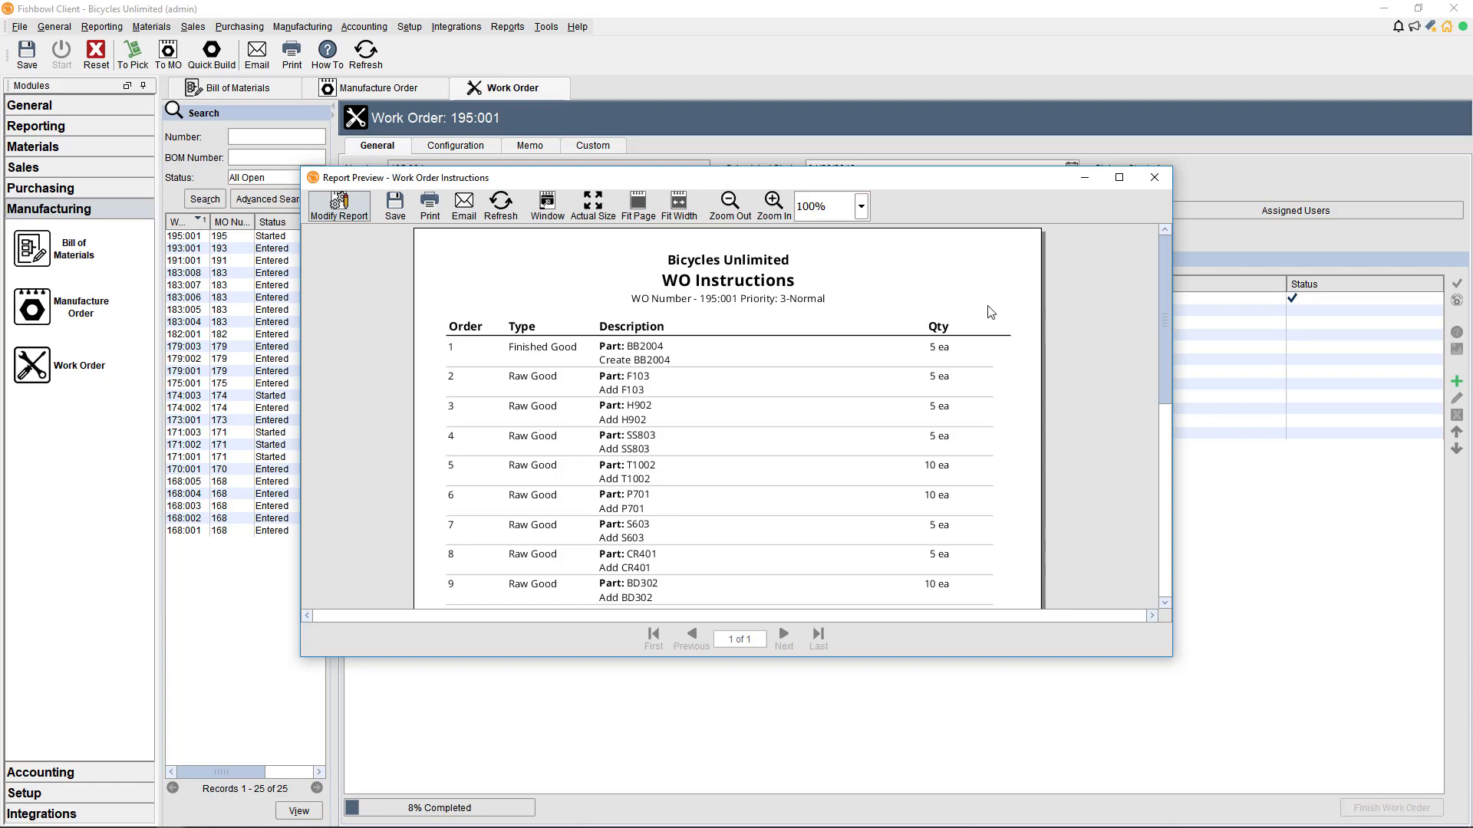
pyautogui.click(1155, 178)
# Step: Open the pick for the custom bike work order, finish it, and return to the work order
pyautogui.click(620, 308)
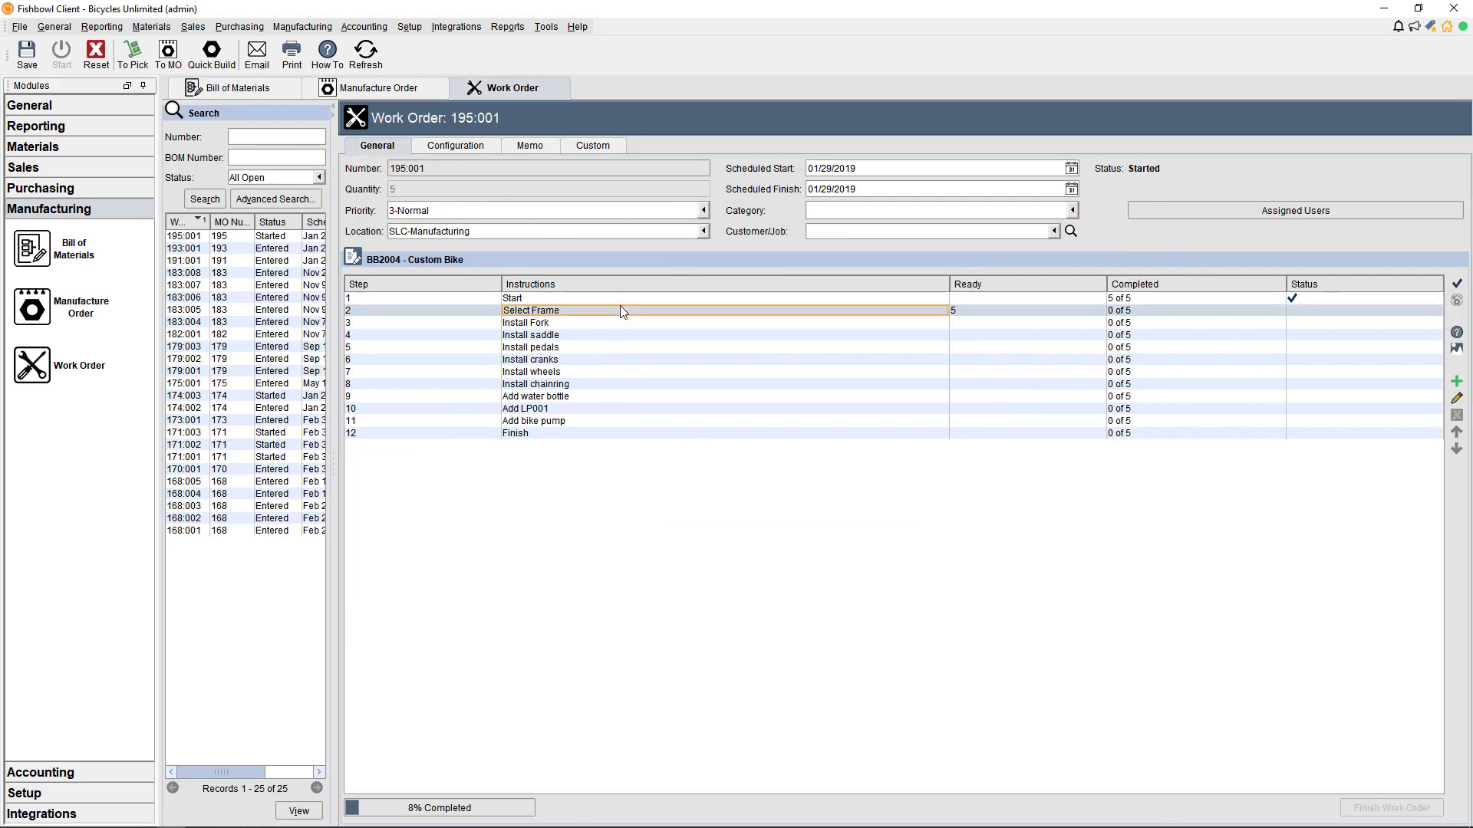
pyautogui.click(127, 58)
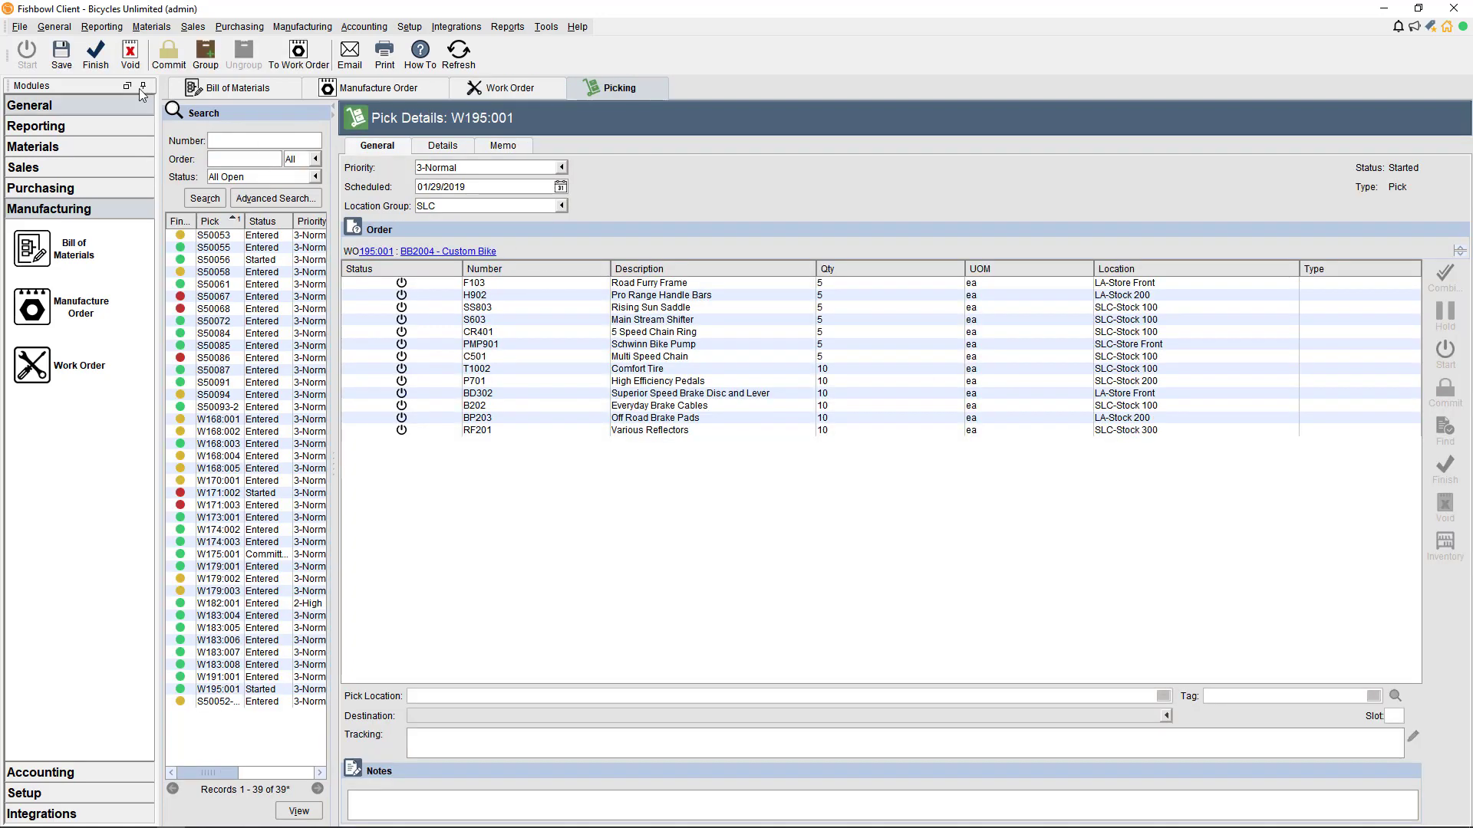
pyautogui.click(87, 60)
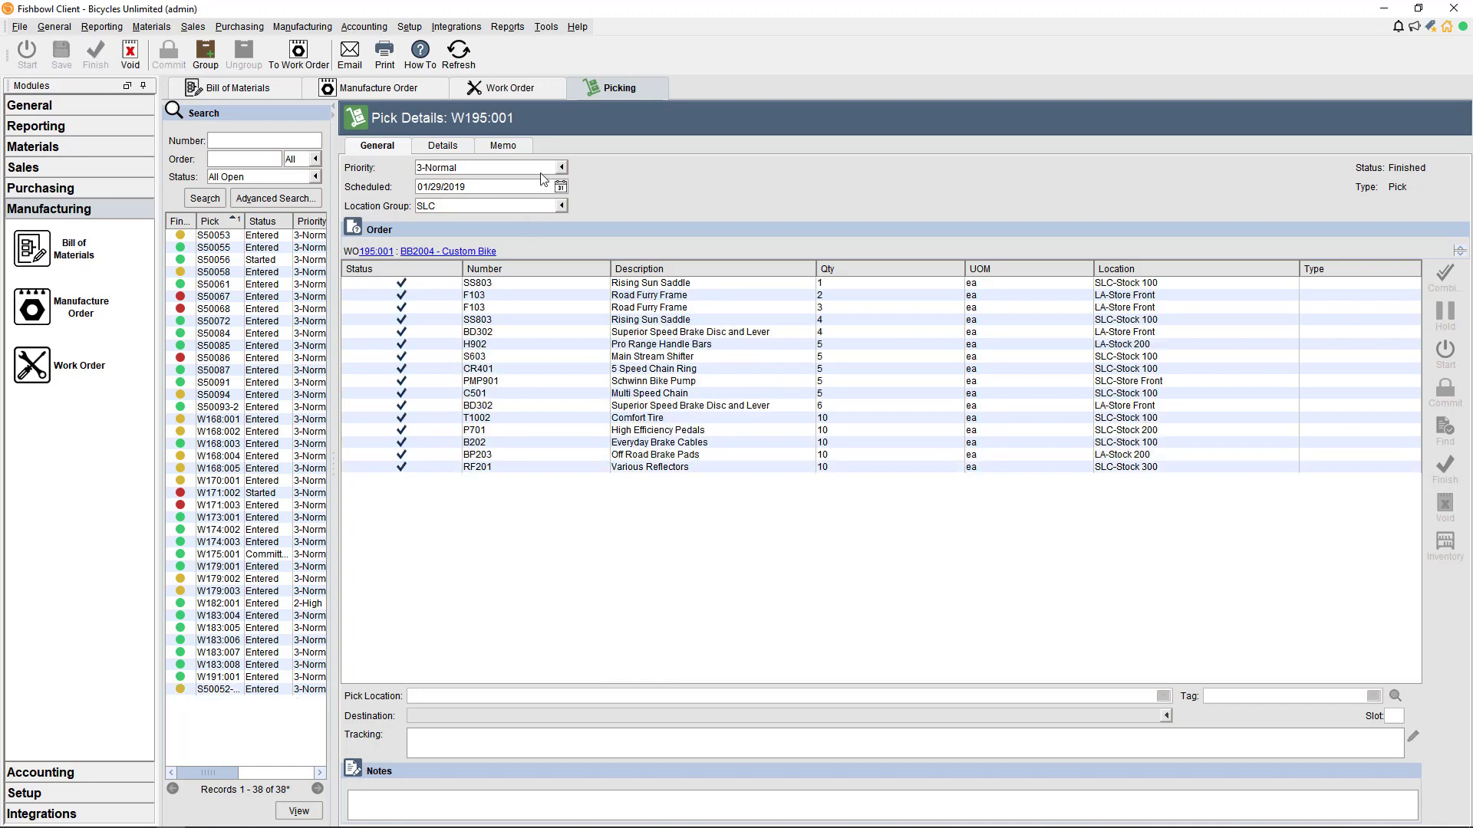
pyautogui.click(520, 89)
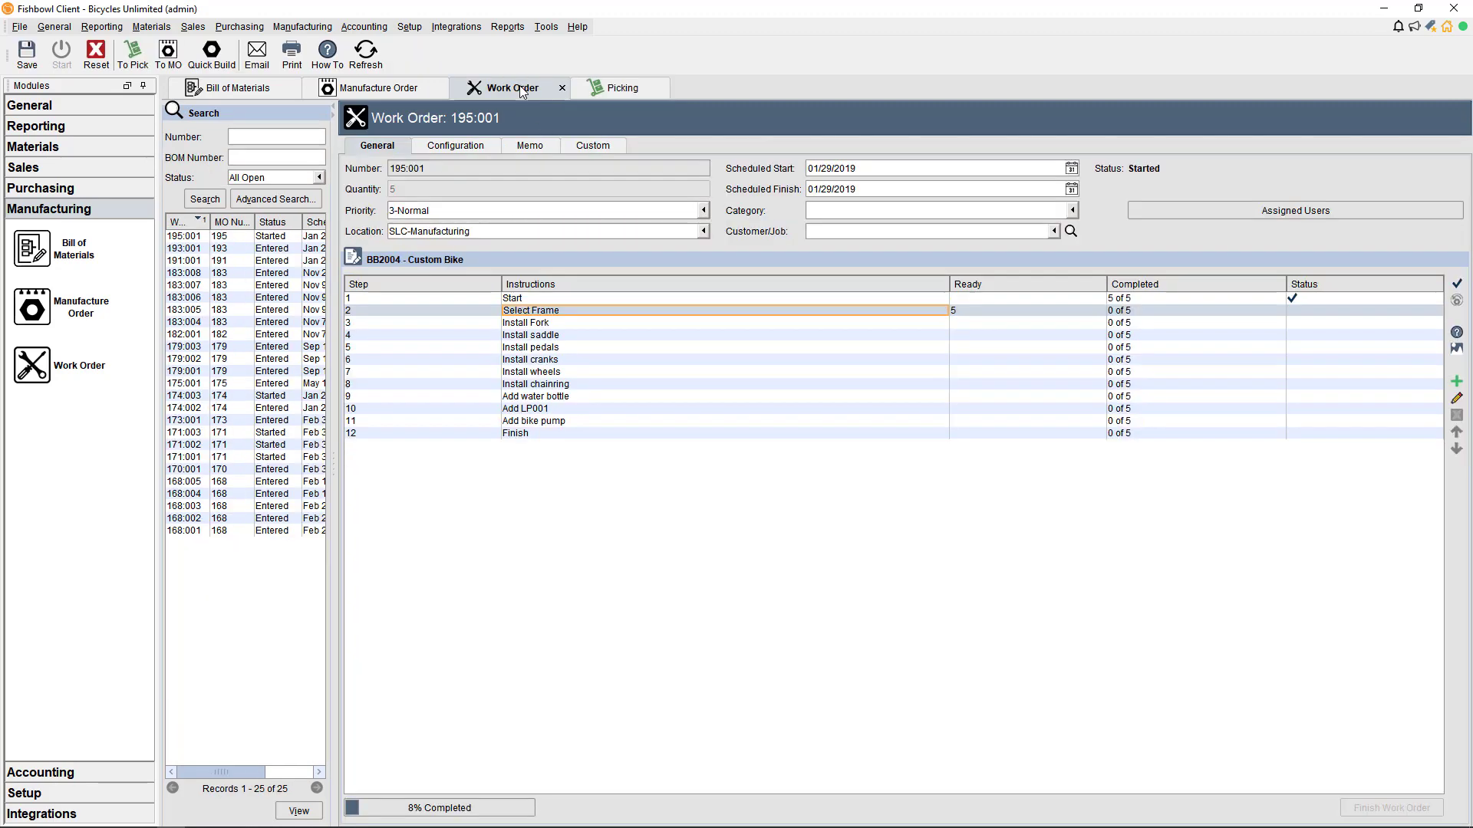
# Step: Complete the Select Frame instruction of the work order for a quantity of 5
pyautogui.click(836, 298)
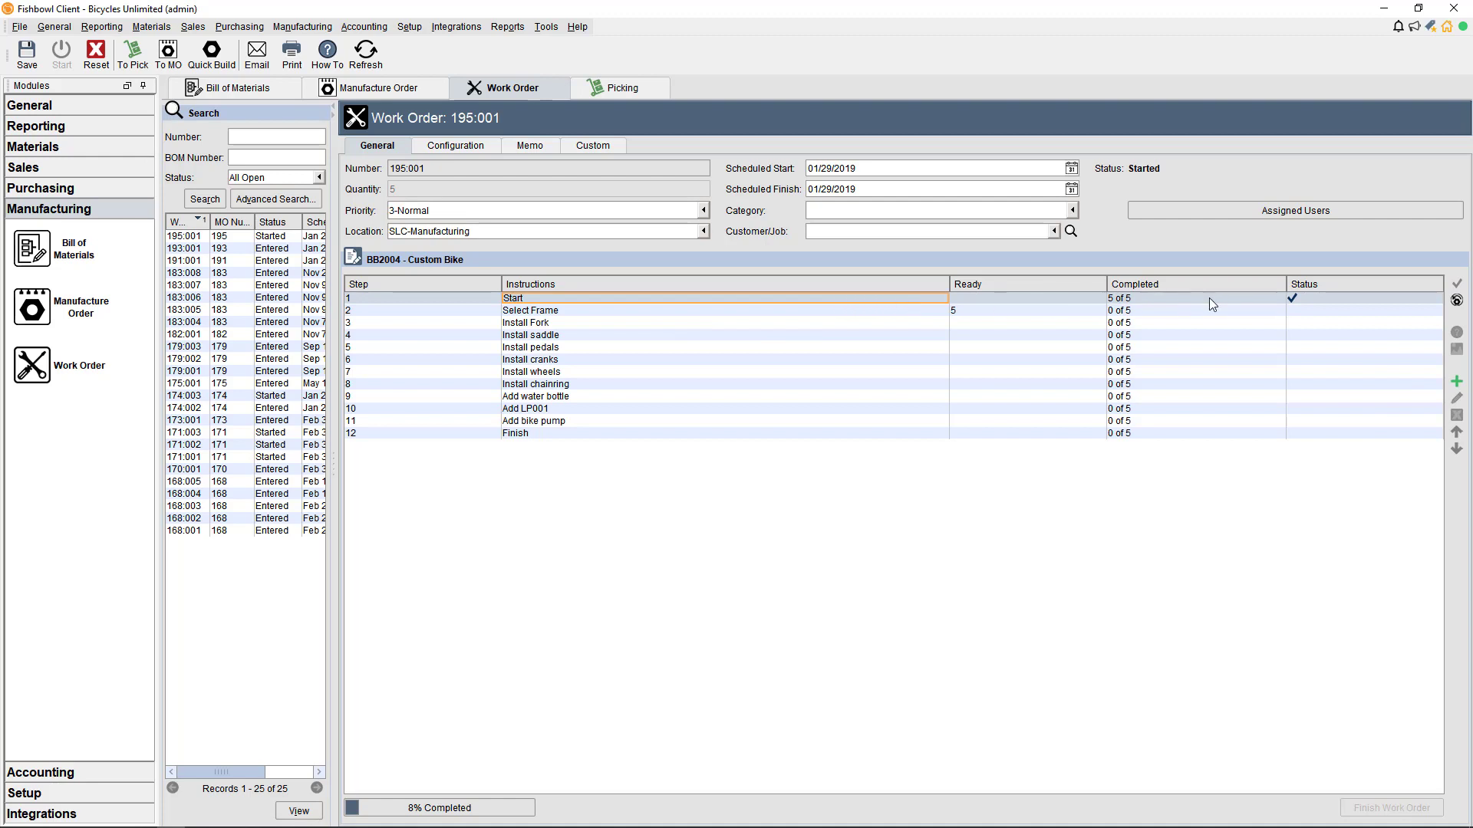
pyautogui.click(1311, 311)
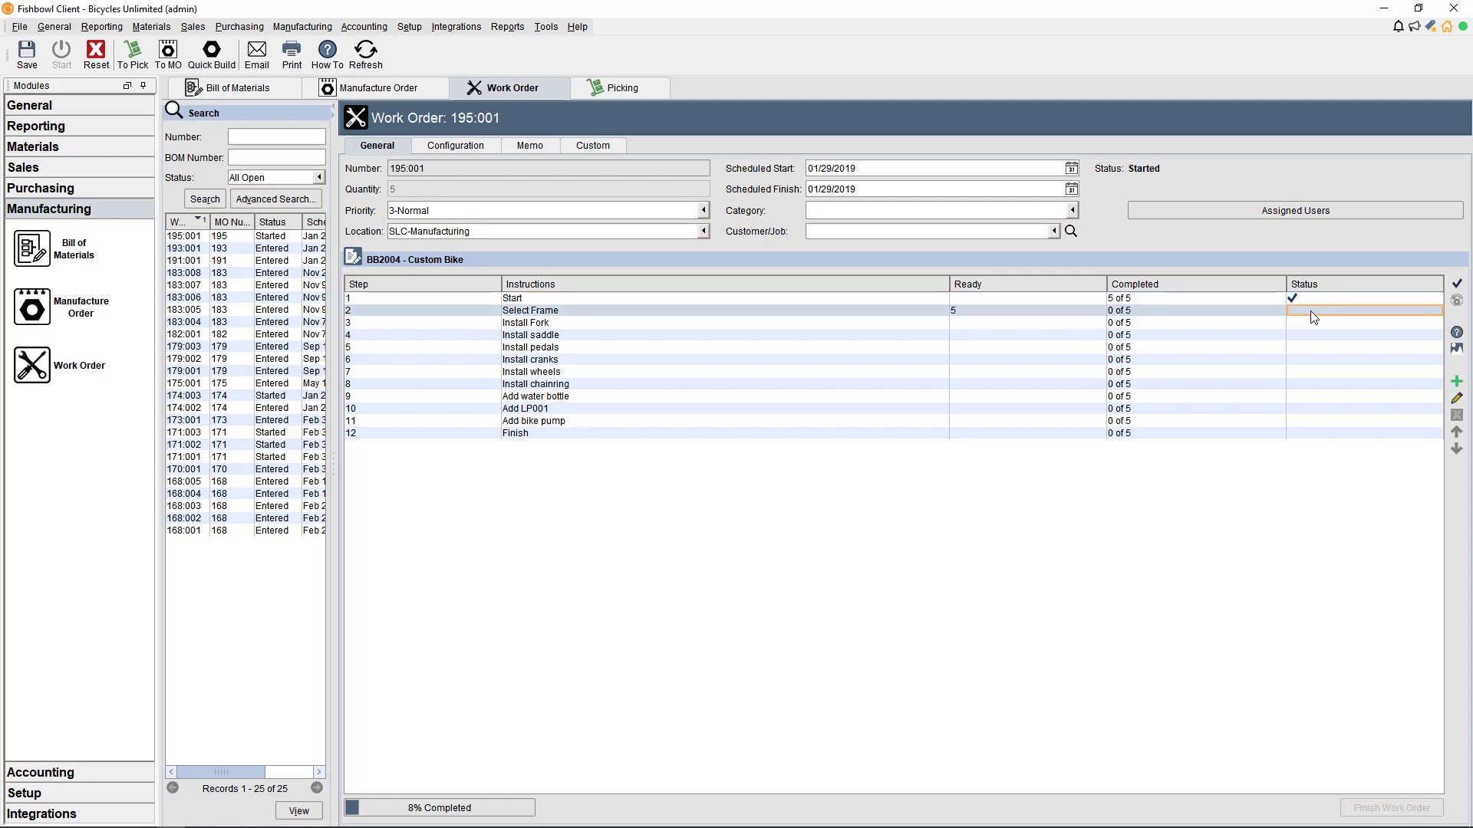
pyautogui.click(1456, 284)
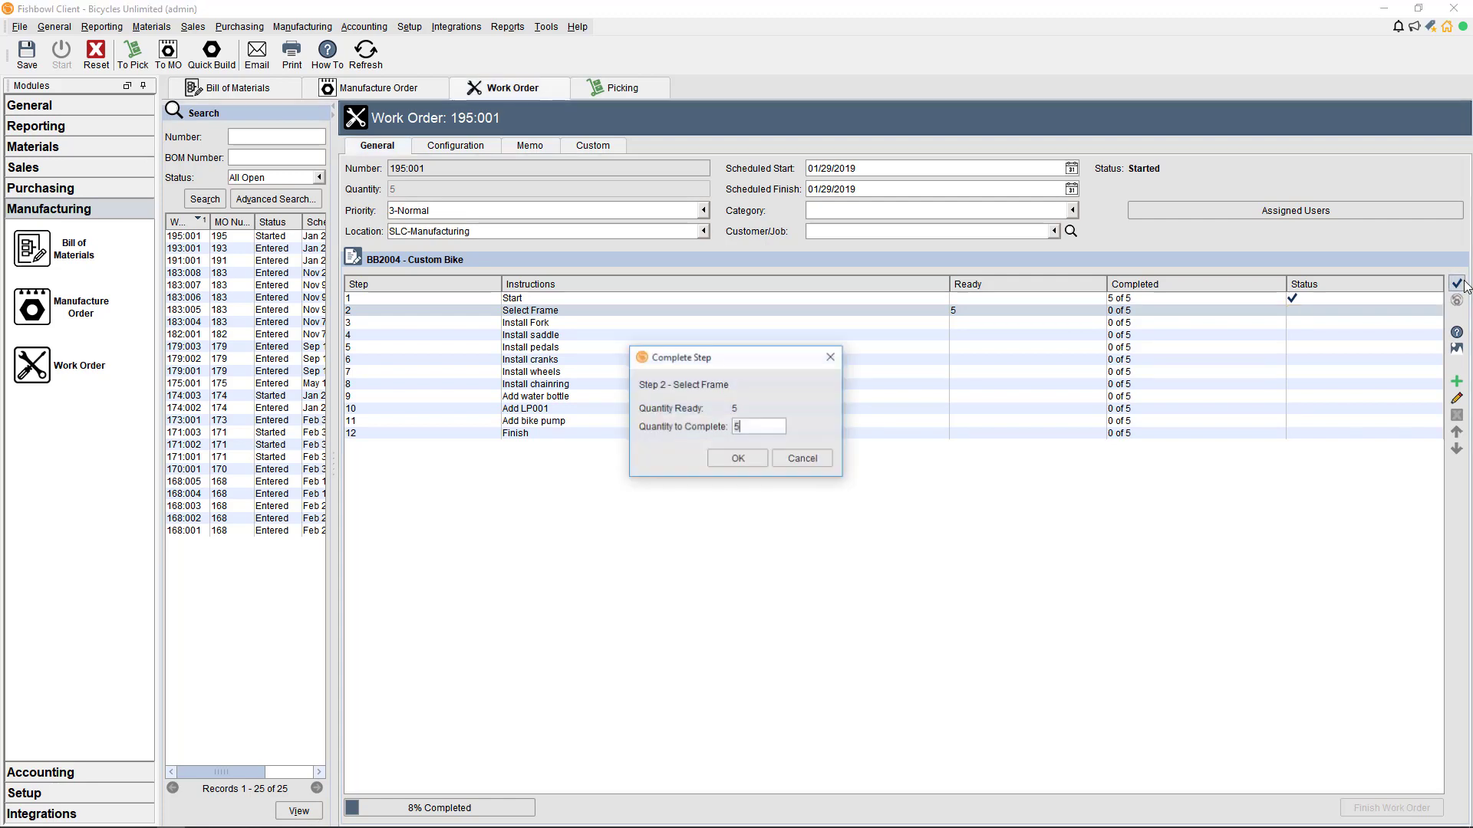
pyautogui.click(738, 456)
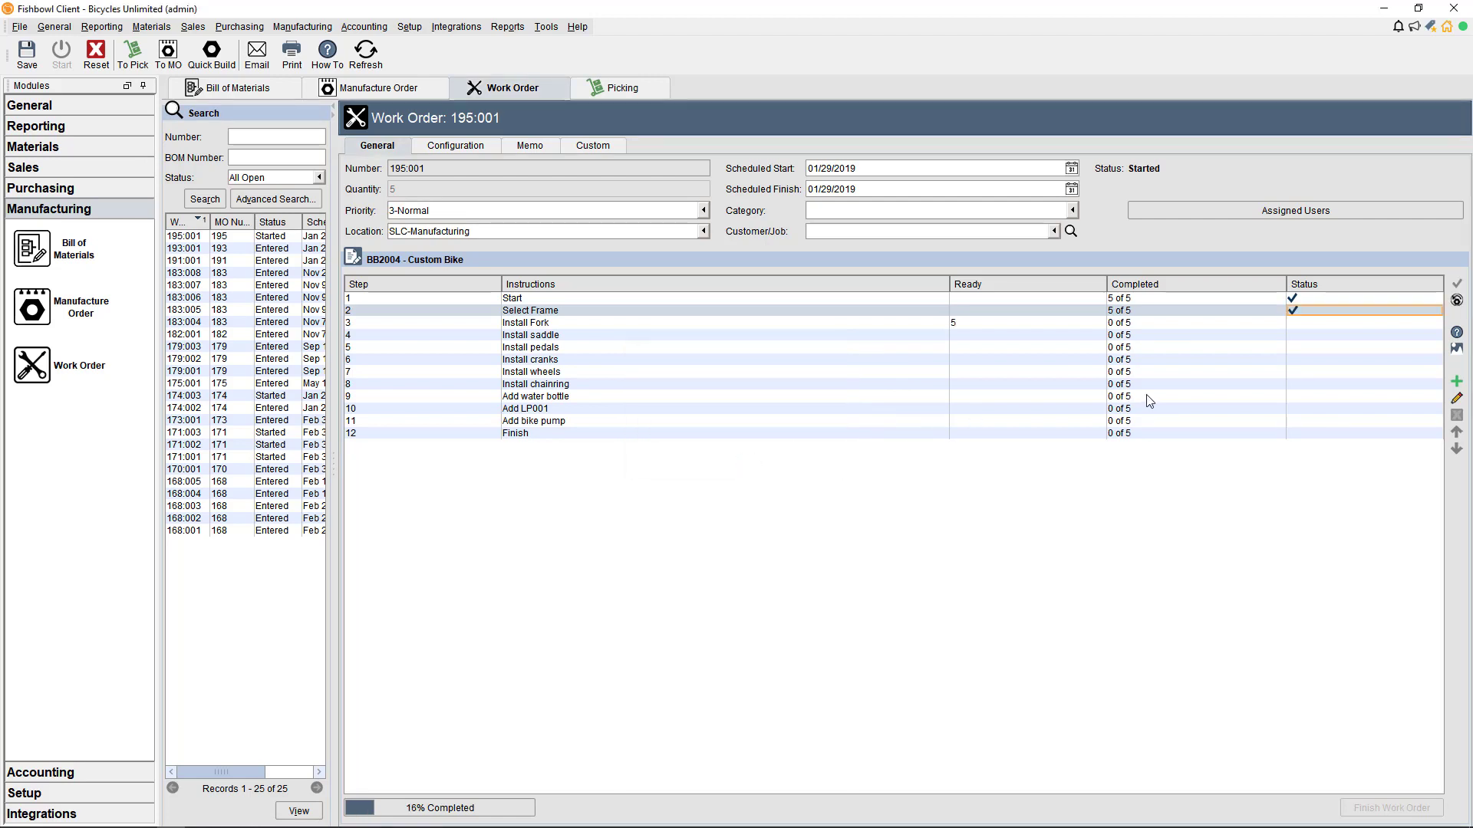
# Step: Complete the Install Fork instruction for a quantity of 3, followed by a further quantity of 1
pyautogui.click(973, 323)
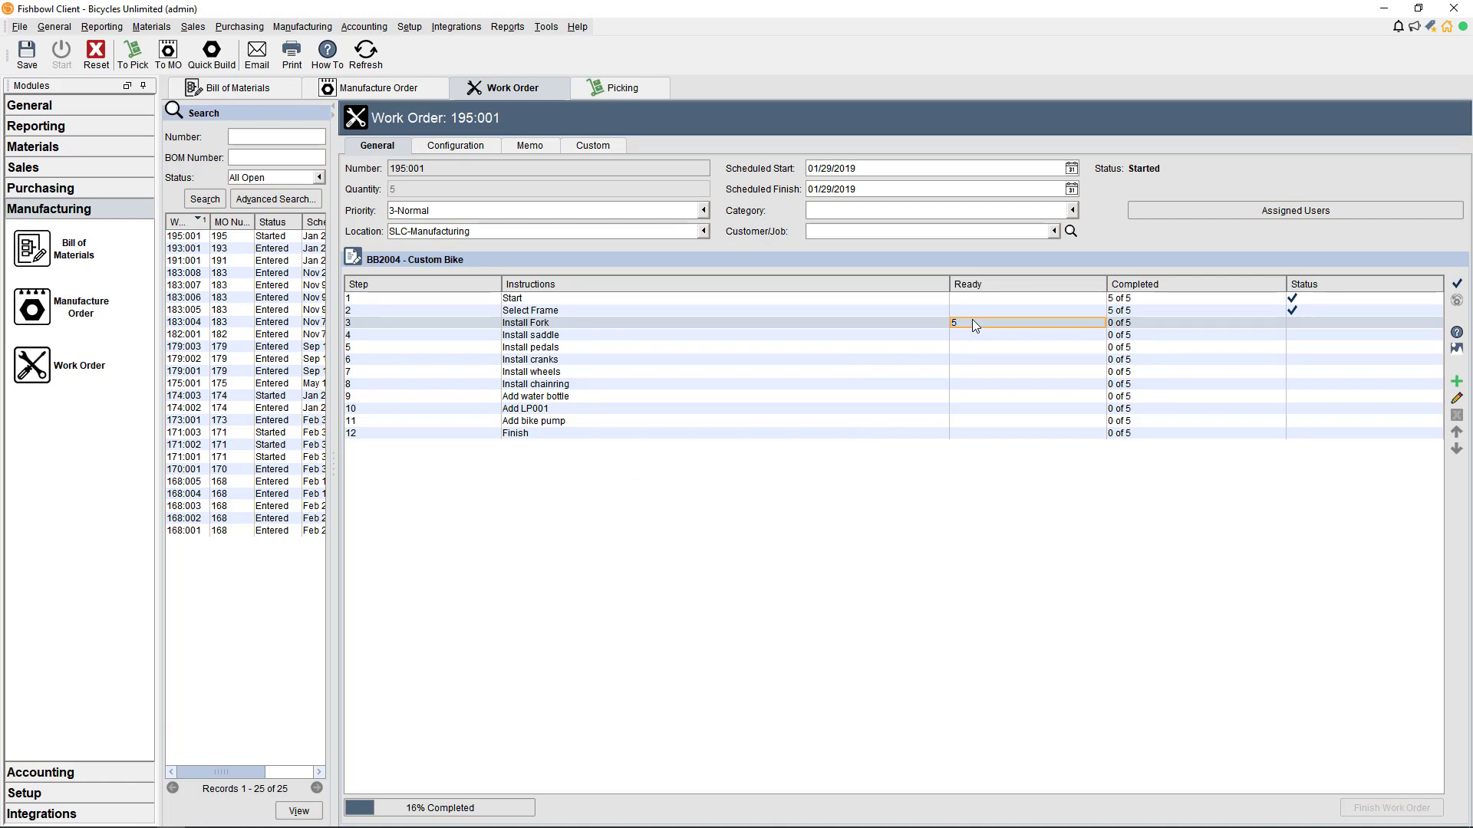
pyautogui.click(1456, 285)
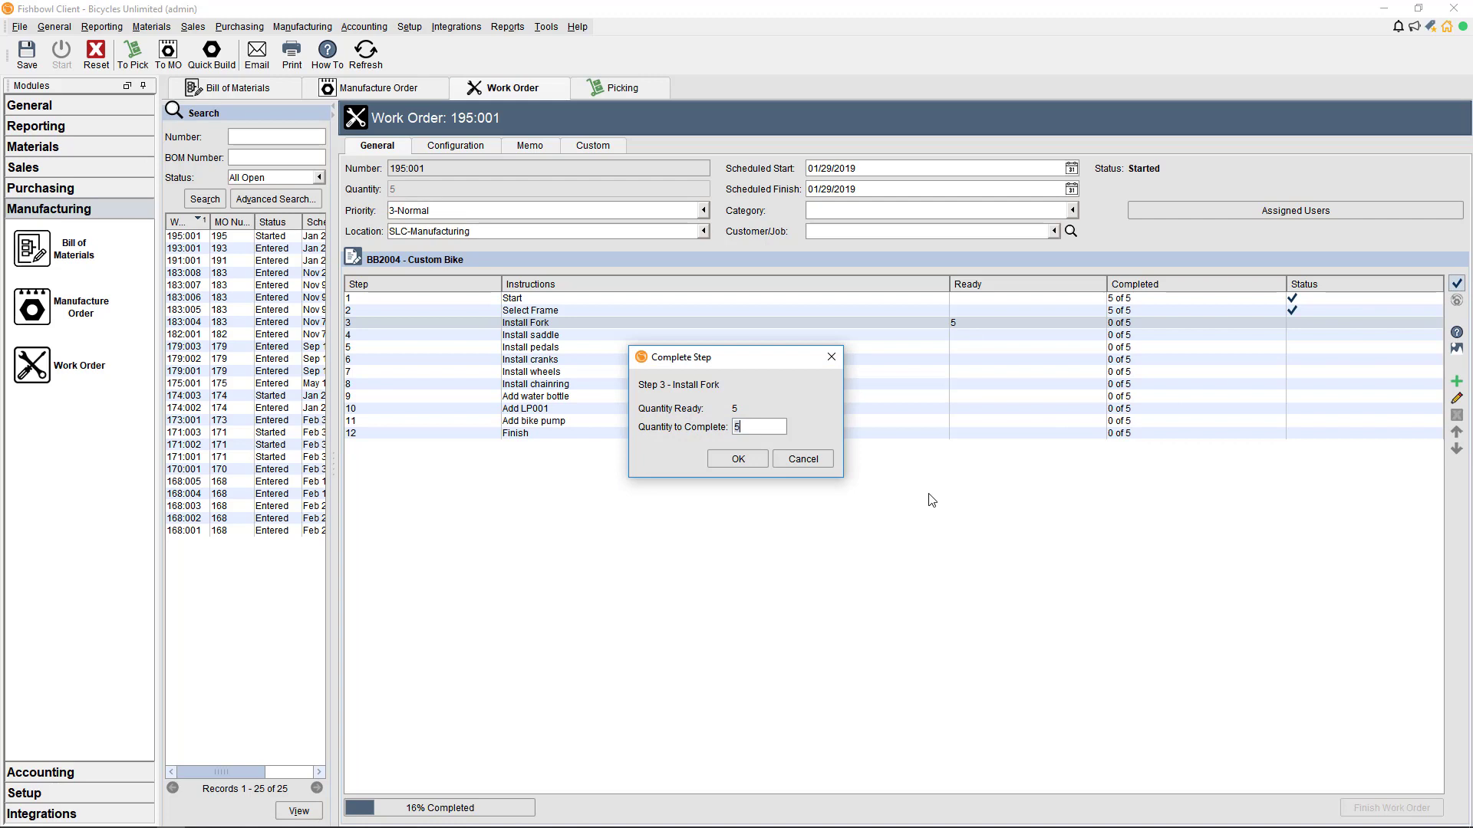
pyautogui.write('3')
pyautogui.click(737, 458)
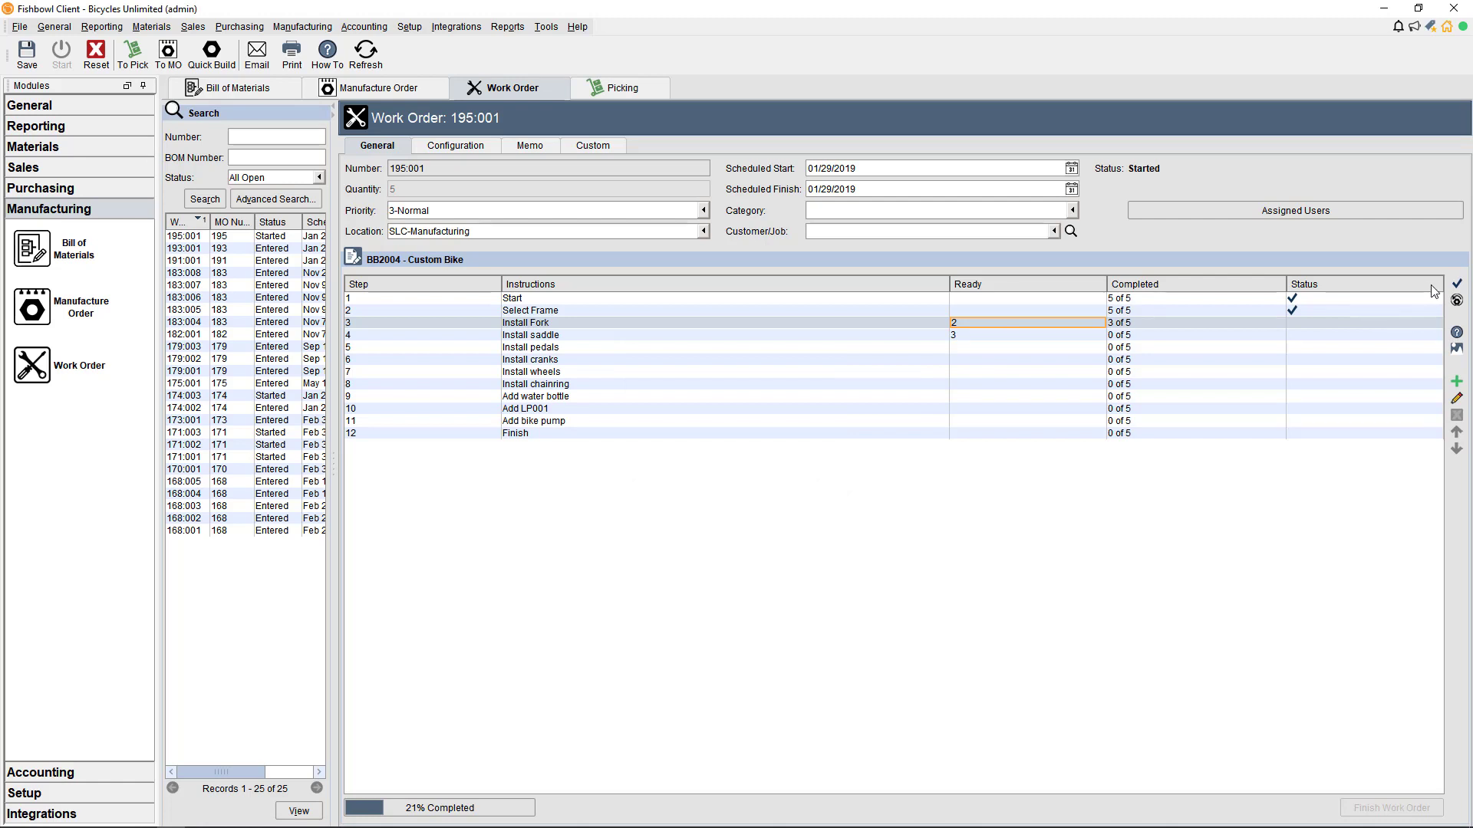
pyautogui.click(1455, 286)
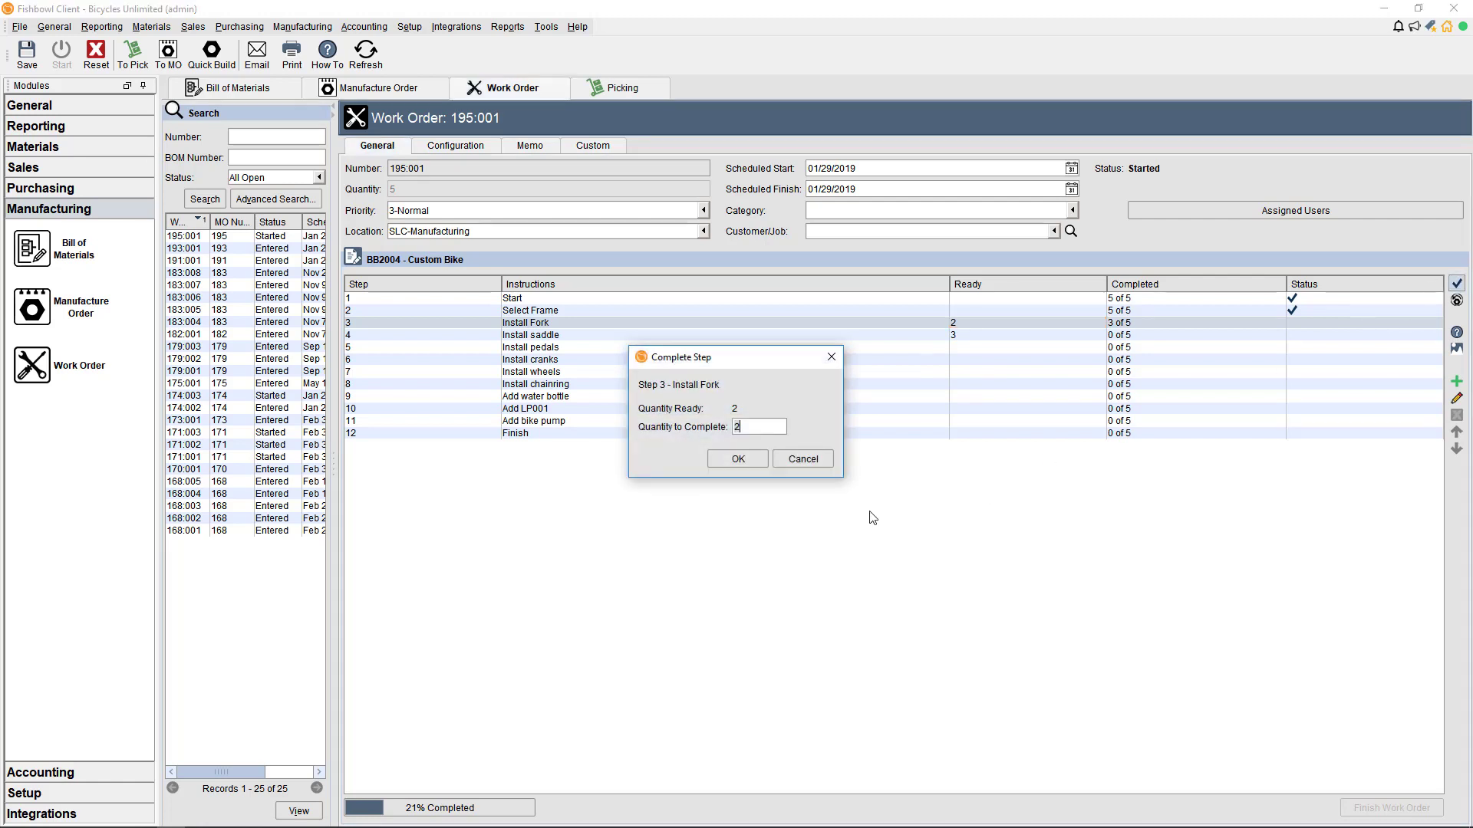
pyautogui.write('1')
pyautogui.click(752, 459)
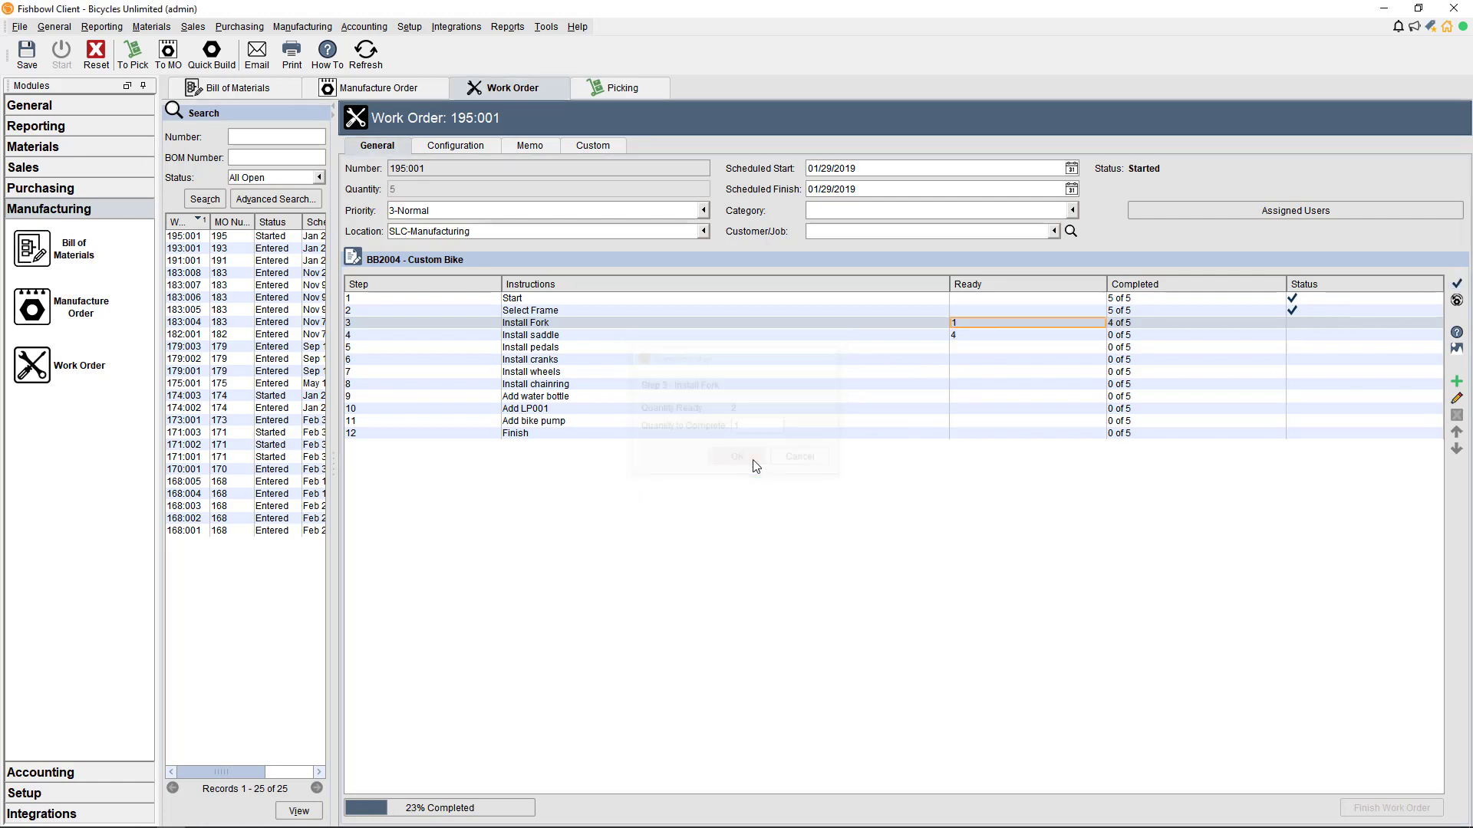
# Step: Complete the Install saddle instruction for a quantity of 4
pyautogui.click(967, 339)
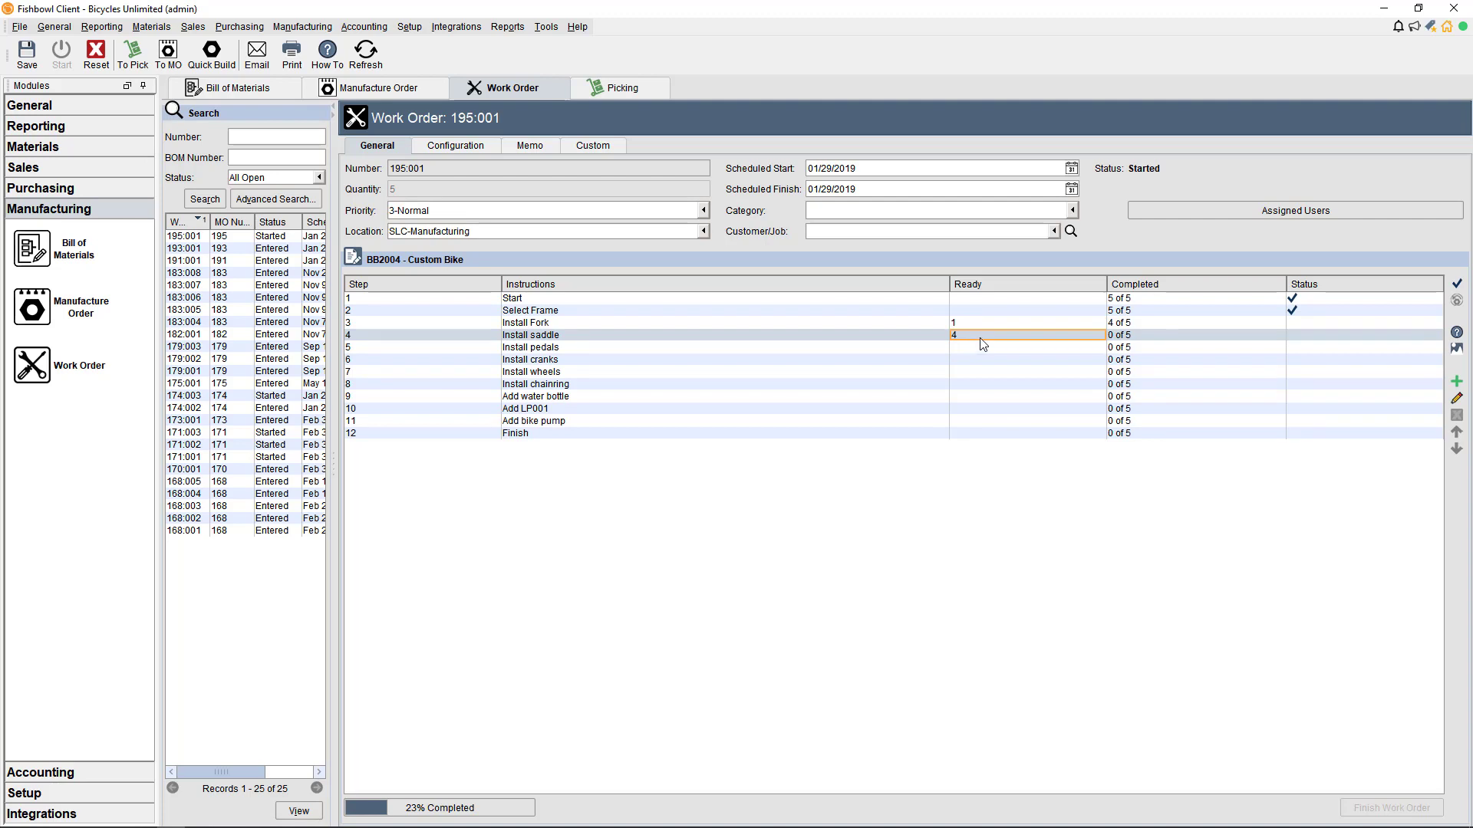
pyautogui.click(1456, 286)
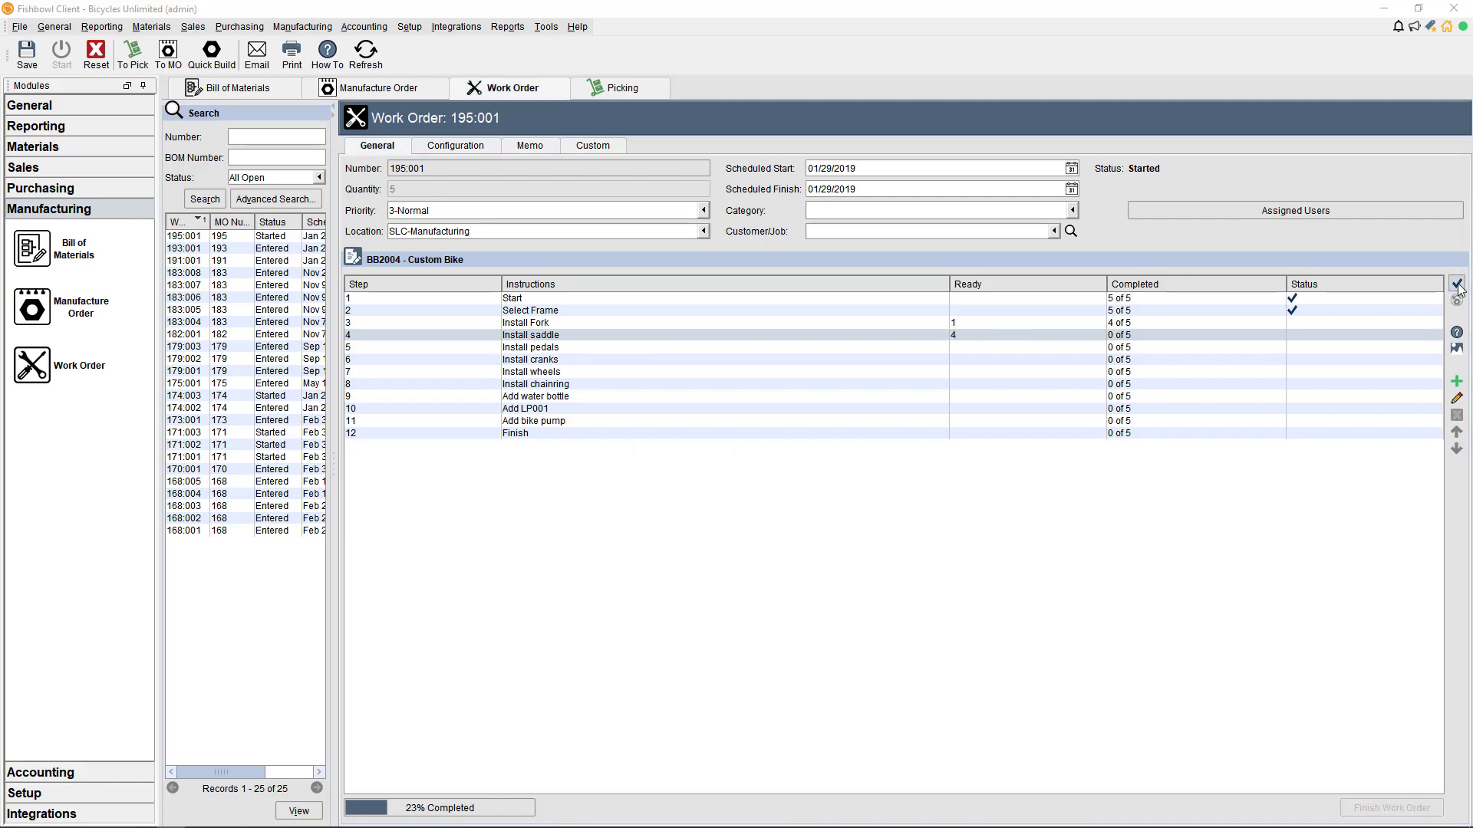
pyautogui.click(733, 459)
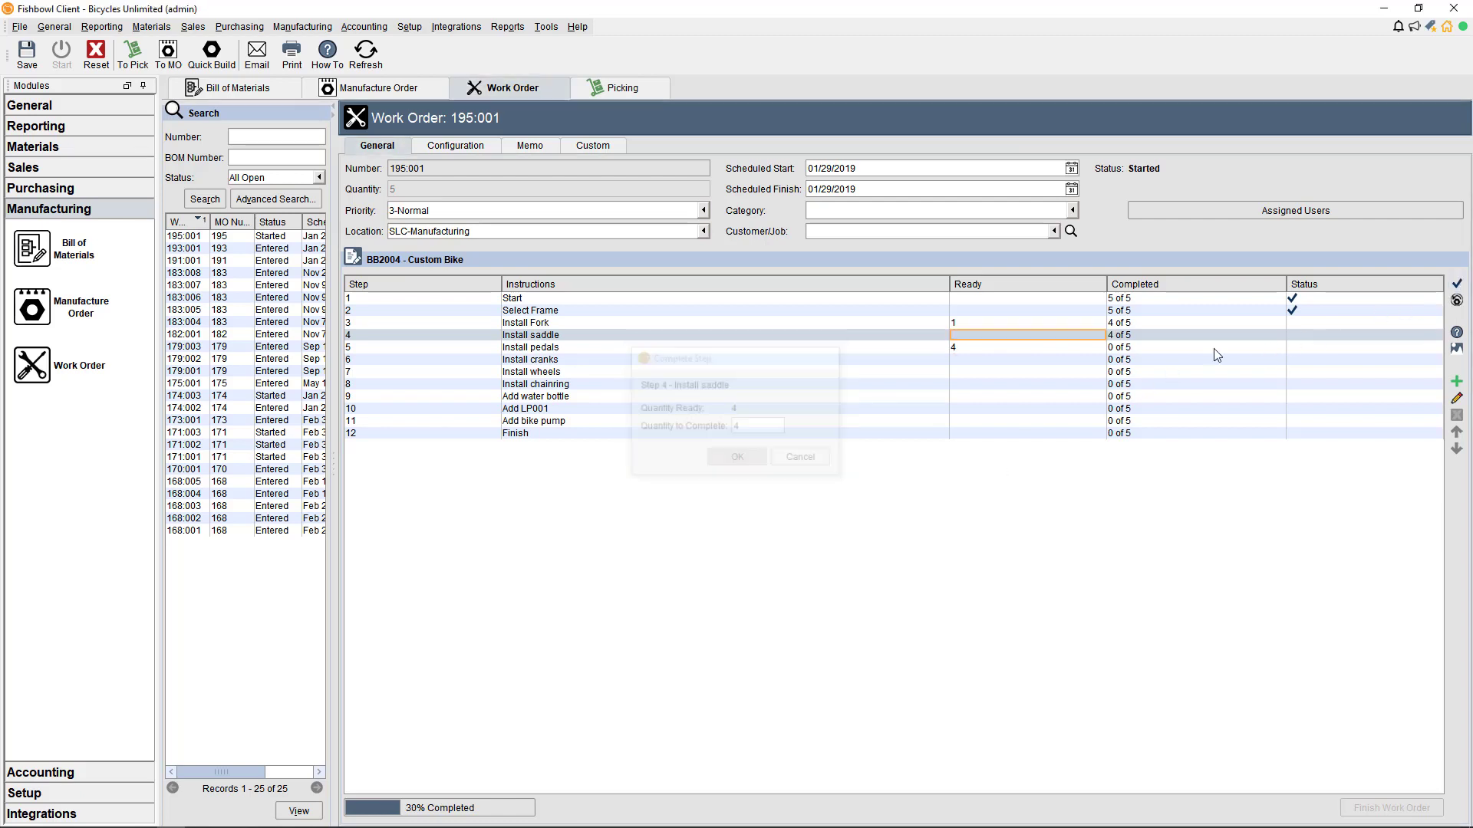
pyautogui.click(1457, 286)
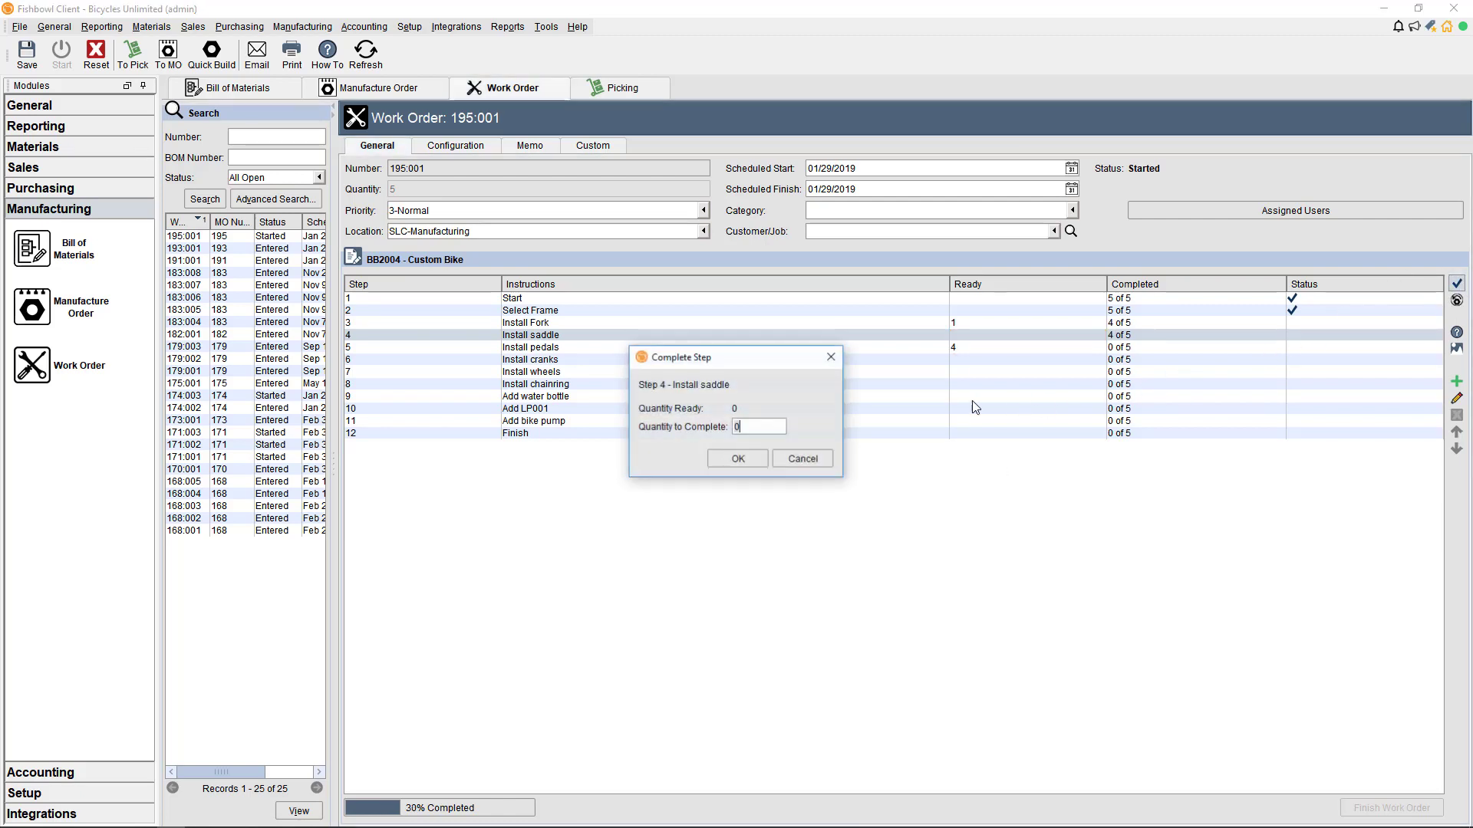
pyautogui.click(715, 460)
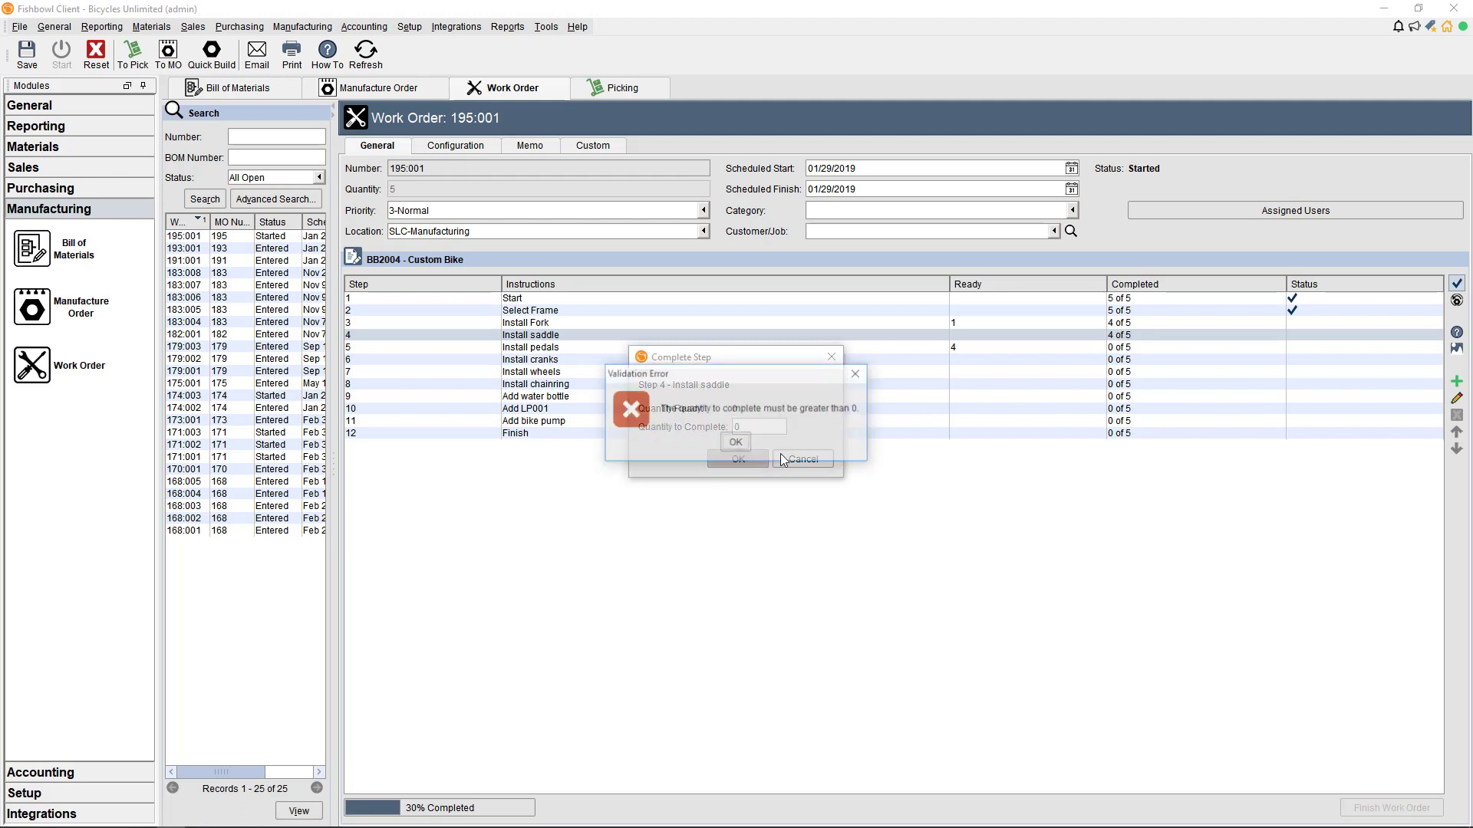
pyautogui.click(734, 444)
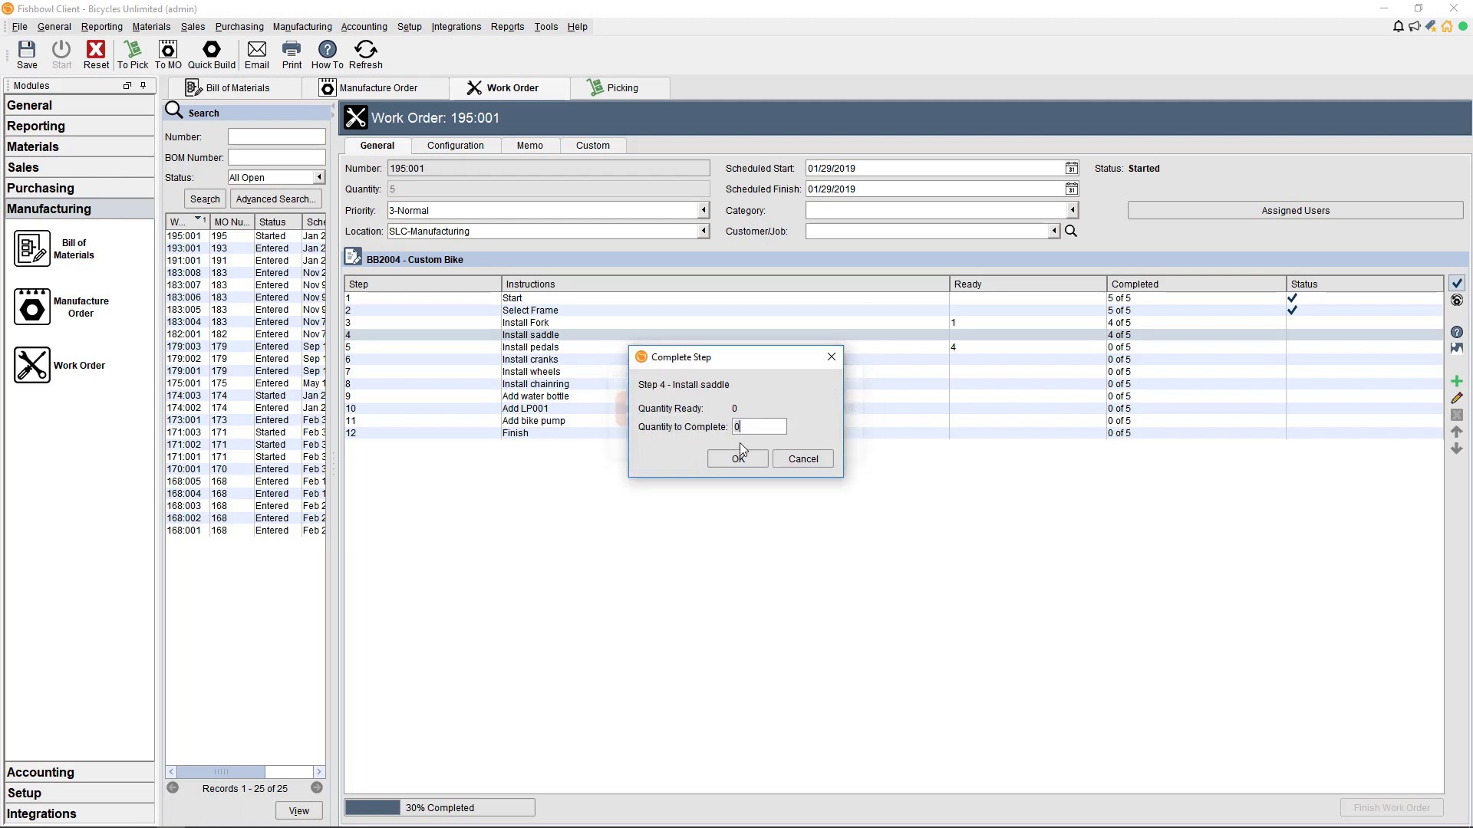
pyautogui.click(803, 458)
# Step: Complete the Install pedals instruction for a quantity of 4
pyautogui.click(971, 348)
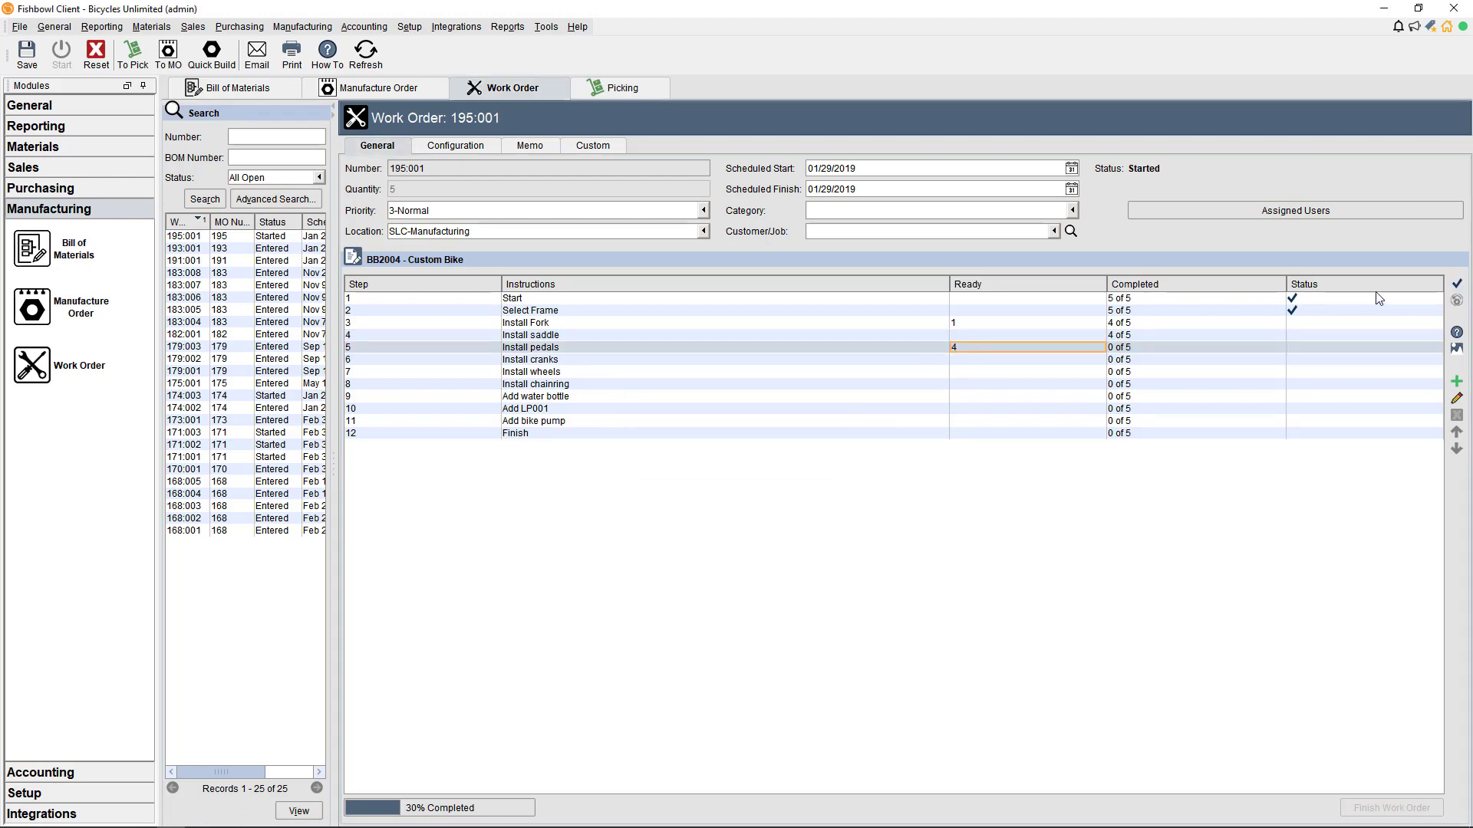
pyautogui.click(1456, 284)
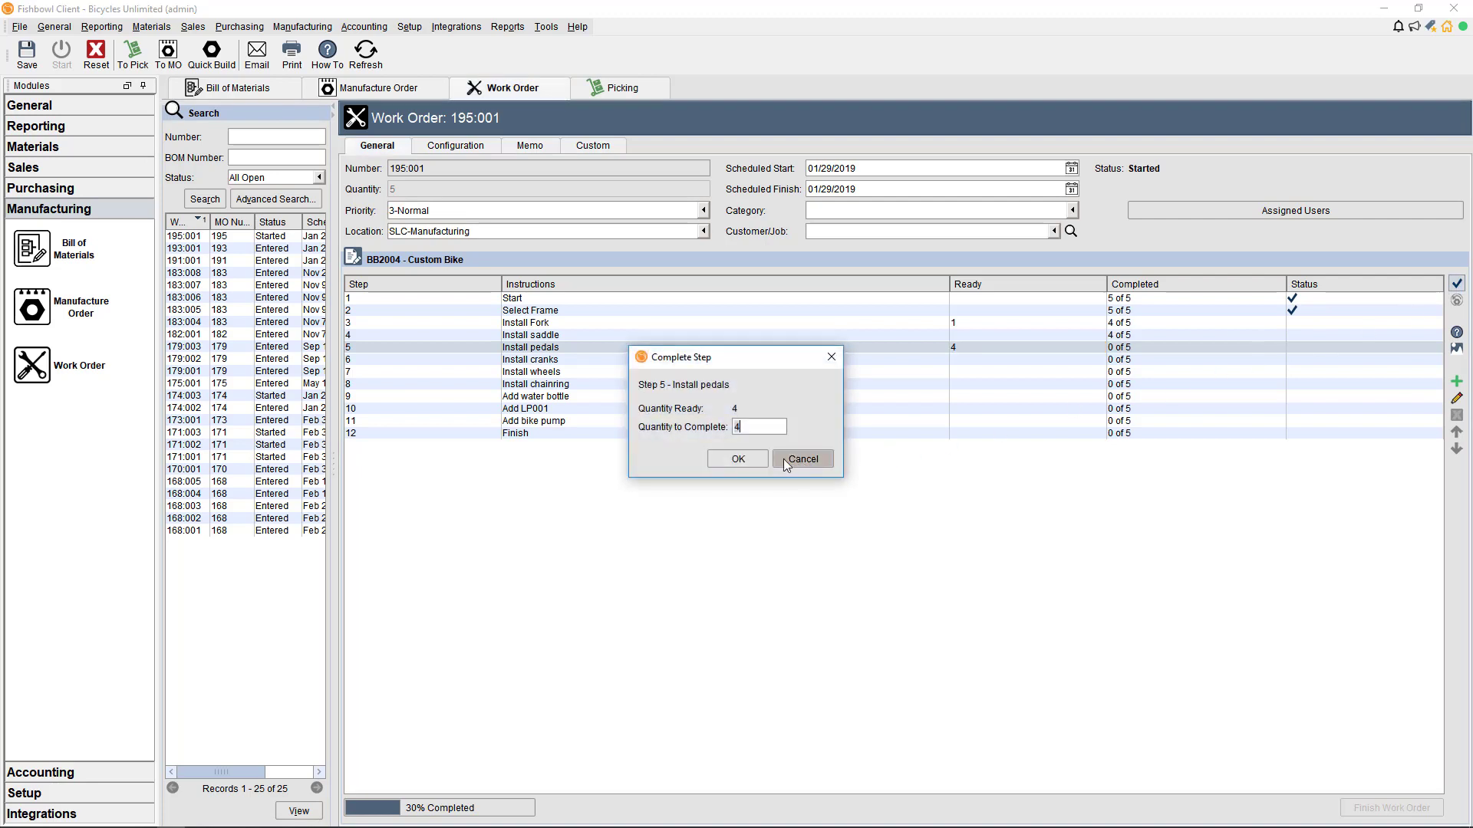
pyautogui.click(746, 459)
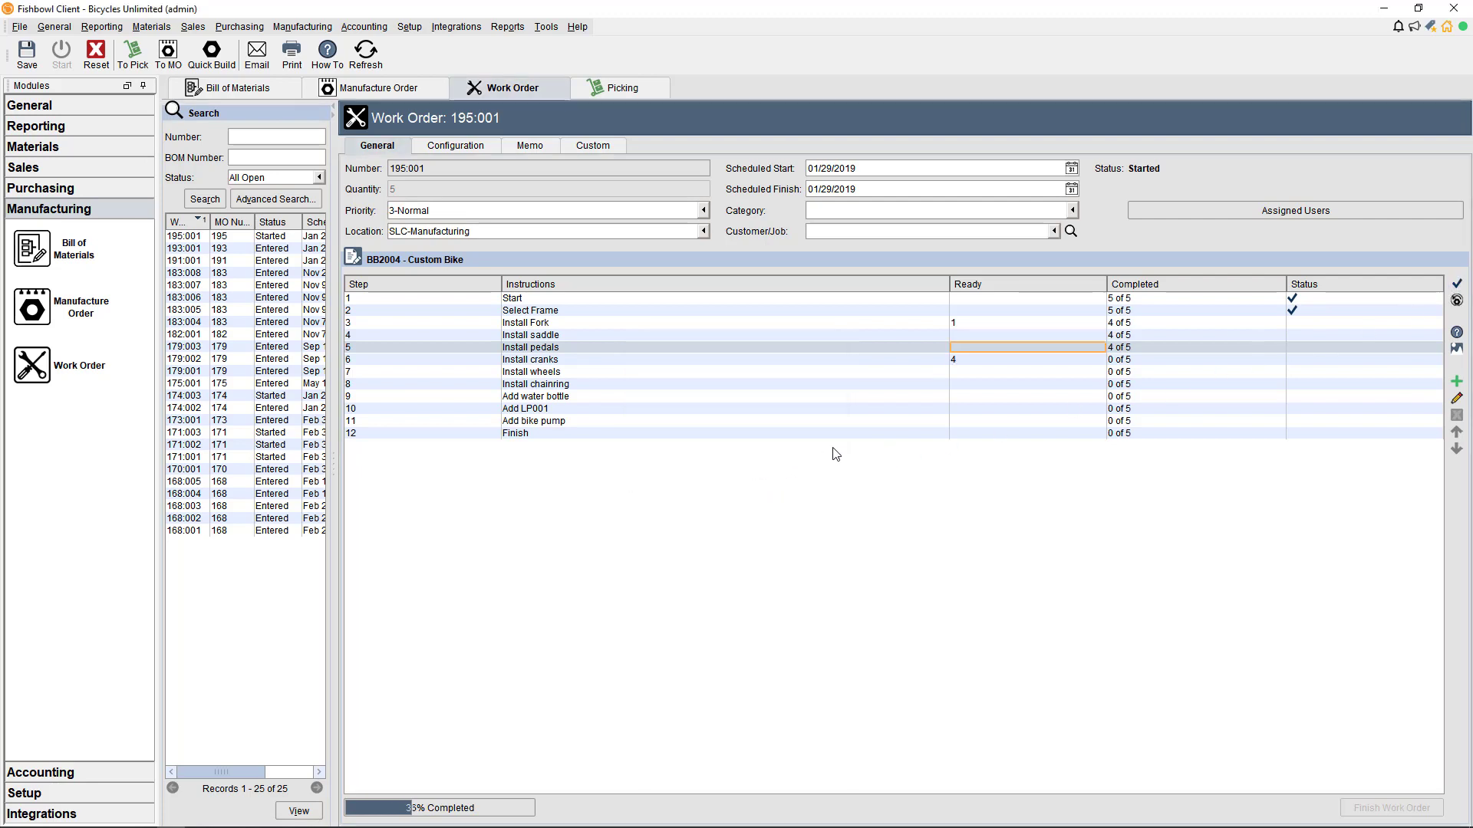
# Step: View the details of the Install cranks instruction, check its instruction URL, and close the details
pyautogui.click(1006, 361)
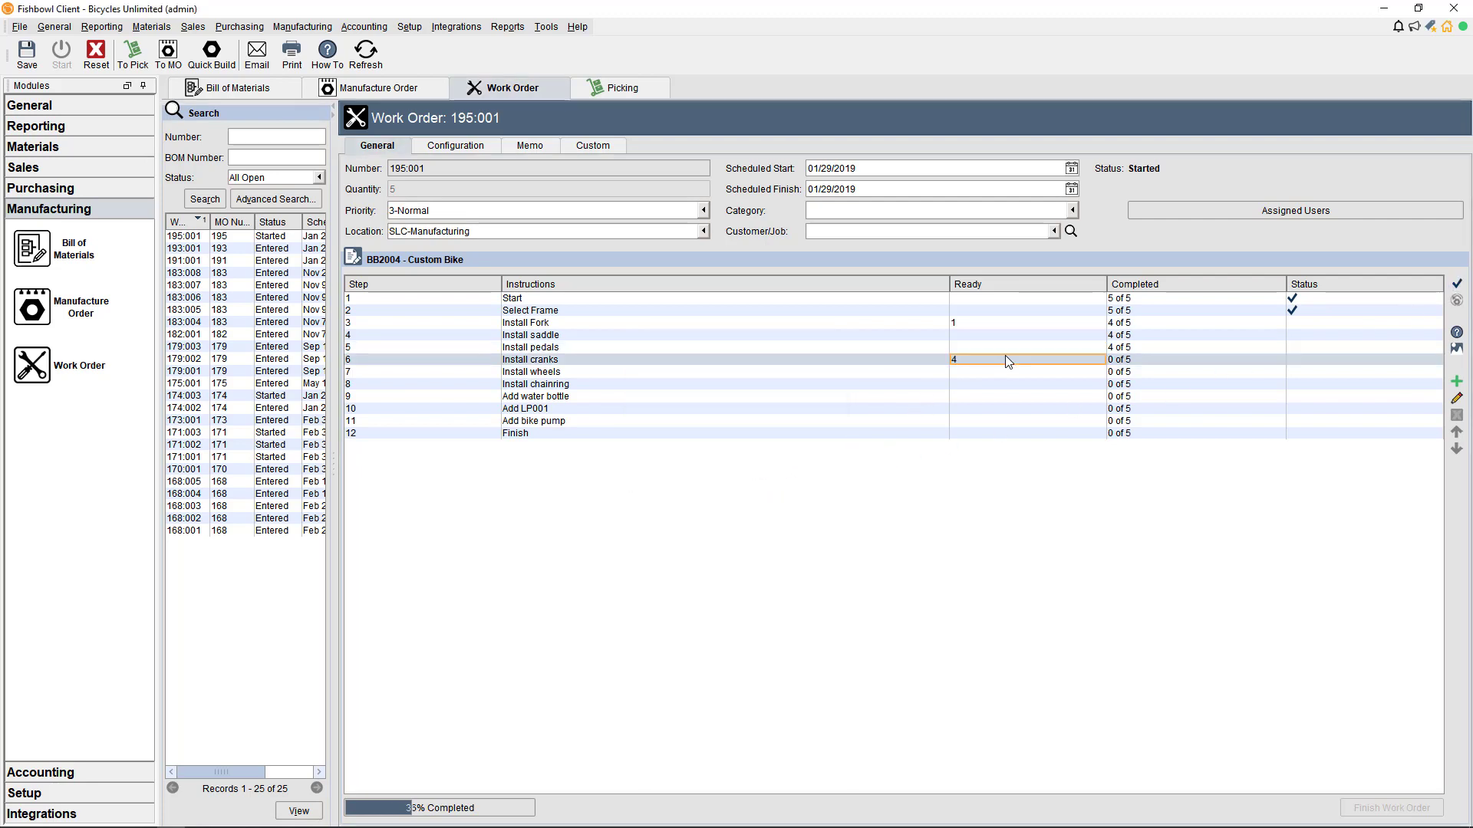
pyautogui.click(1457, 332)
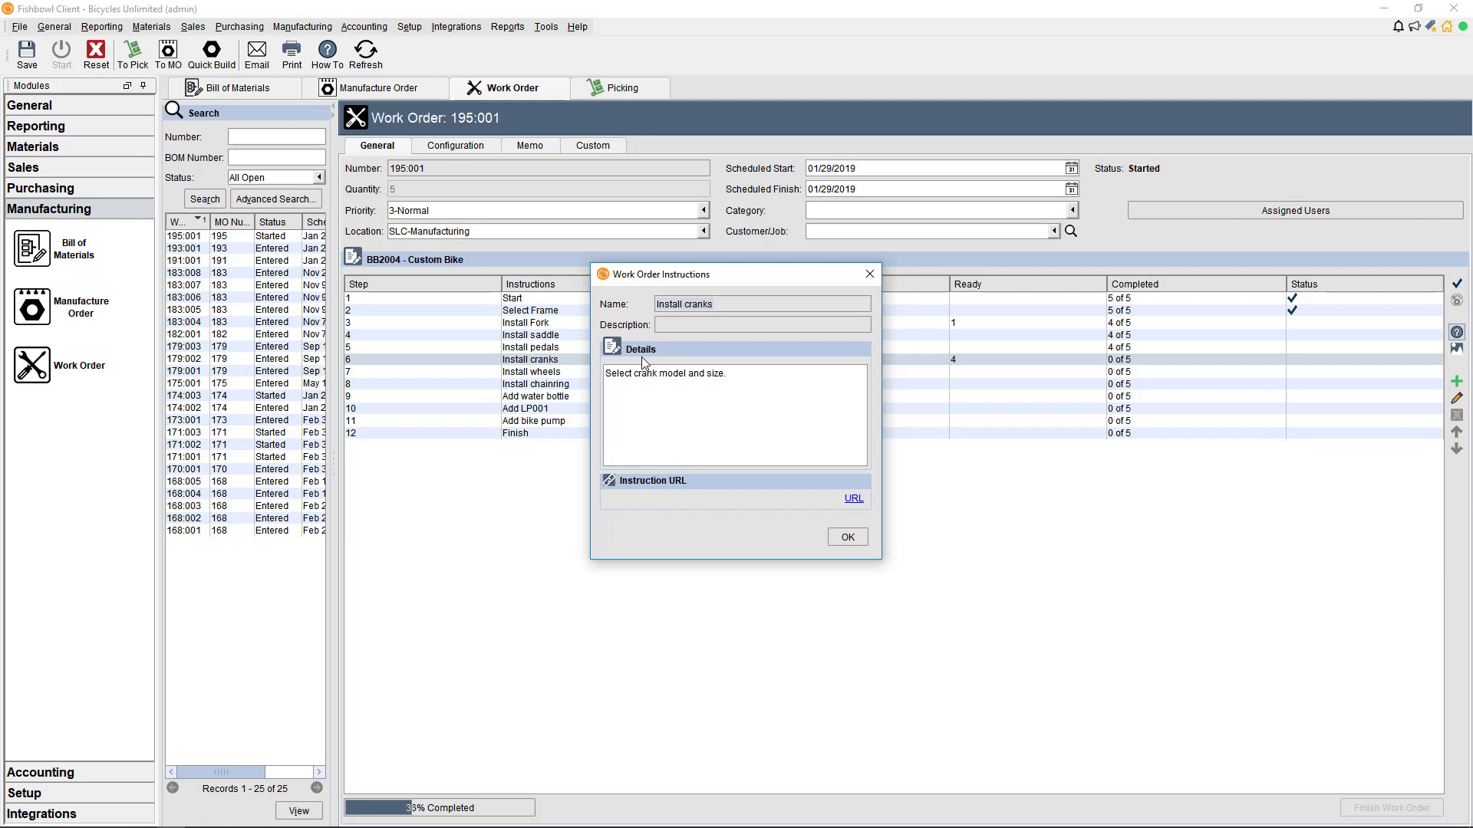
pyautogui.click(853, 499)
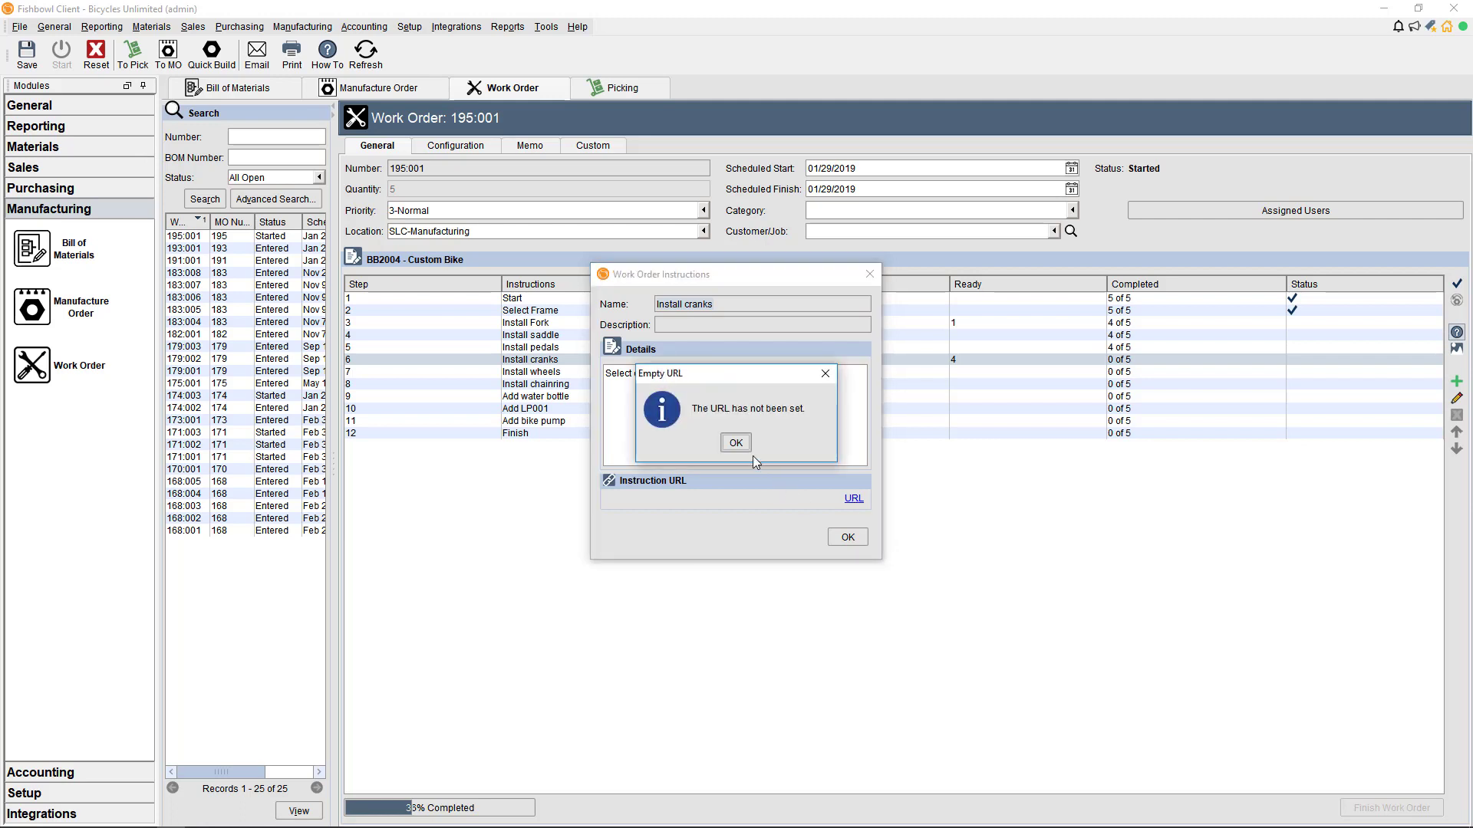
pyautogui.click(736, 444)
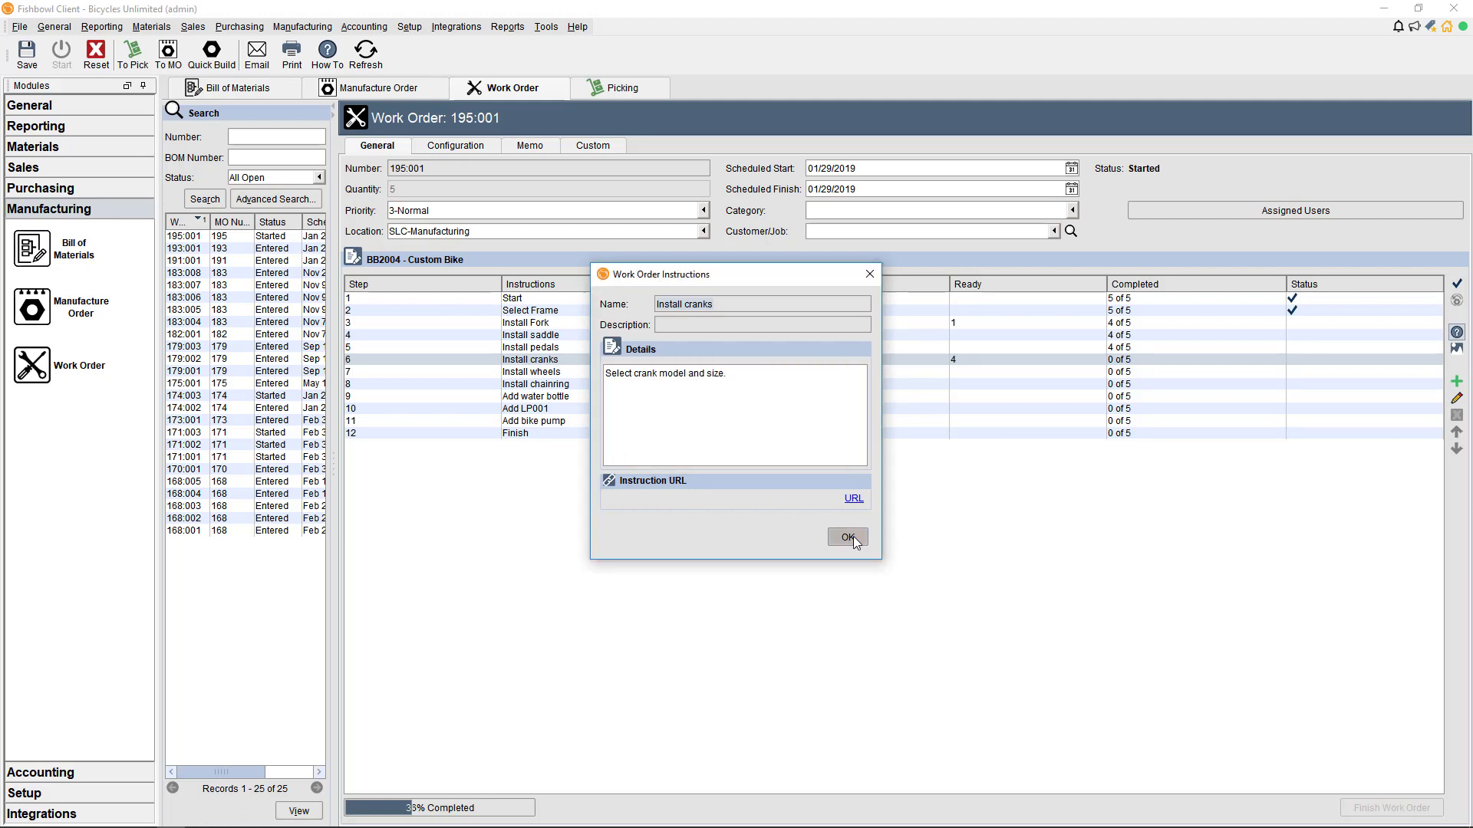
pyautogui.click(848, 537)
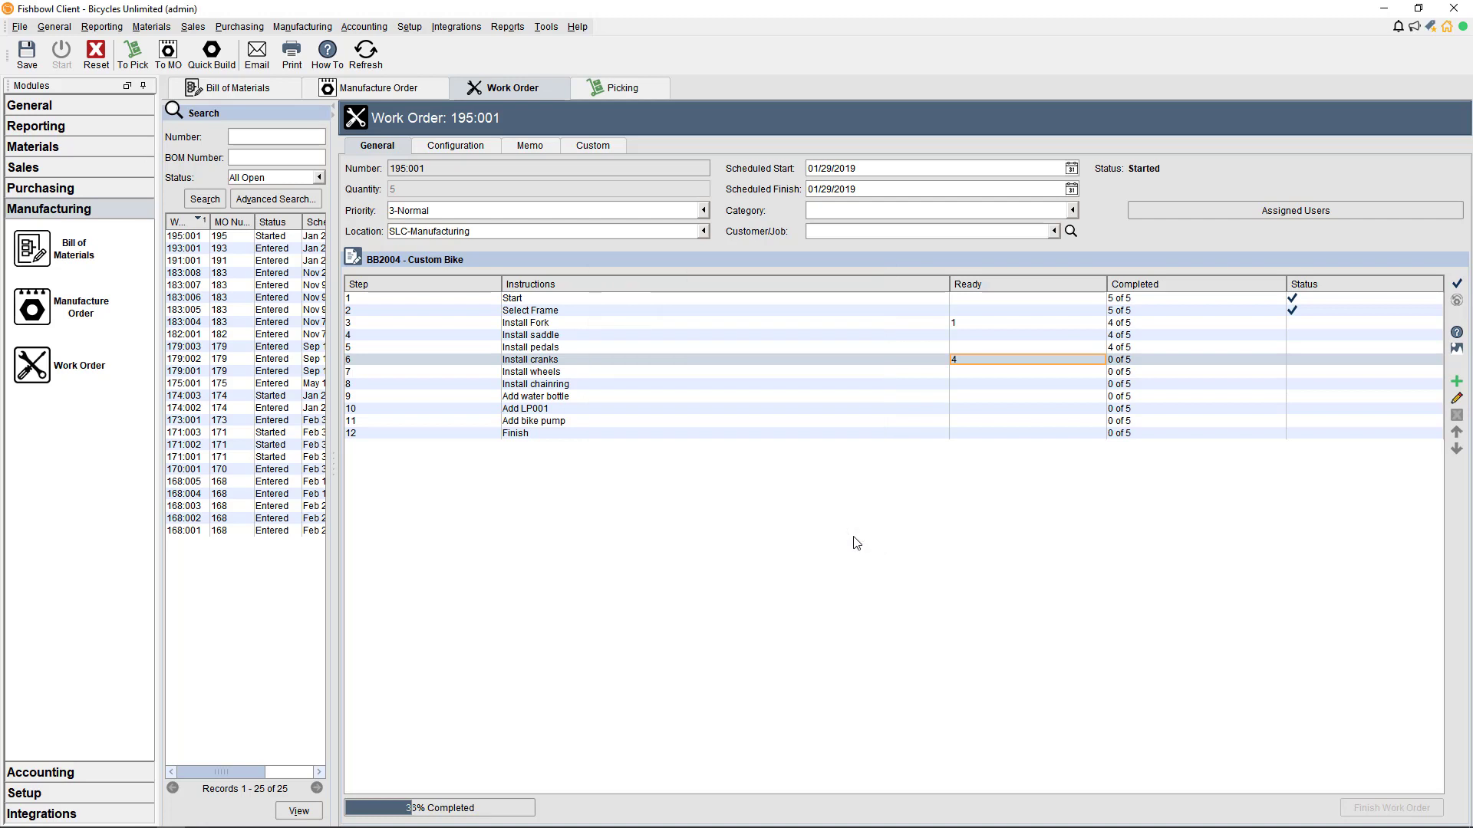
# Step: Check the images of the Install cranks and Select Frame instructions
pyautogui.click(1456, 349)
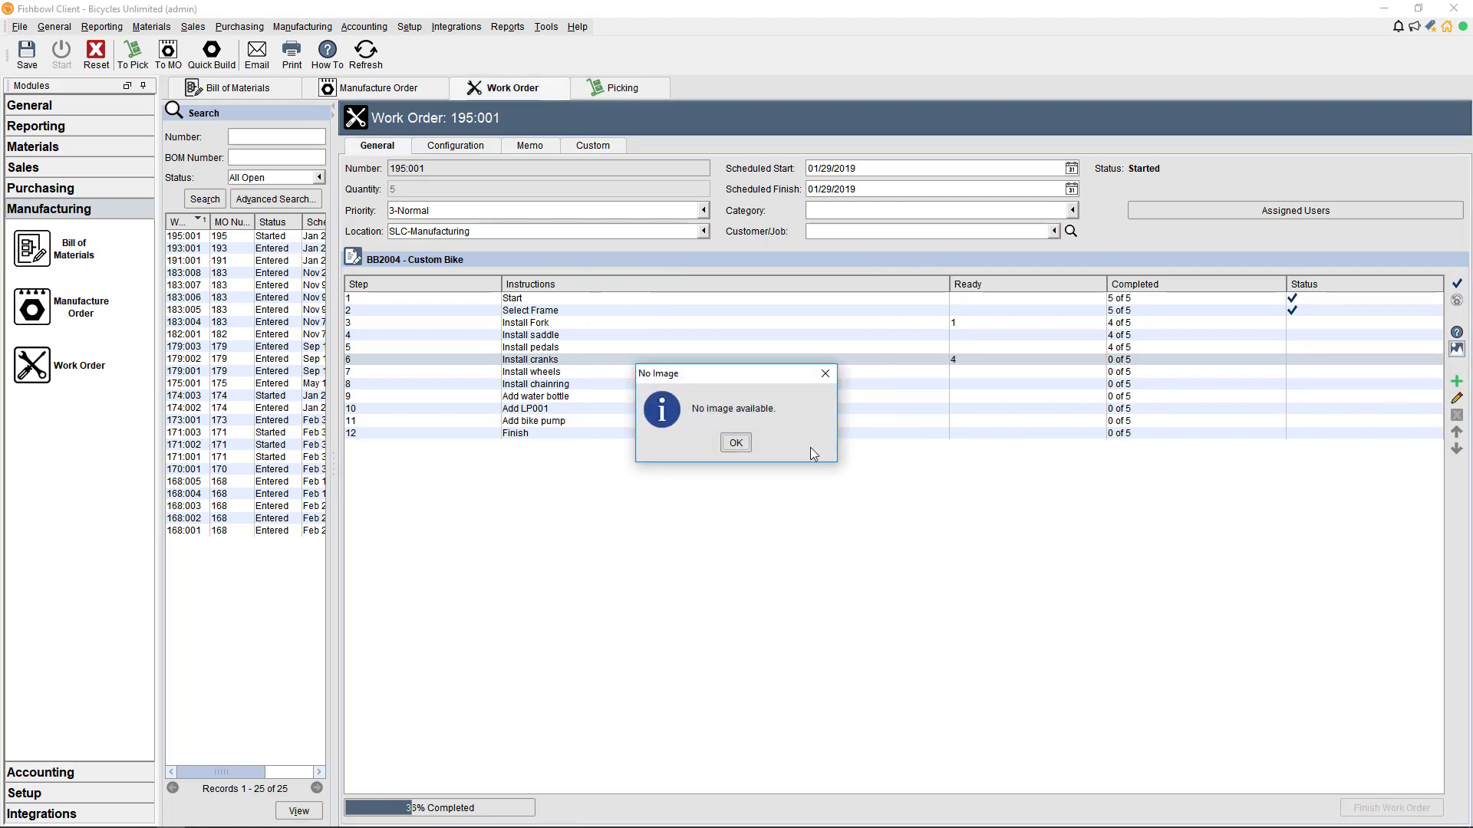
pyautogui.click(736, 445)
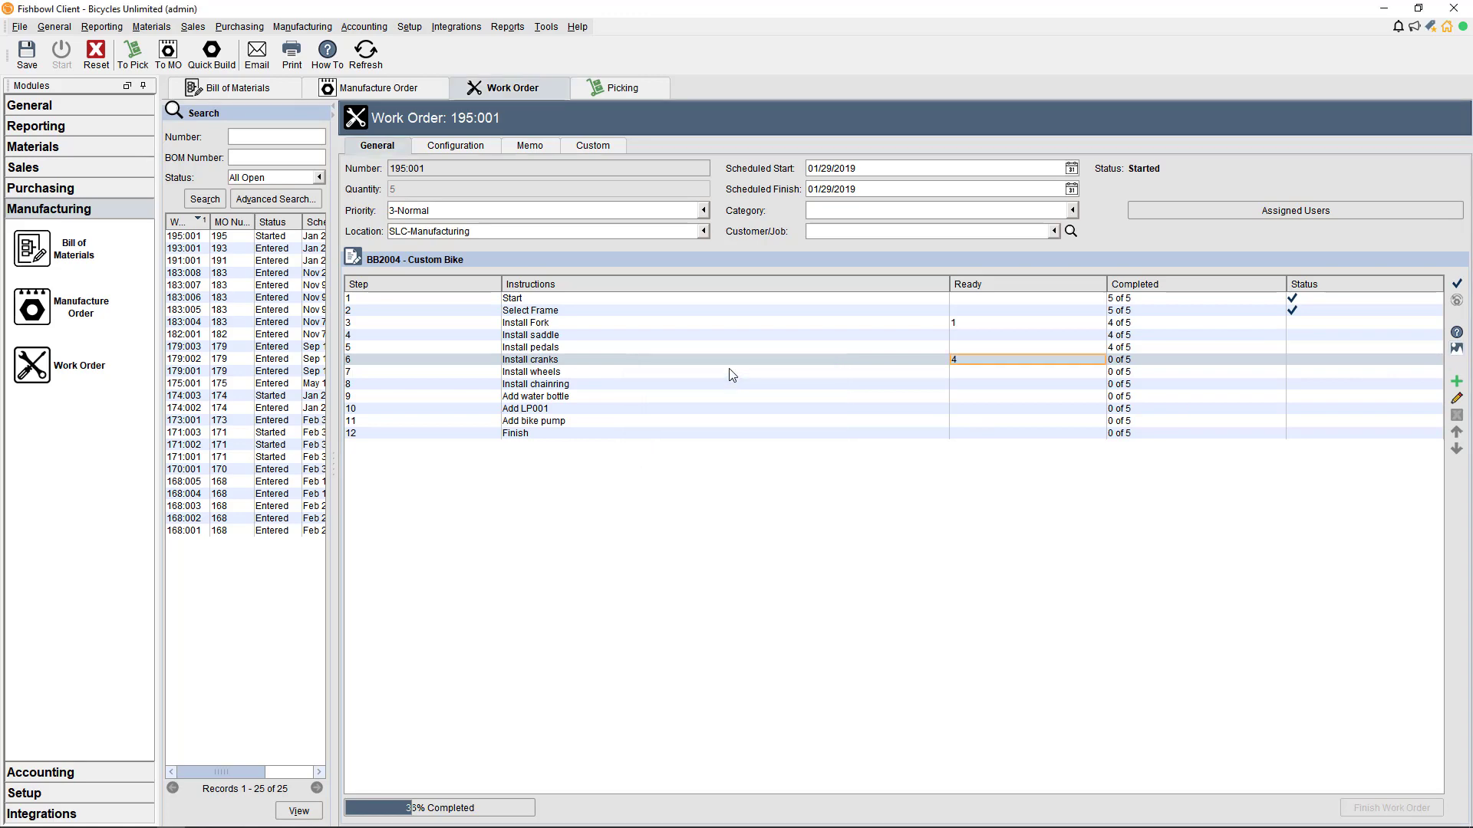
pyautogui.click(741, 313)
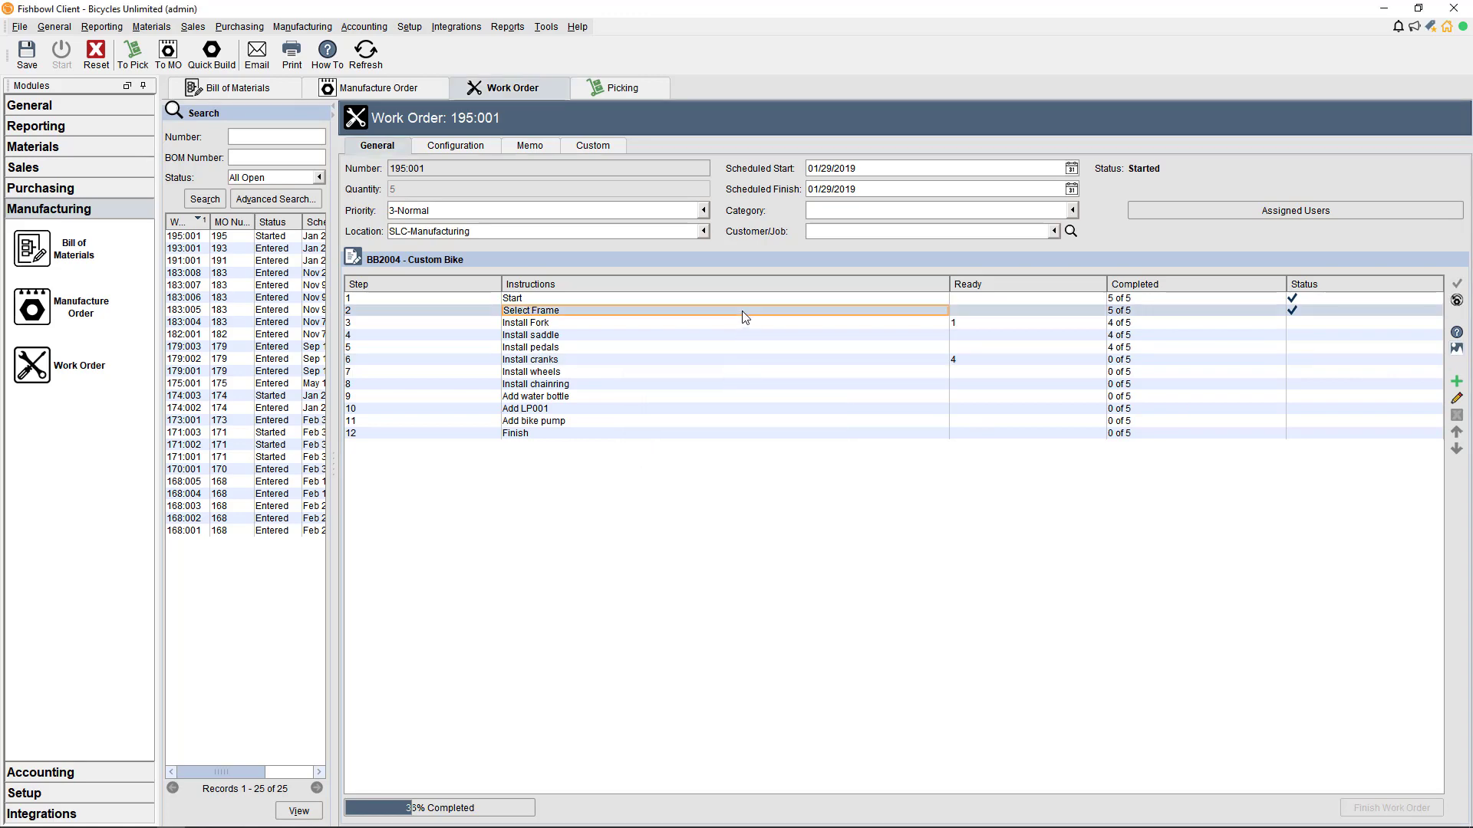
pyautogui.click(1456, 349)
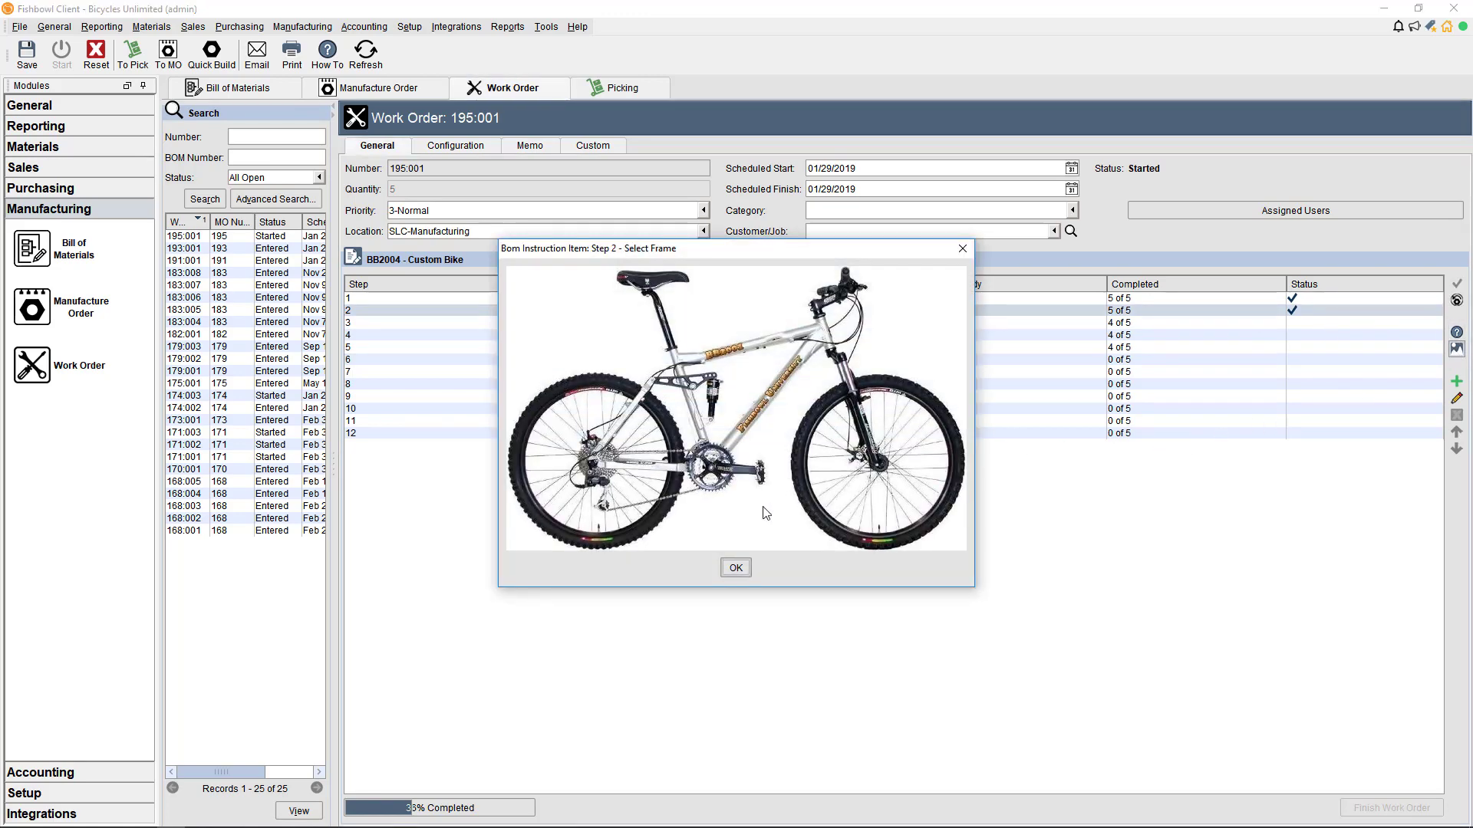
pyautogui.click(734, 567)
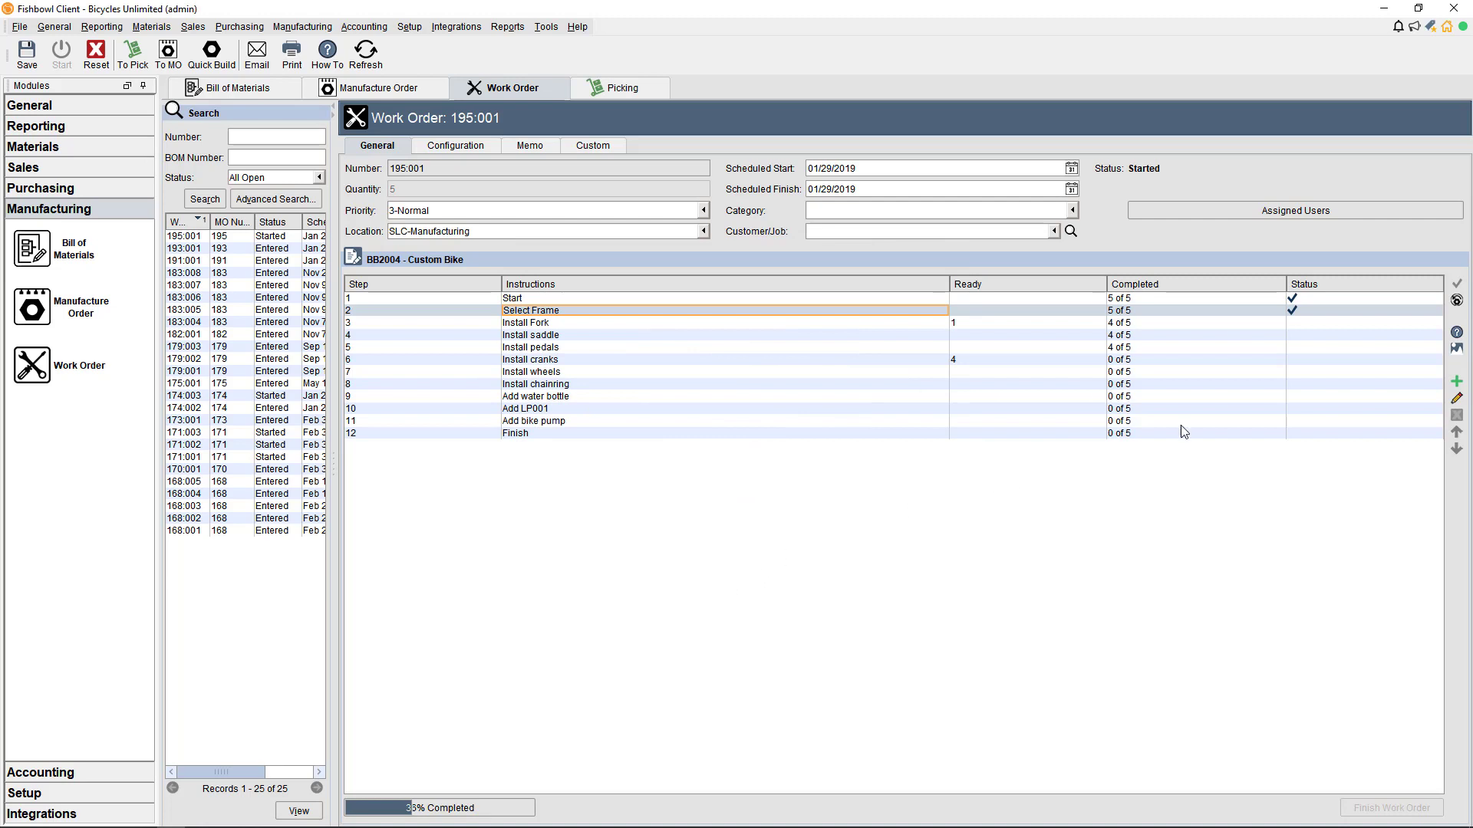
# Step: Add a work order instruction named "Take a test ride" and select it in the step list
pyautogui.click(1456, 382)
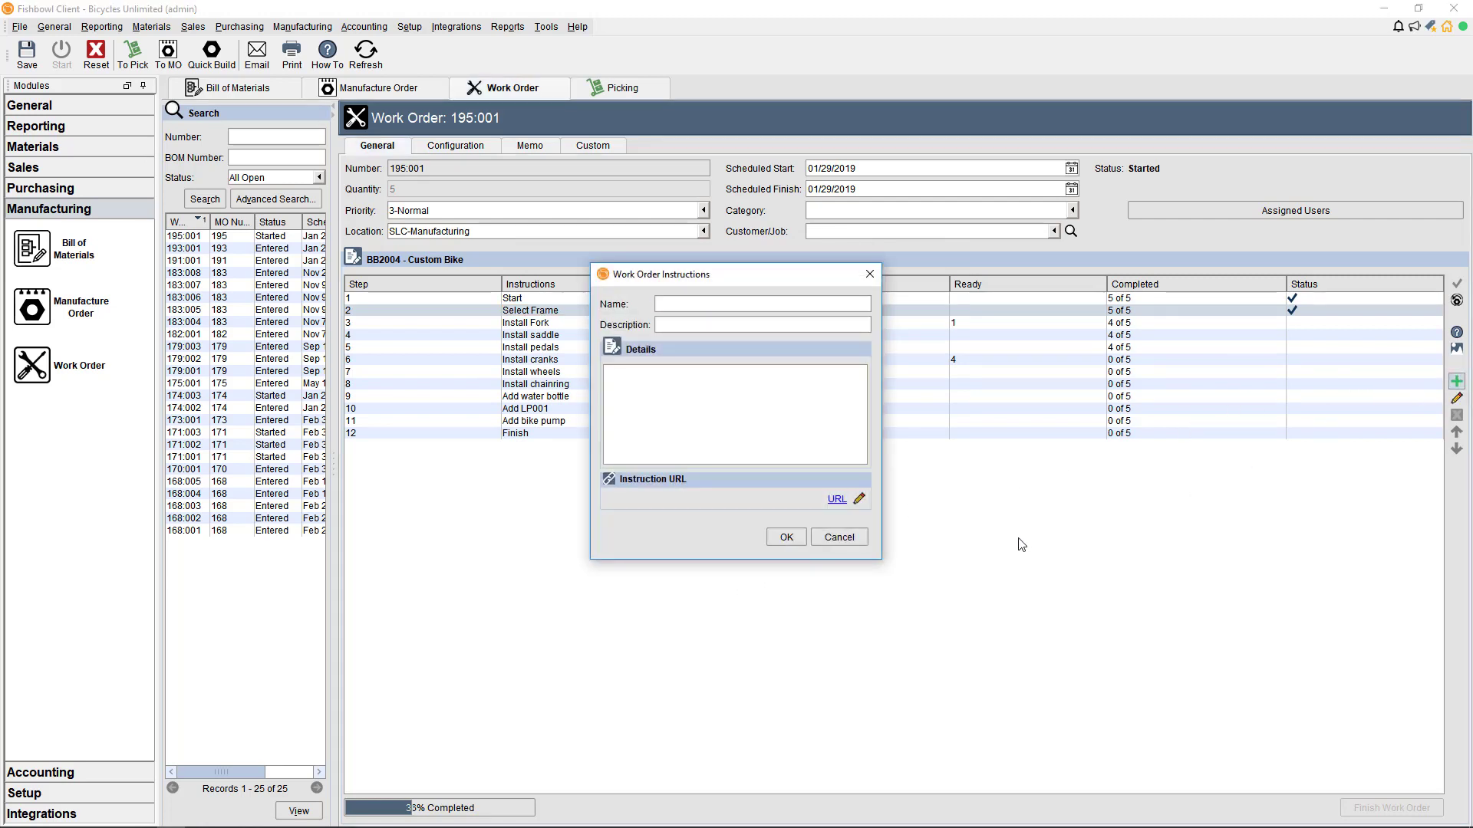
pyautogui.write('Take a test ride')
pyautogui.click(781, 539)
pyautogui.click(628, 437)
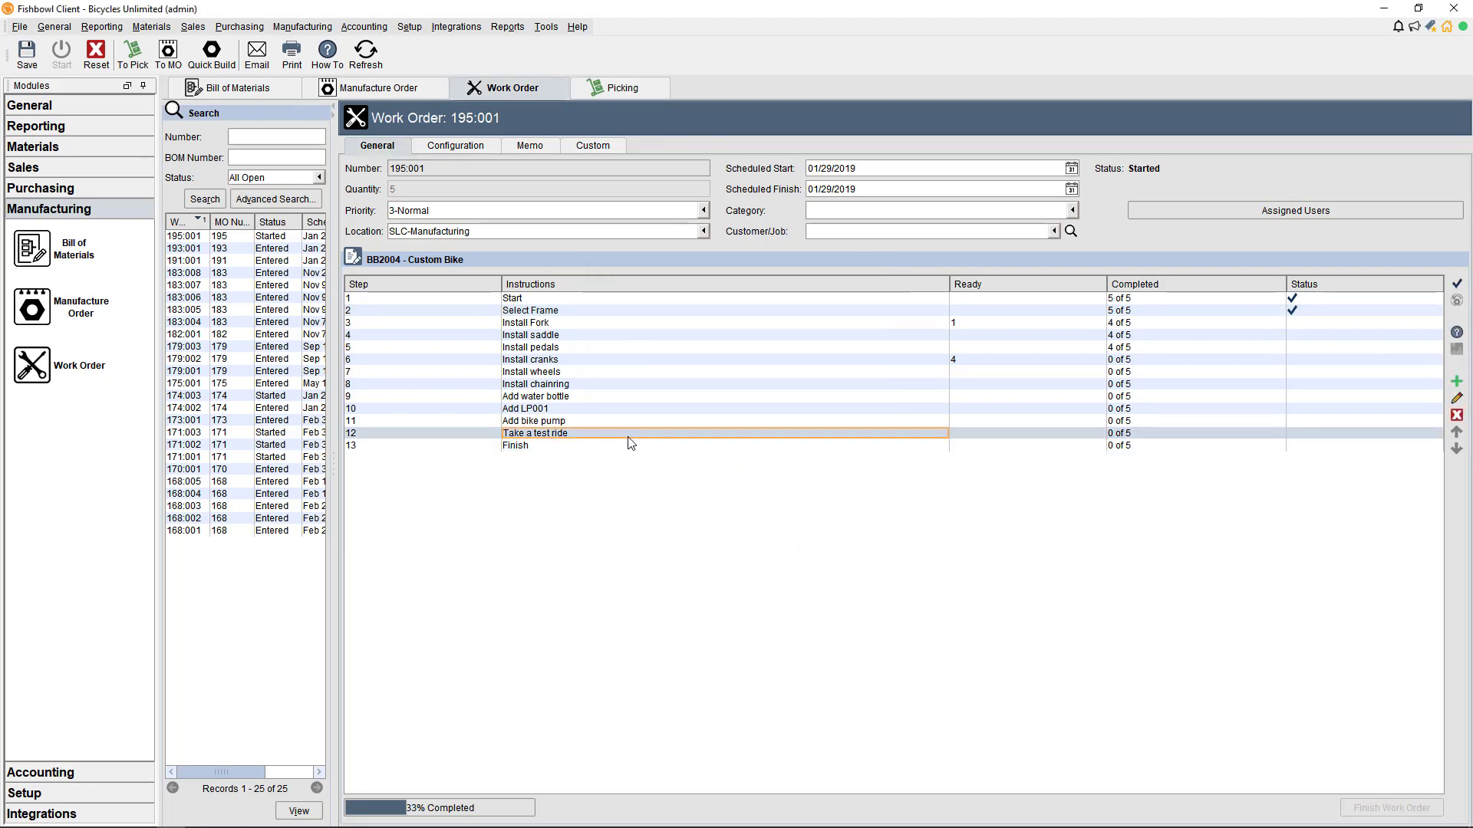
# Step: Enter "Not too fast." as the details of the Take a test ride instruction
pyautogui.click(1456, 398)
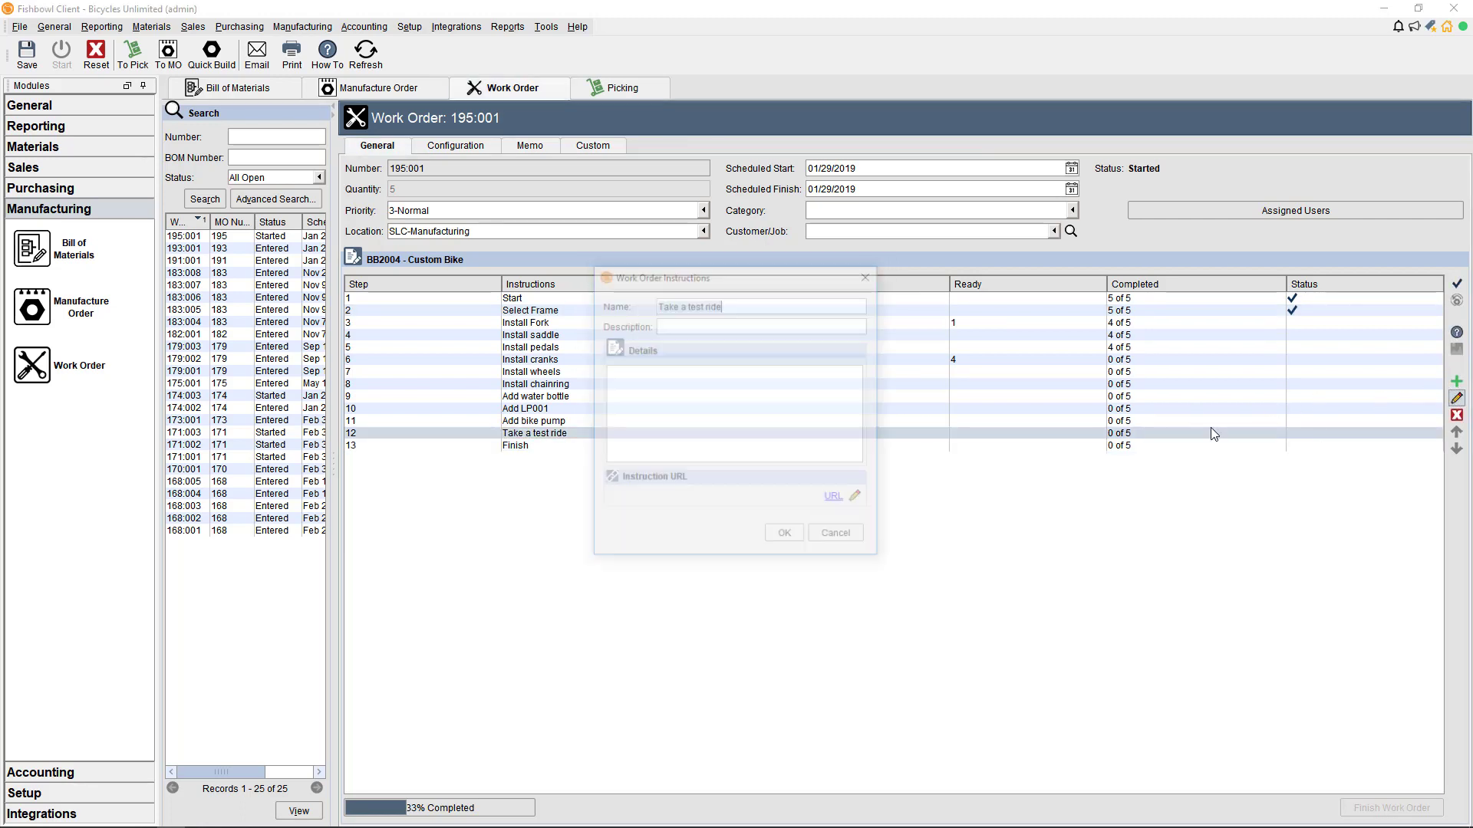
pyautogui.click(691, 408)
pyautogui.write('Not ')
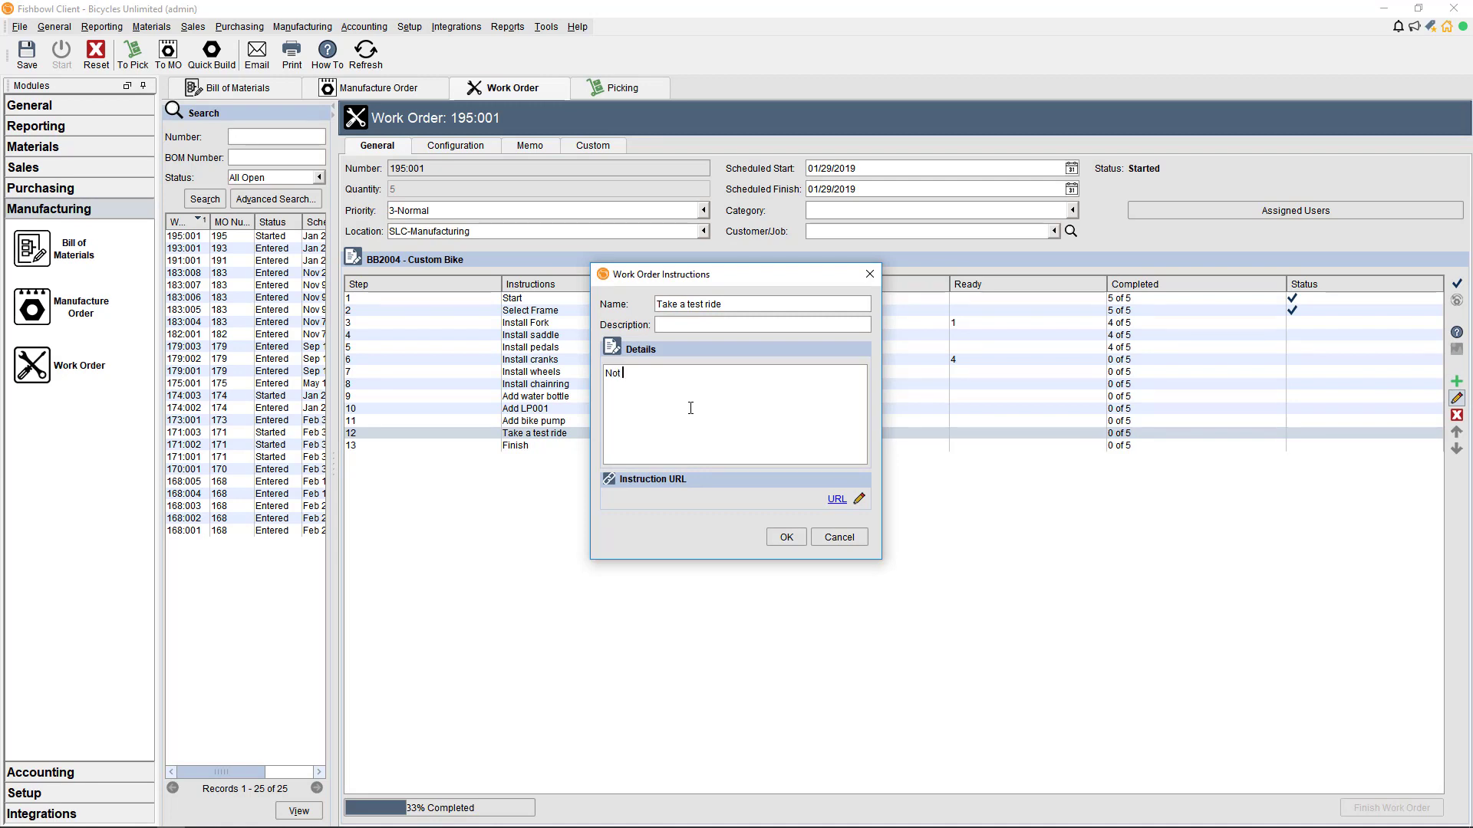
pyautogui.write('too fast.')
pyautogui.click(784, 537)
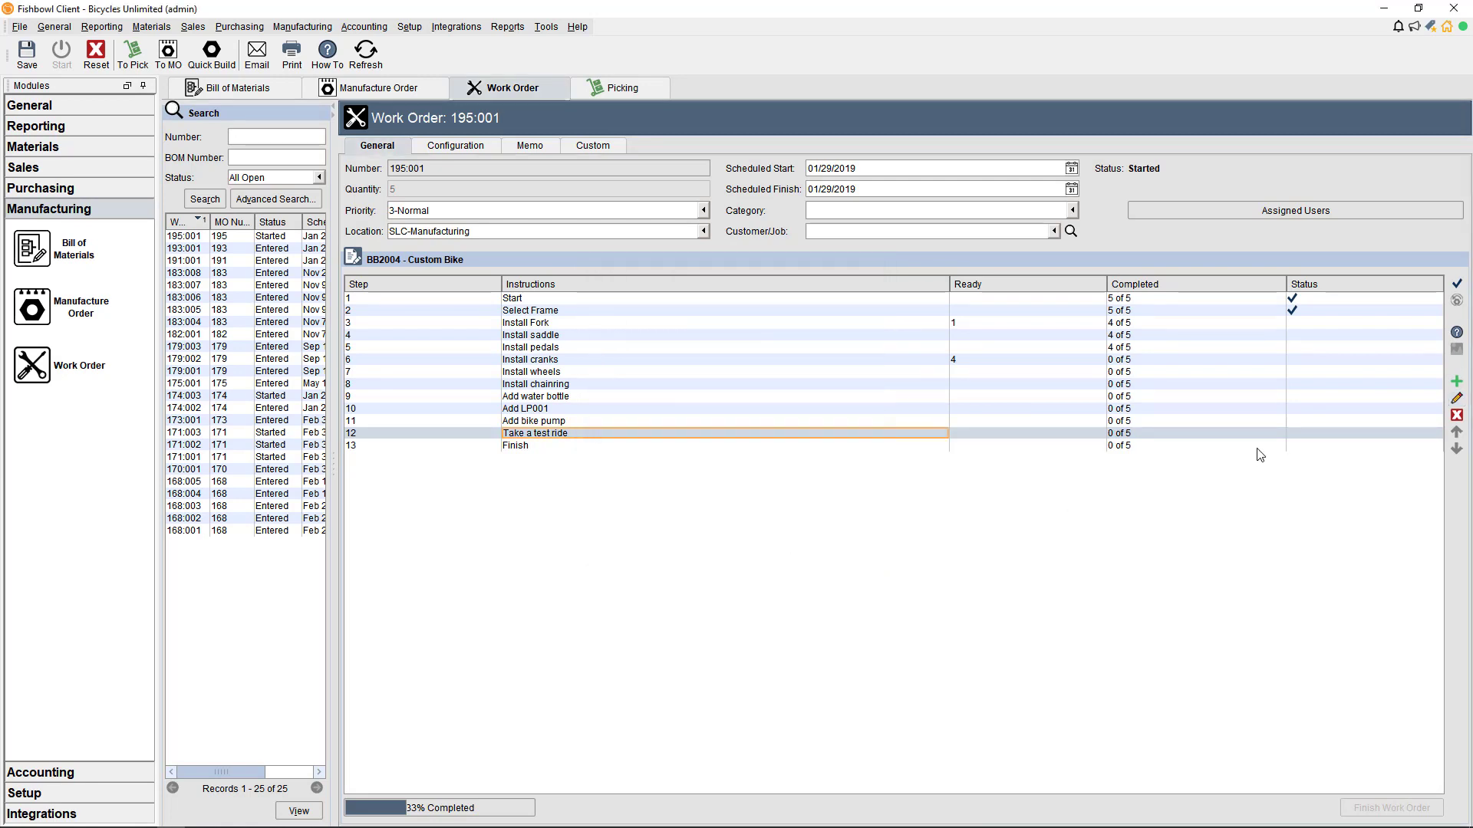
# Step: Delete the Take a test ride instruction from the work order
pyautogui.click(1456, 415)
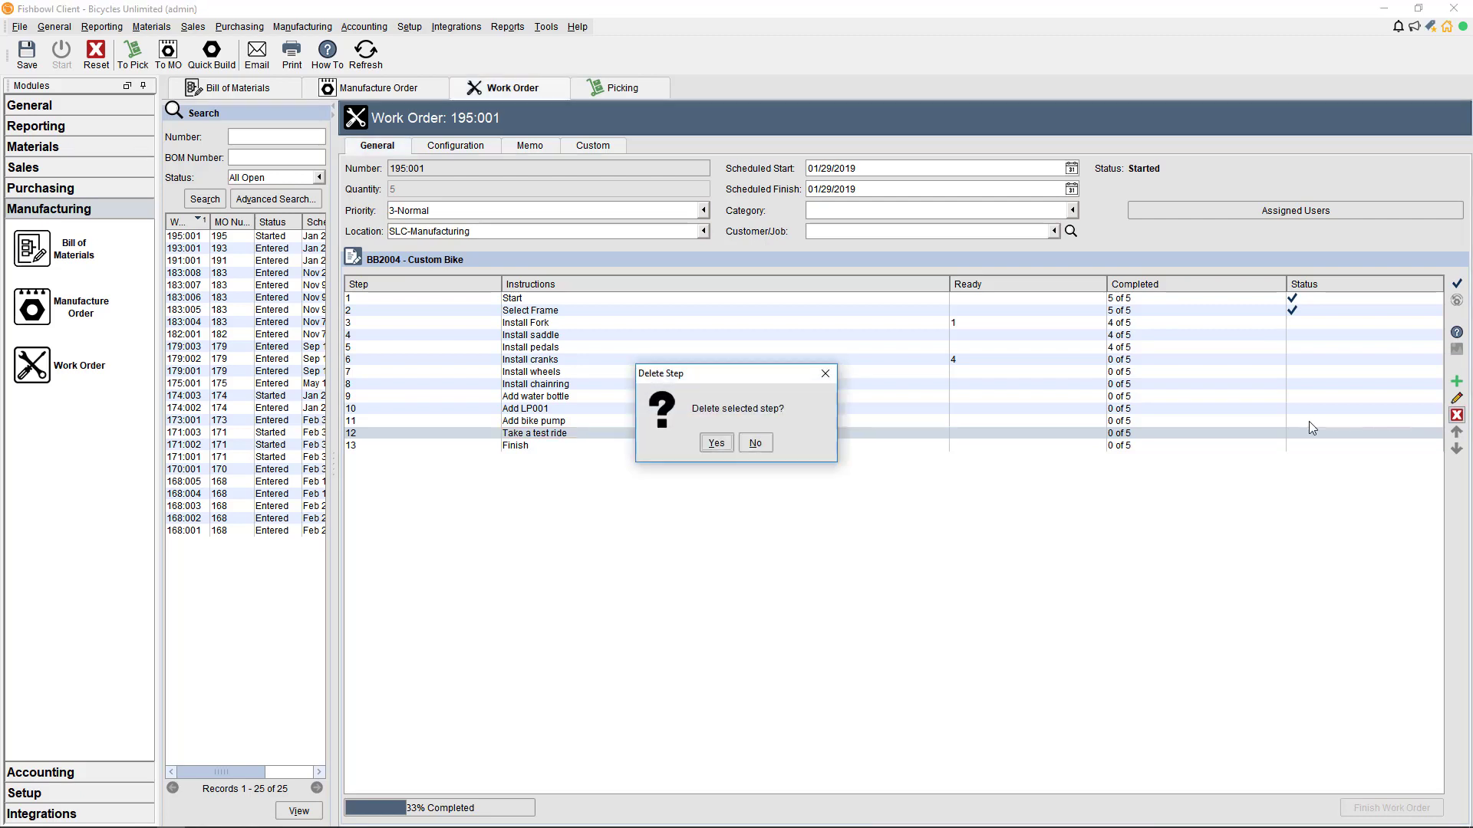
pyautogui.click(716, 444)
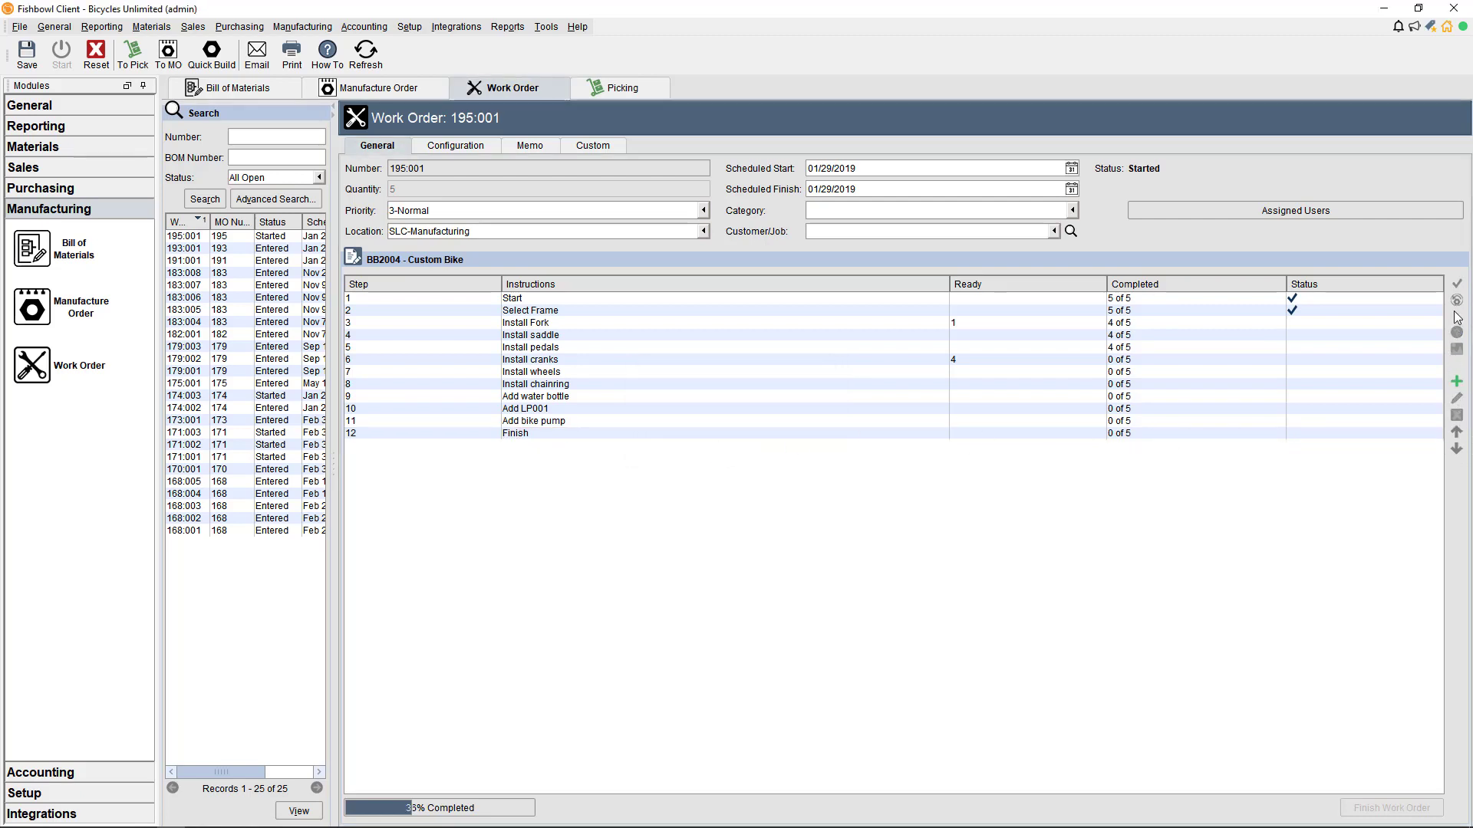
pyautogui.click(1451, 438)
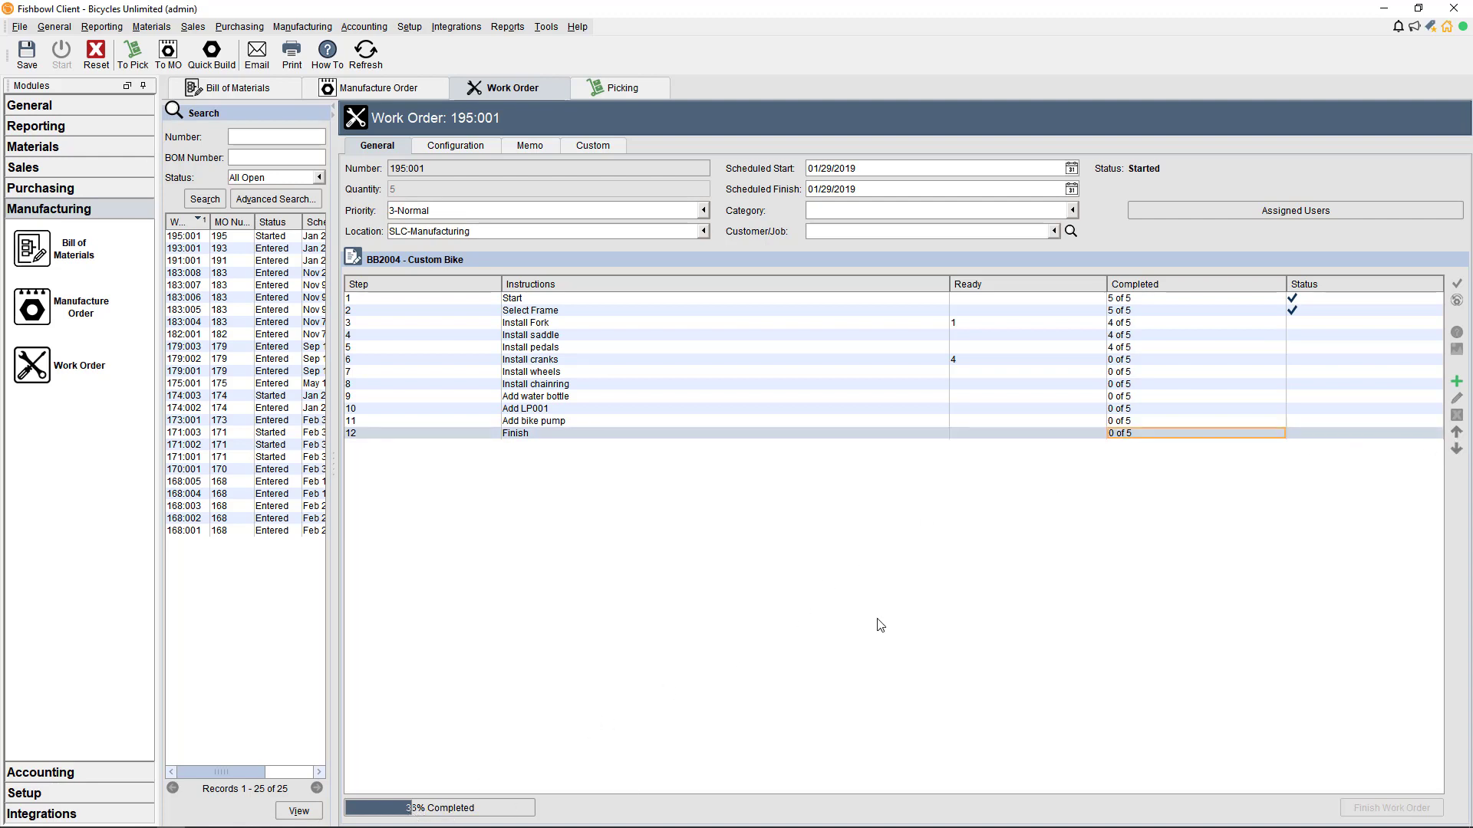
# Step: Complete the Install cranks instruction for a quantity of 4
pyautogui.click(993, 360)
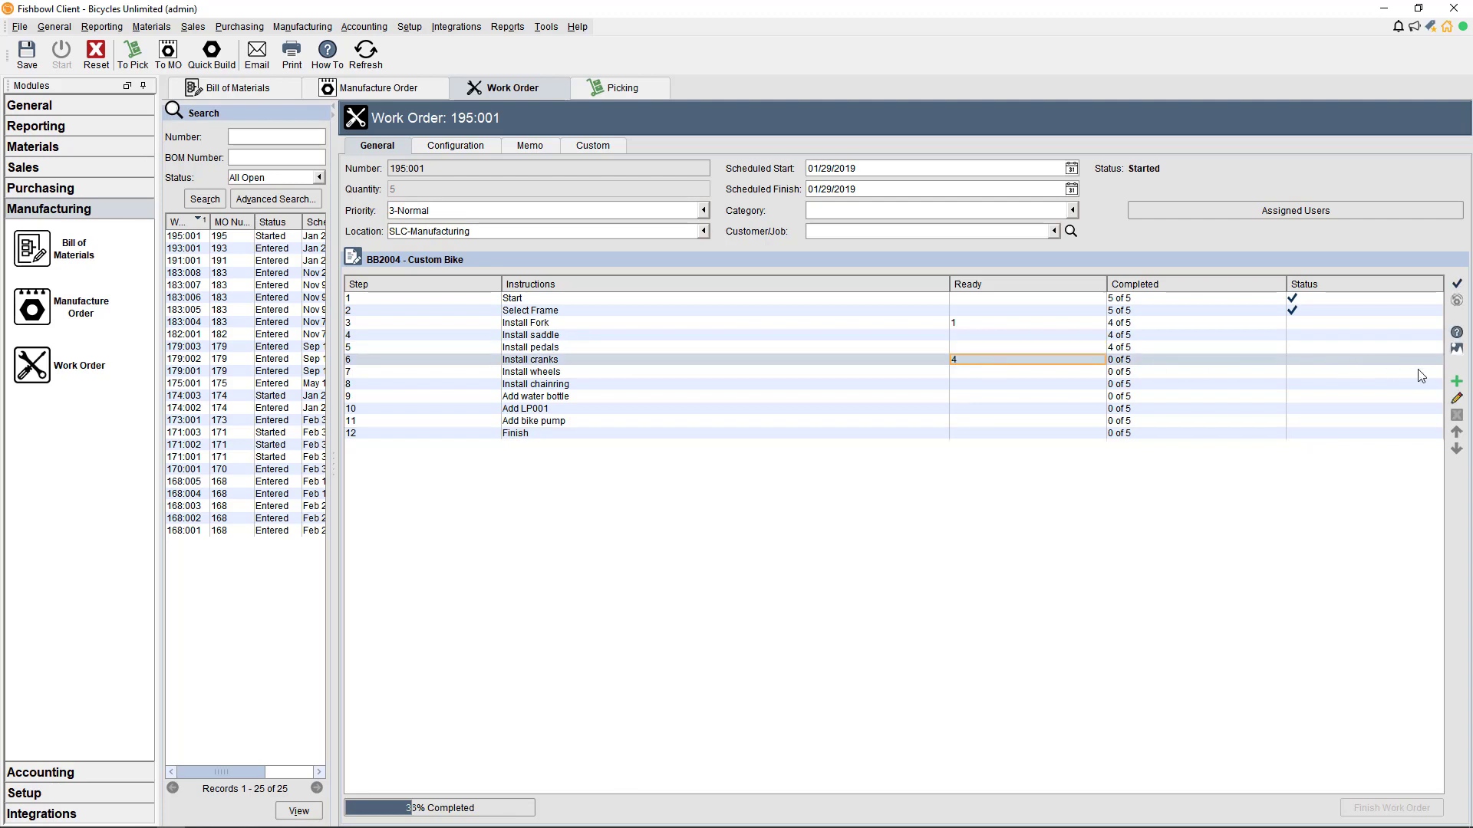
pyautogui.click(1457, 284)
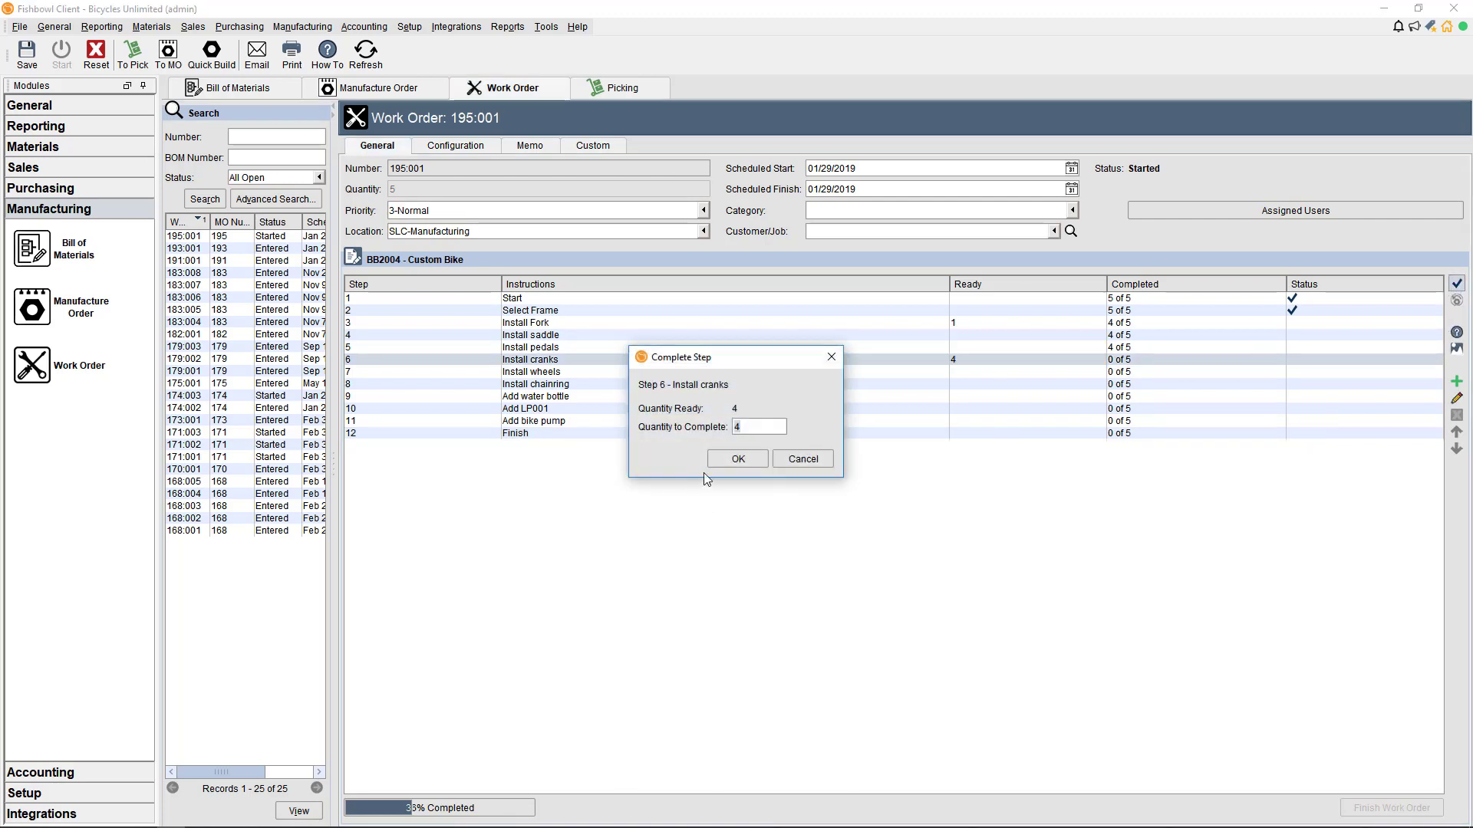
pyautogui.click(724, 459)
# Step: Complete the Install wheels instruction for a quantity of only 1
pyautogui.click(1021, 373)
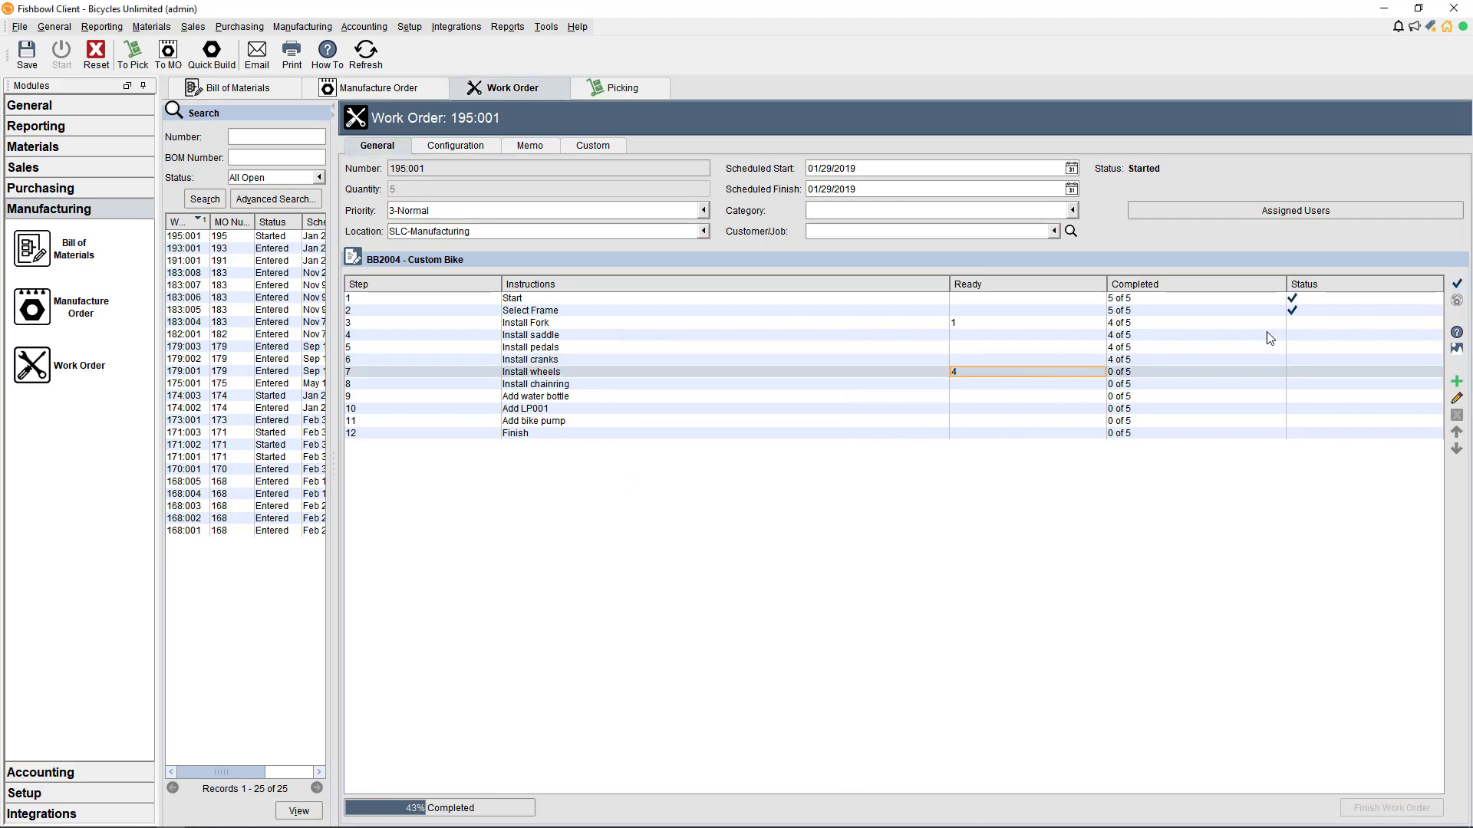
pyautogui.click(1457, 284)
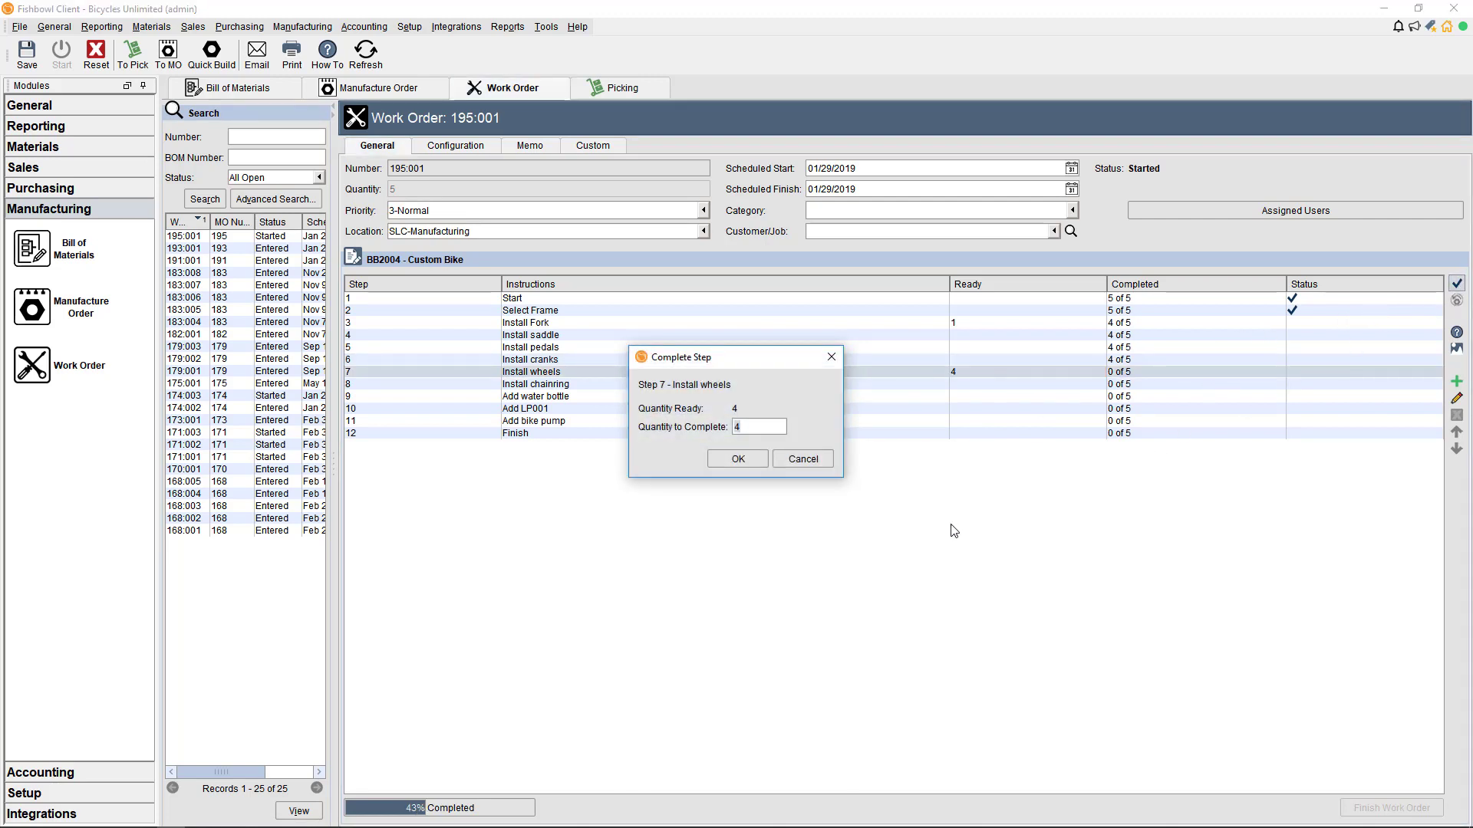
pyautogui.press('BackSpace')
pyautogui.write('1')
pyautogui.click(753, 461)
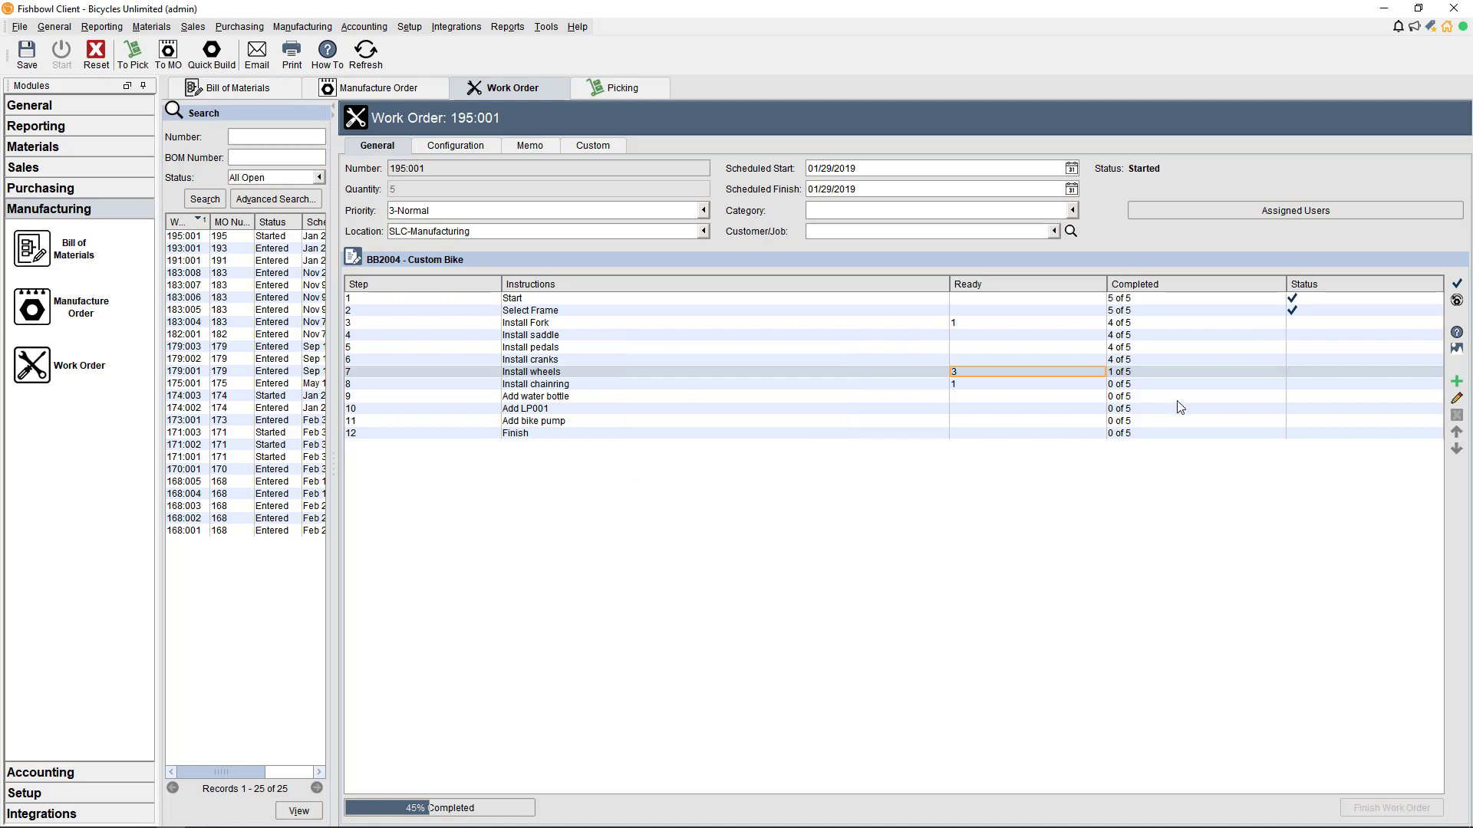
# Step: Complete the Install chainring and Add water bottle instructions for a quantity of 1 each
pyautogui.click(1135, 380)
pyautogui.click(1457, 284)
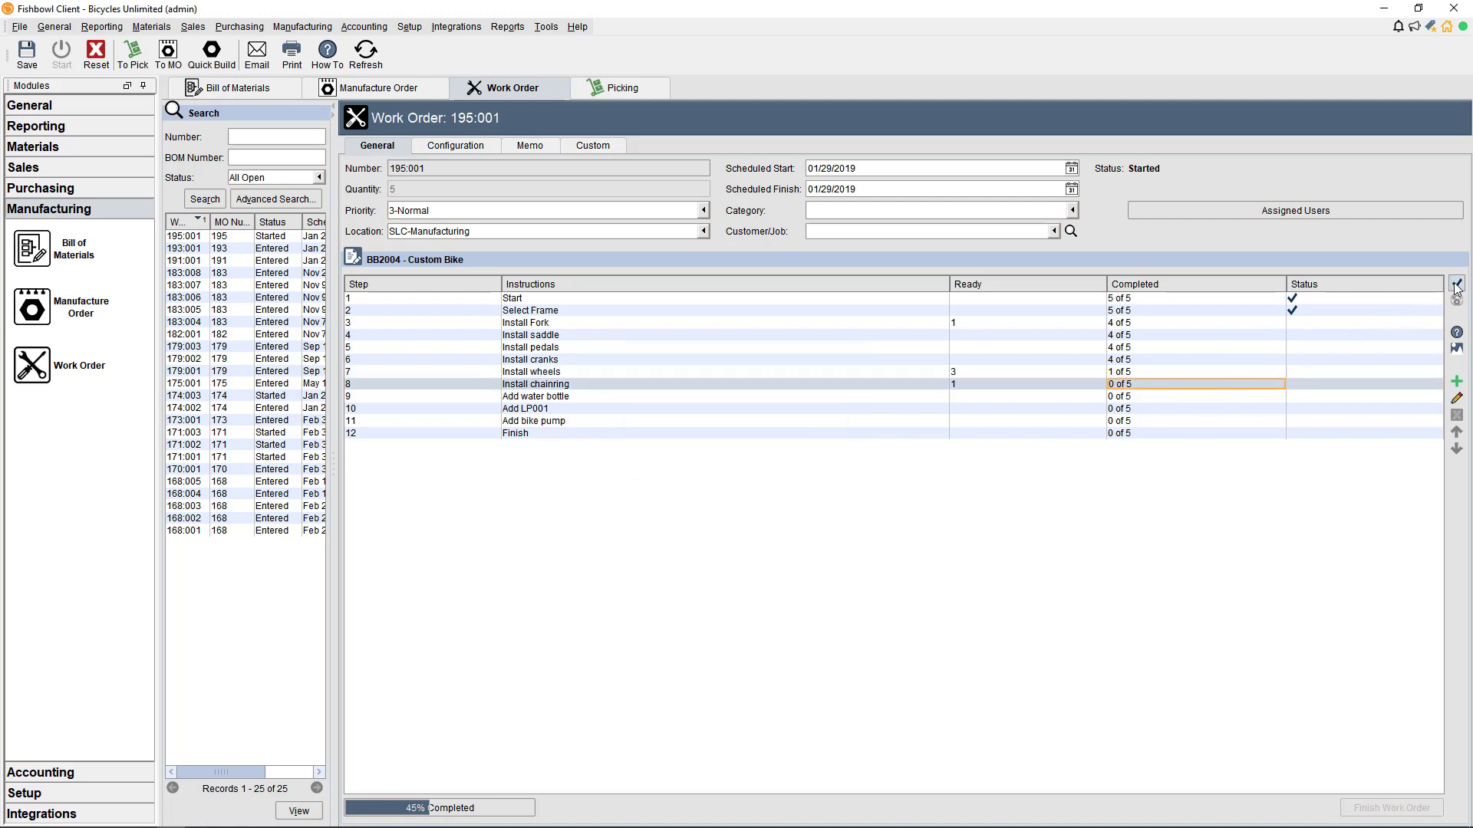
pyautogui.click(748, 459)
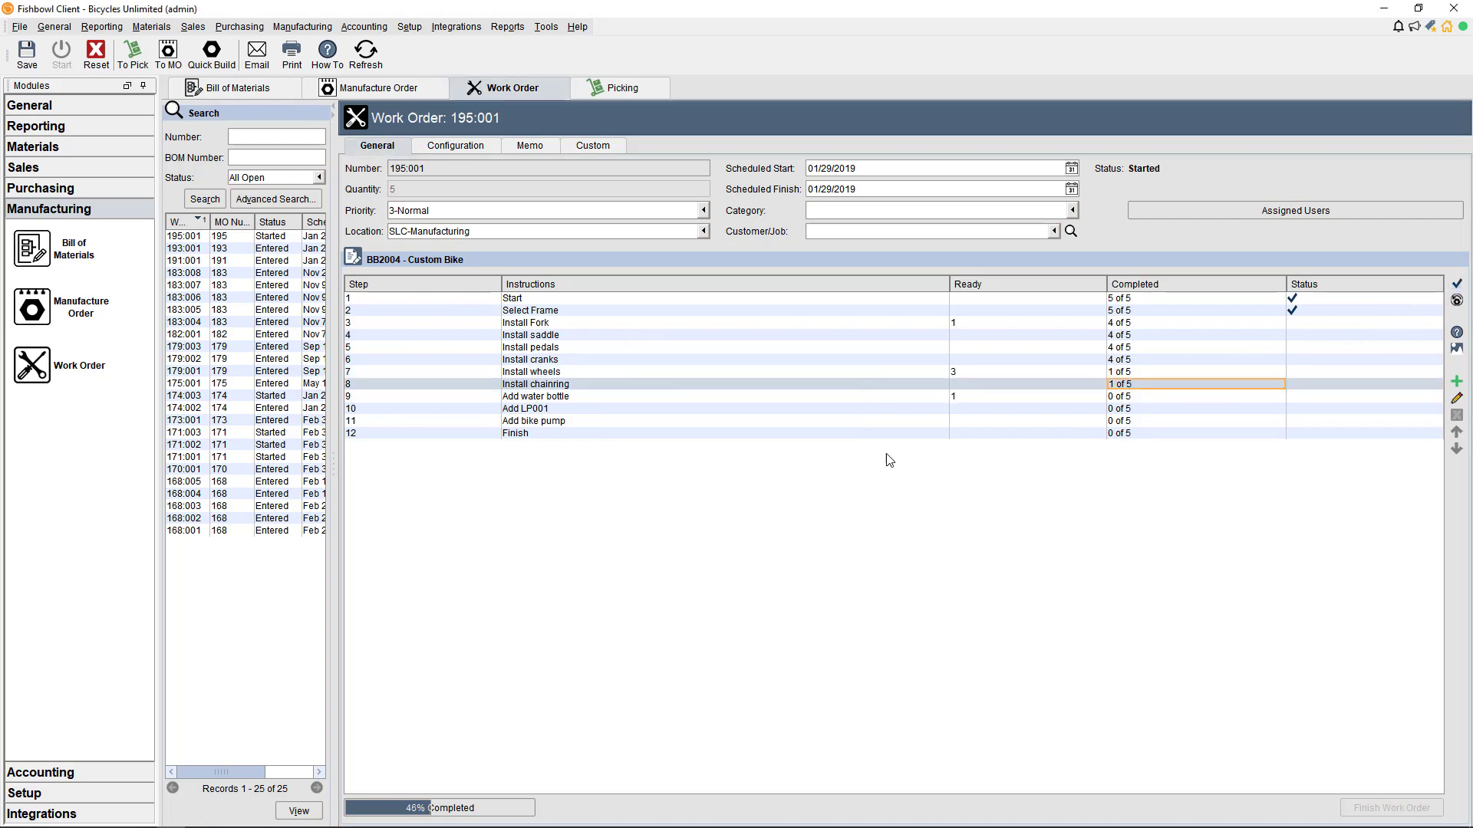
pyautogui.click(982, 399)
pyautogui.click(1457, 284)
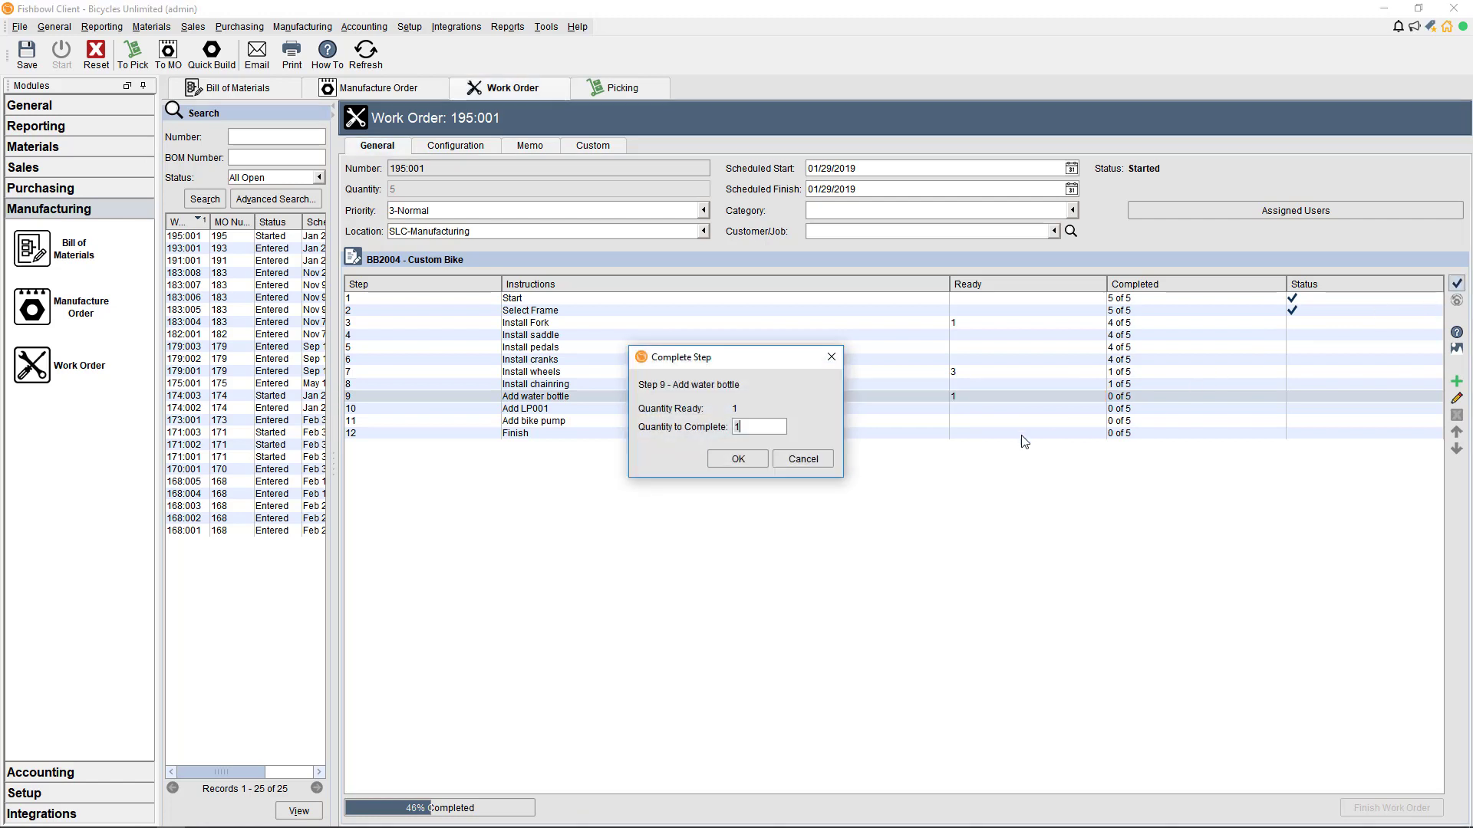
pyautogui.click(738, 459)
# Step: Complete the Add LP001 and Add bike pump instructions for a quantity of 1 each
pyautogui.click(1457, 284)
pyautogui.click(759, 459)
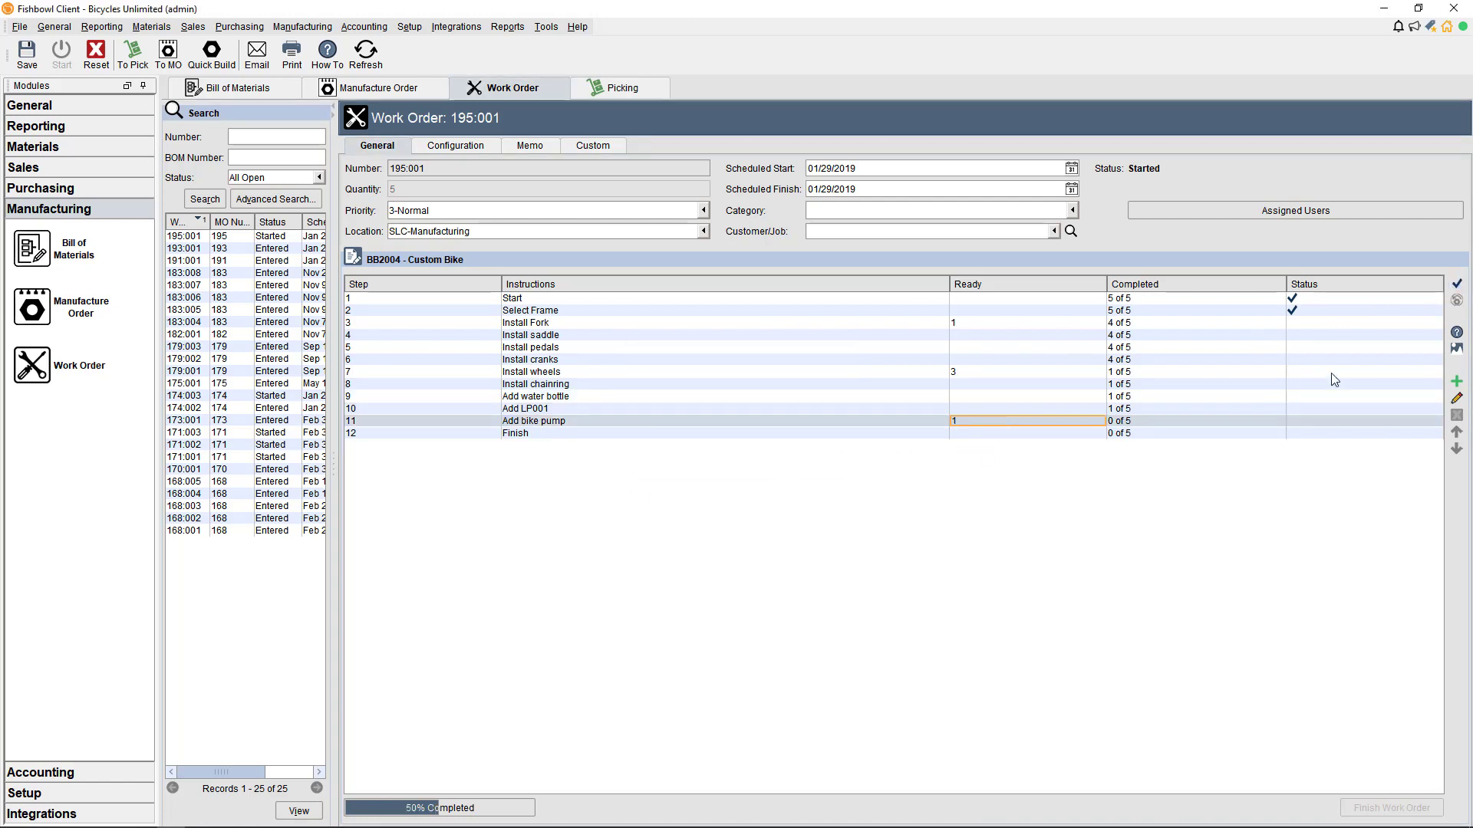
pyautogui.click(1457, 283)
pyautogui.click(752, 458)
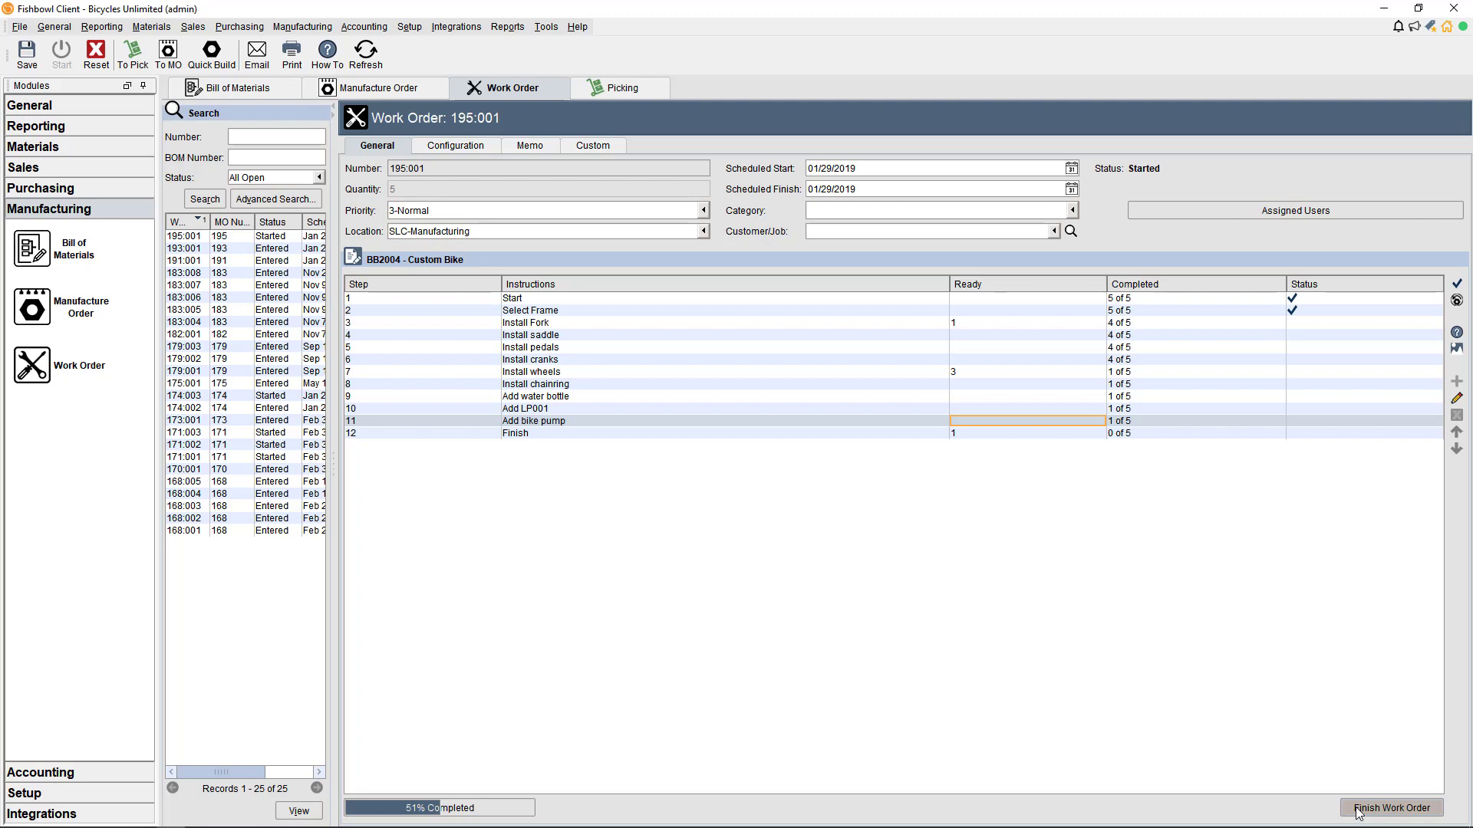
# Step: Finish the work order for one bike with serial number 1234567, creating a new work order with the remaining materials
pyautogui.click(1357, 811)
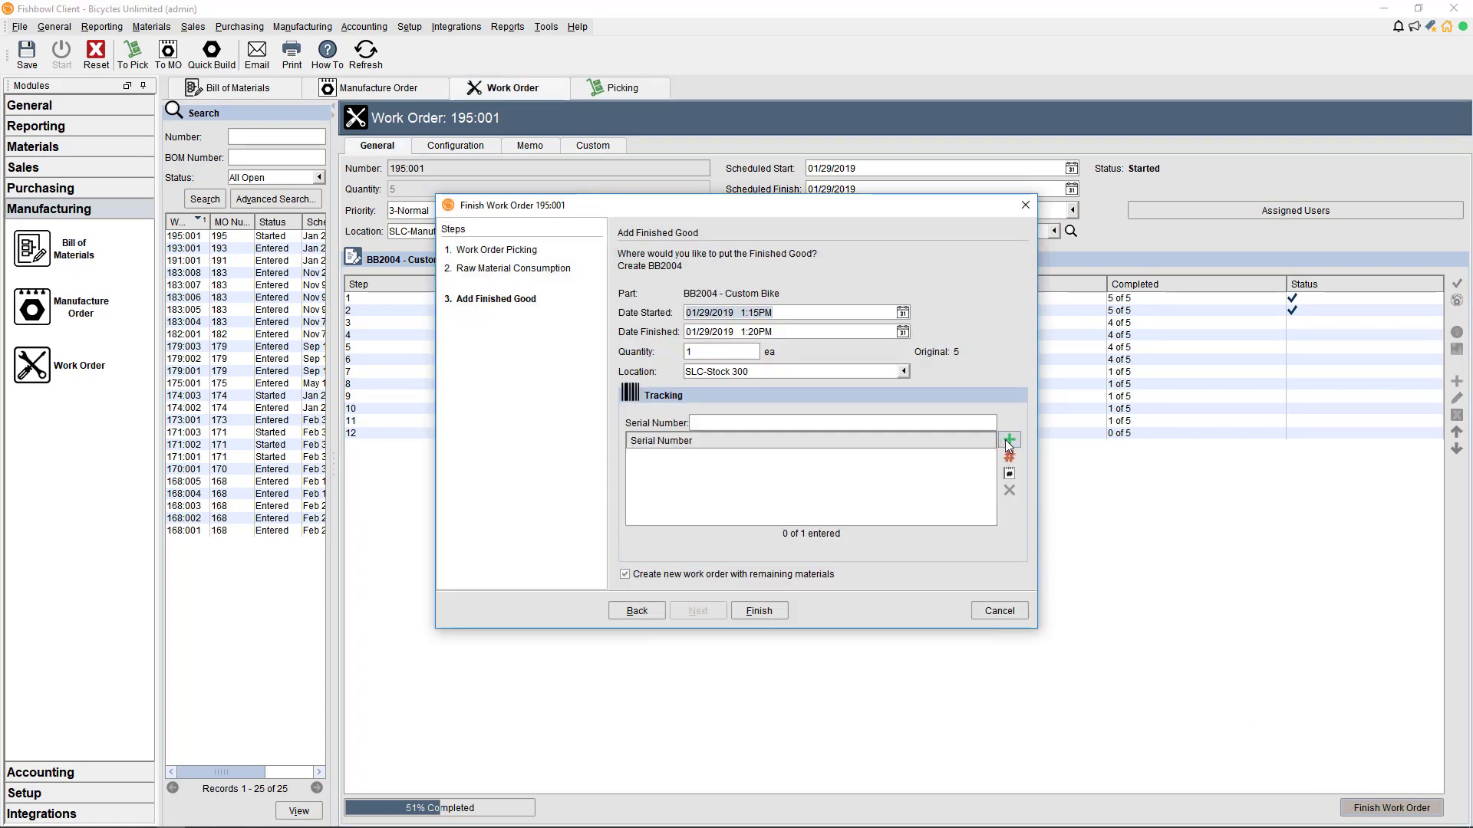
pyautogui.click(898, 426)
pyautogui.write('1234567')
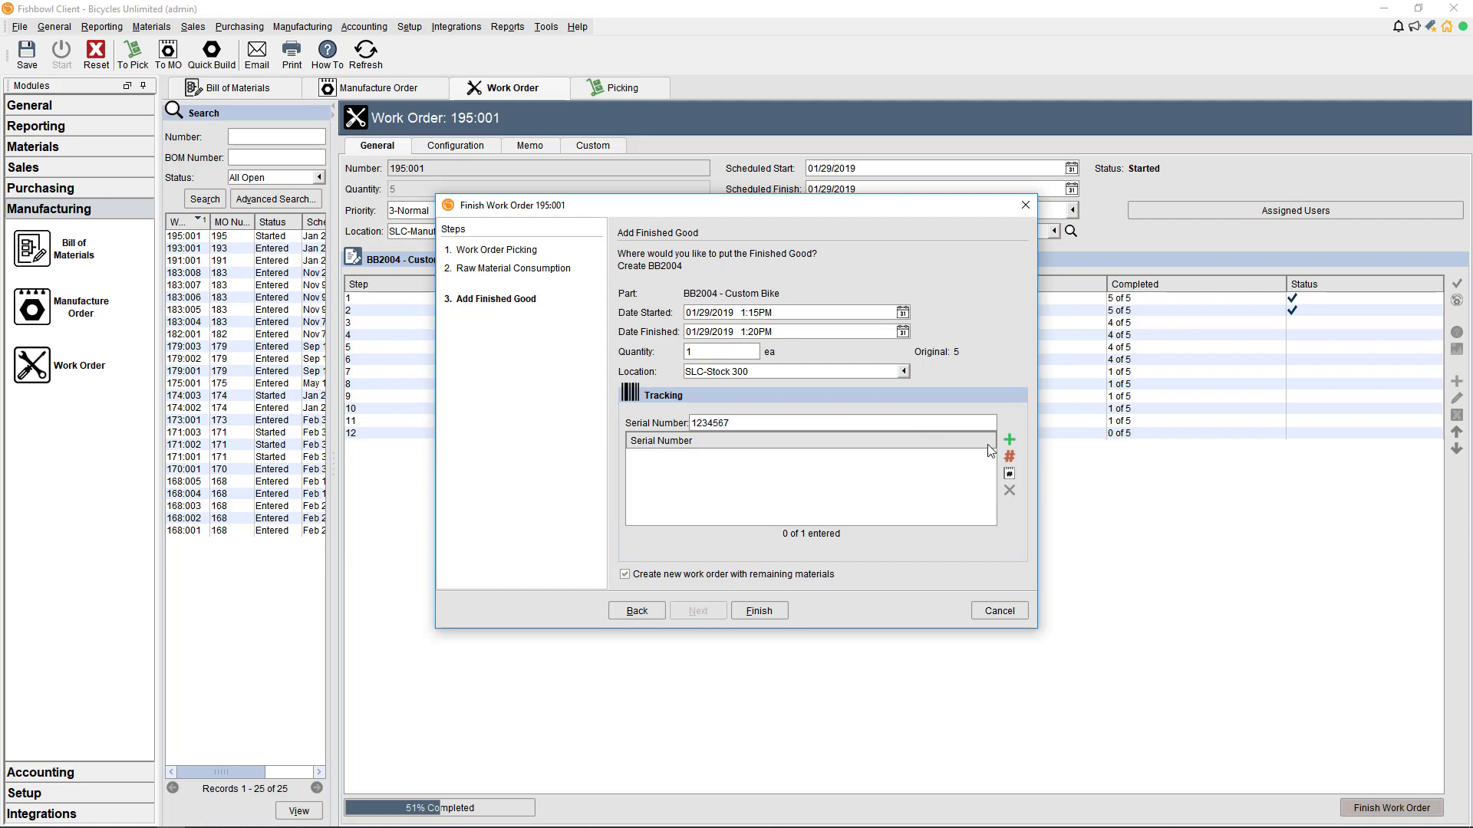
pyautogui.click(1008, 435)
pyautogui.click(756, 610)
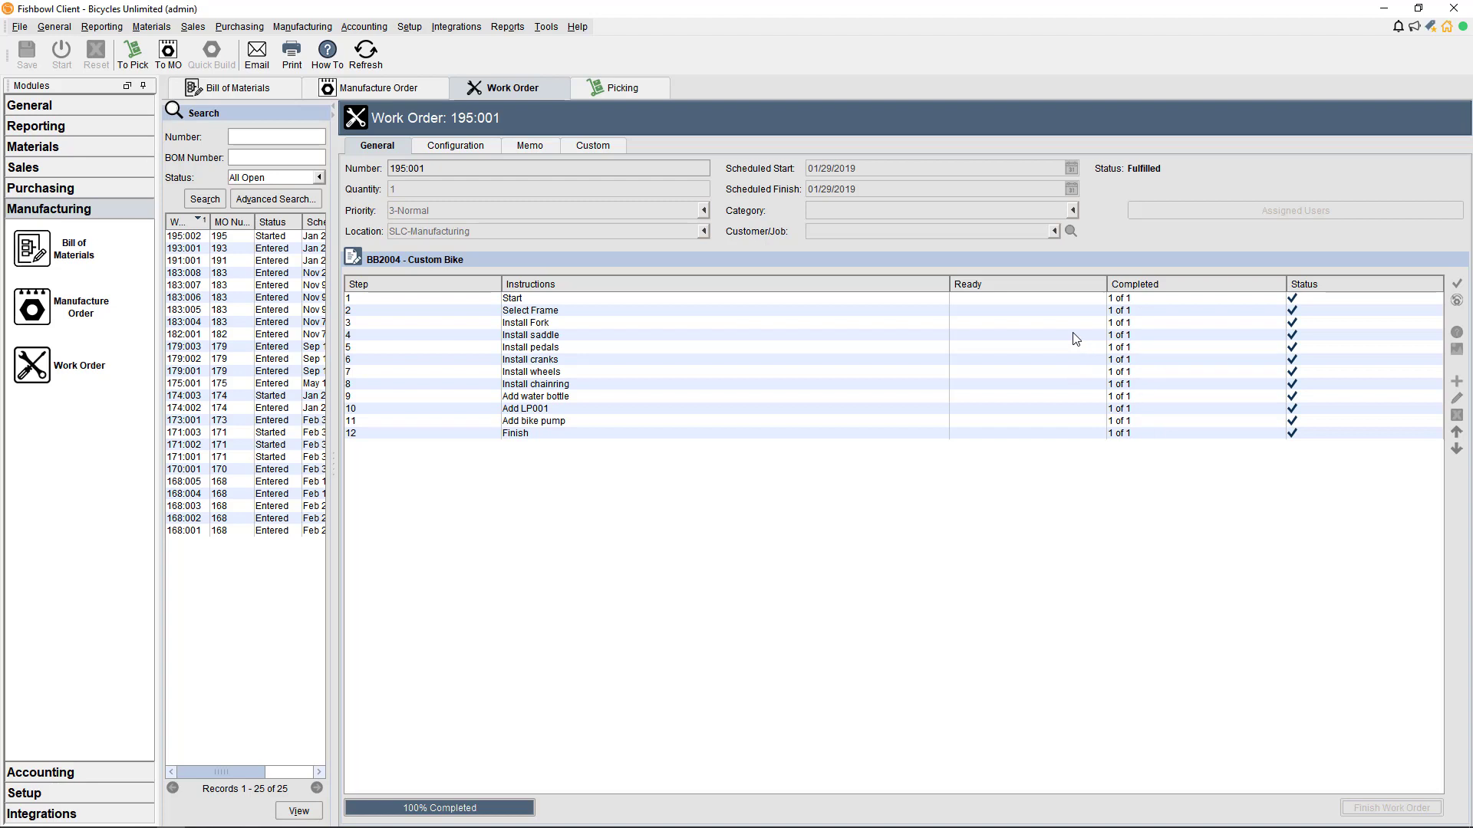
# Step: Open the remaining work order from its manufacture order and check the ready quantities of its Install Fork and Install wheels instructions
pyautogui.click(370, 89)
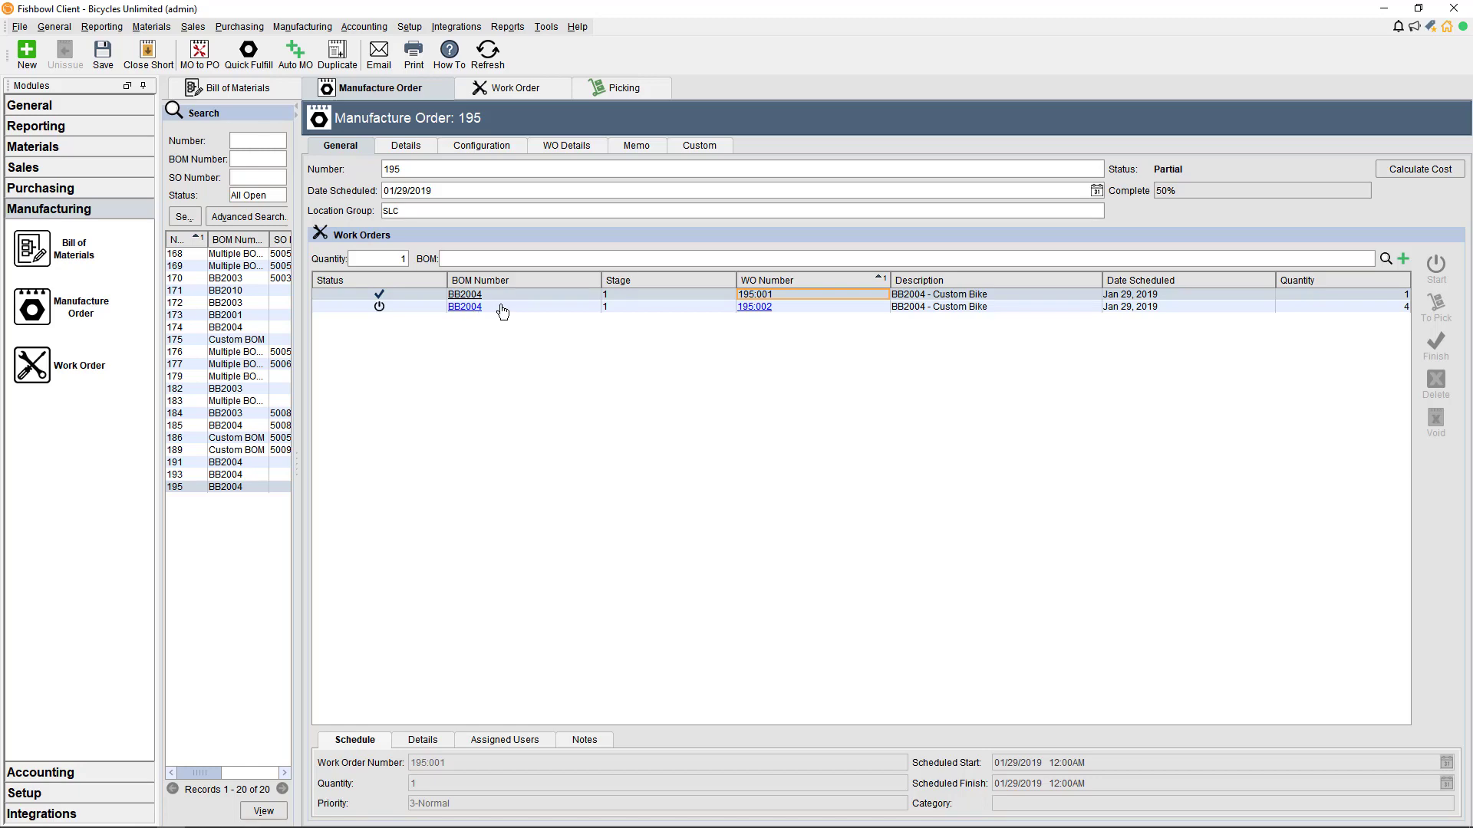
pyautogui.click(755, 307)
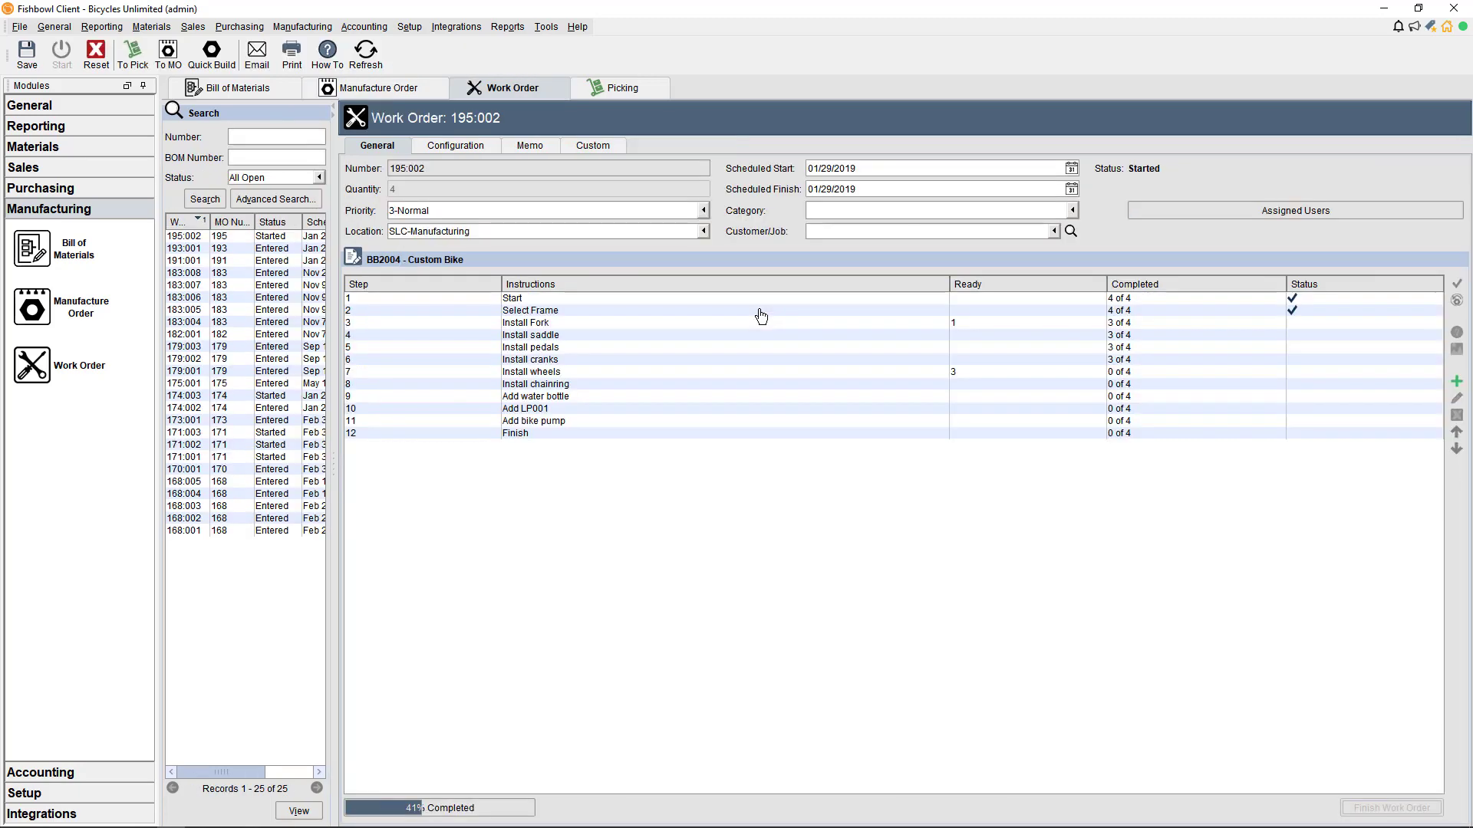
pyautogui.click(968, 324)
pyautogui.click(977, 371)
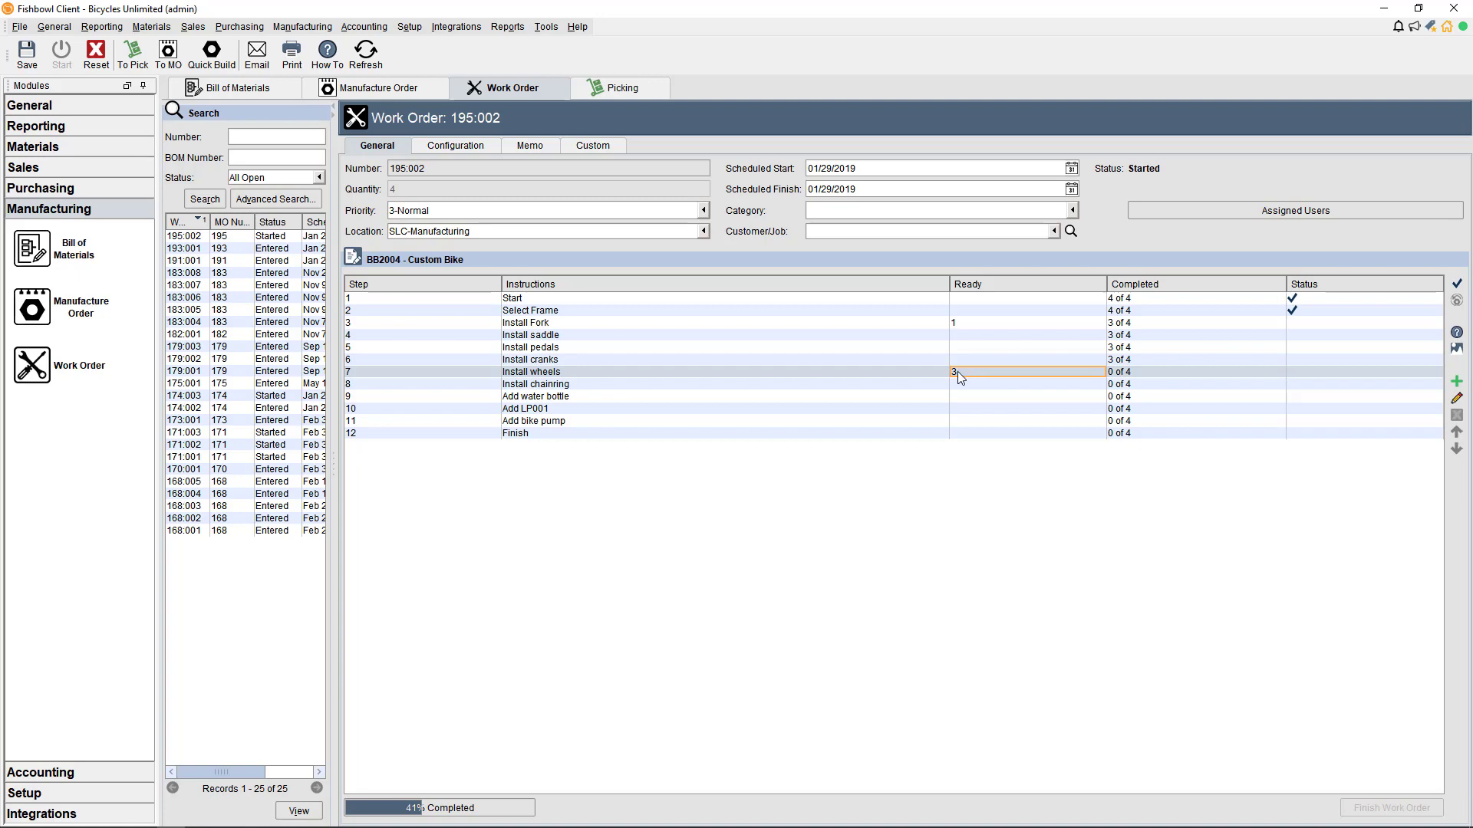
pyautogui.click(168, 53)
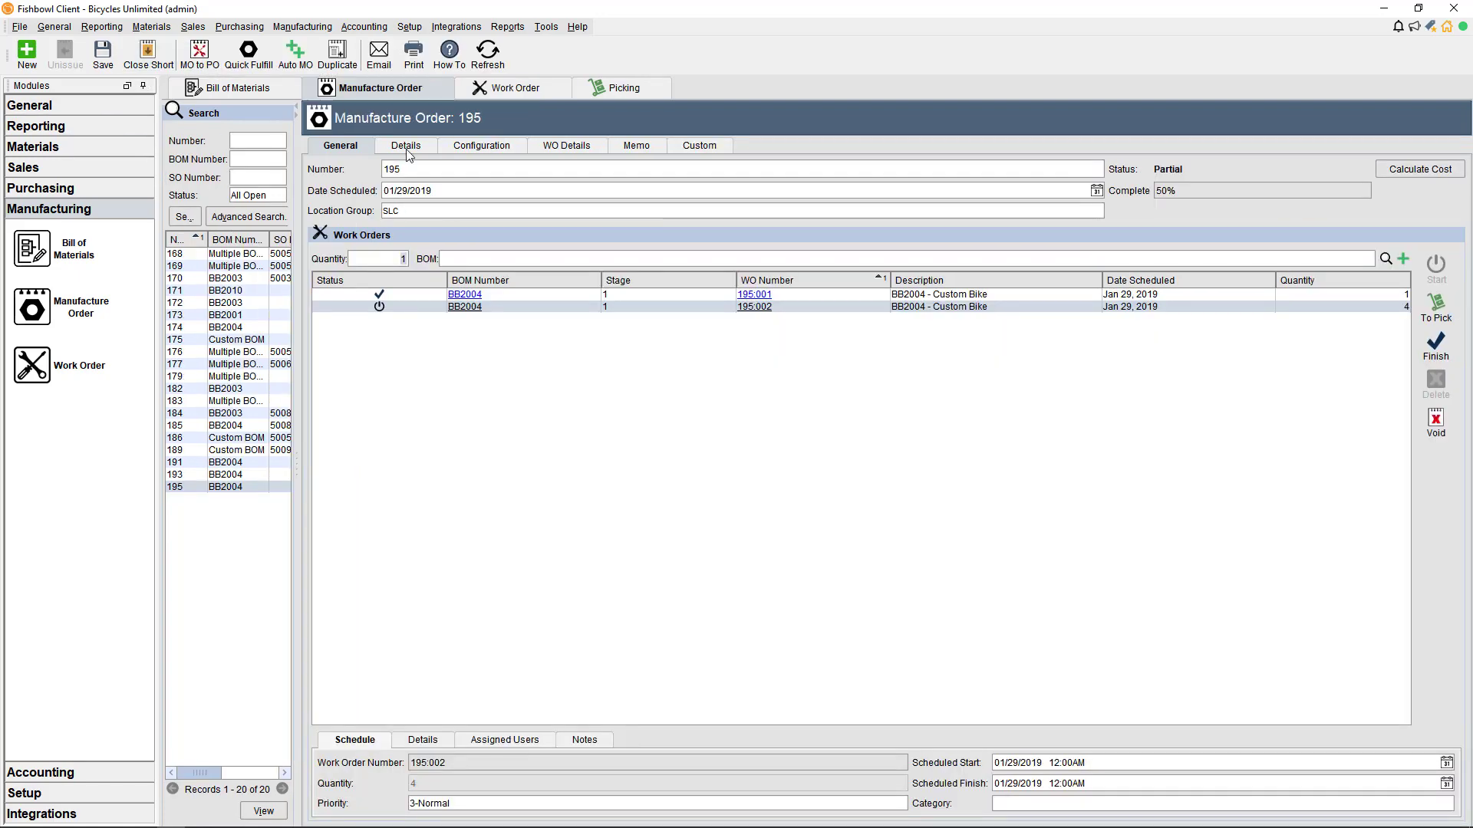
pyautogui.click(767, 315)
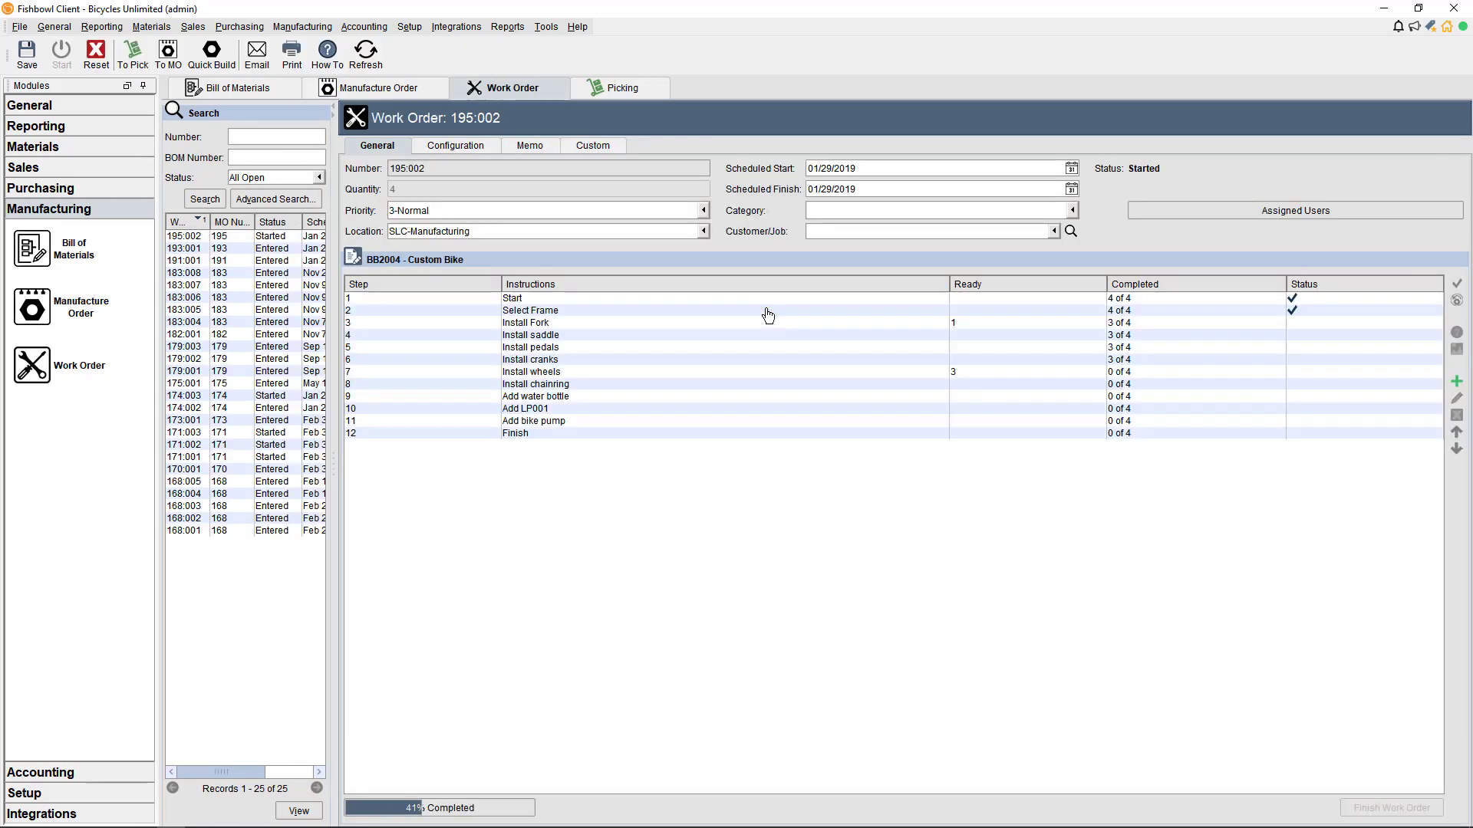
# Step: Quick build the remaining work order, batch-assigning 4 serial numbers starting at 12345 to the finished bikes
pyautogui.click(218, 57)
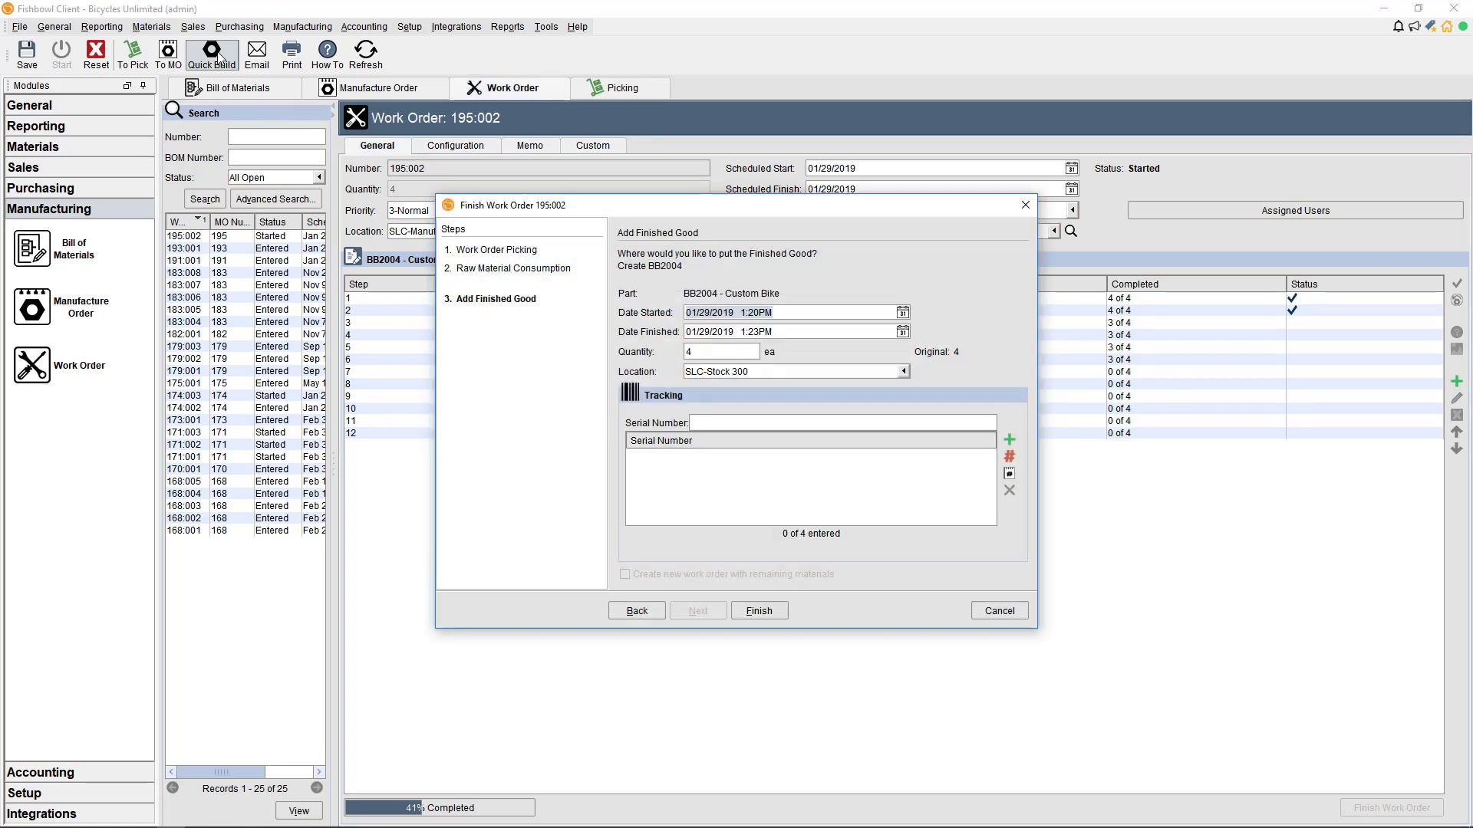
pyautogui.click(890, 424)
pyautogui.write('12345')
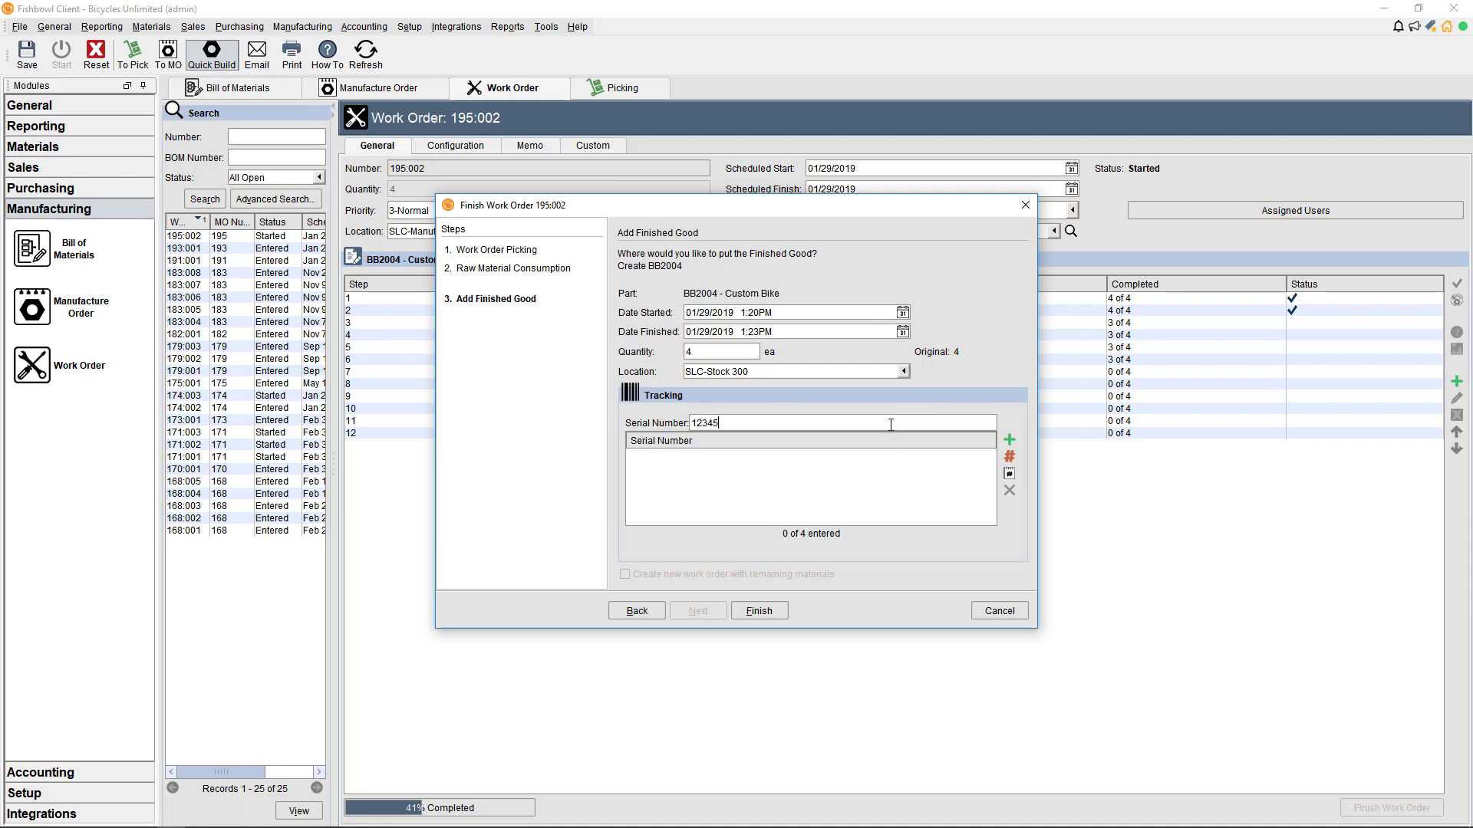
pyautogui.click(1008, 458)
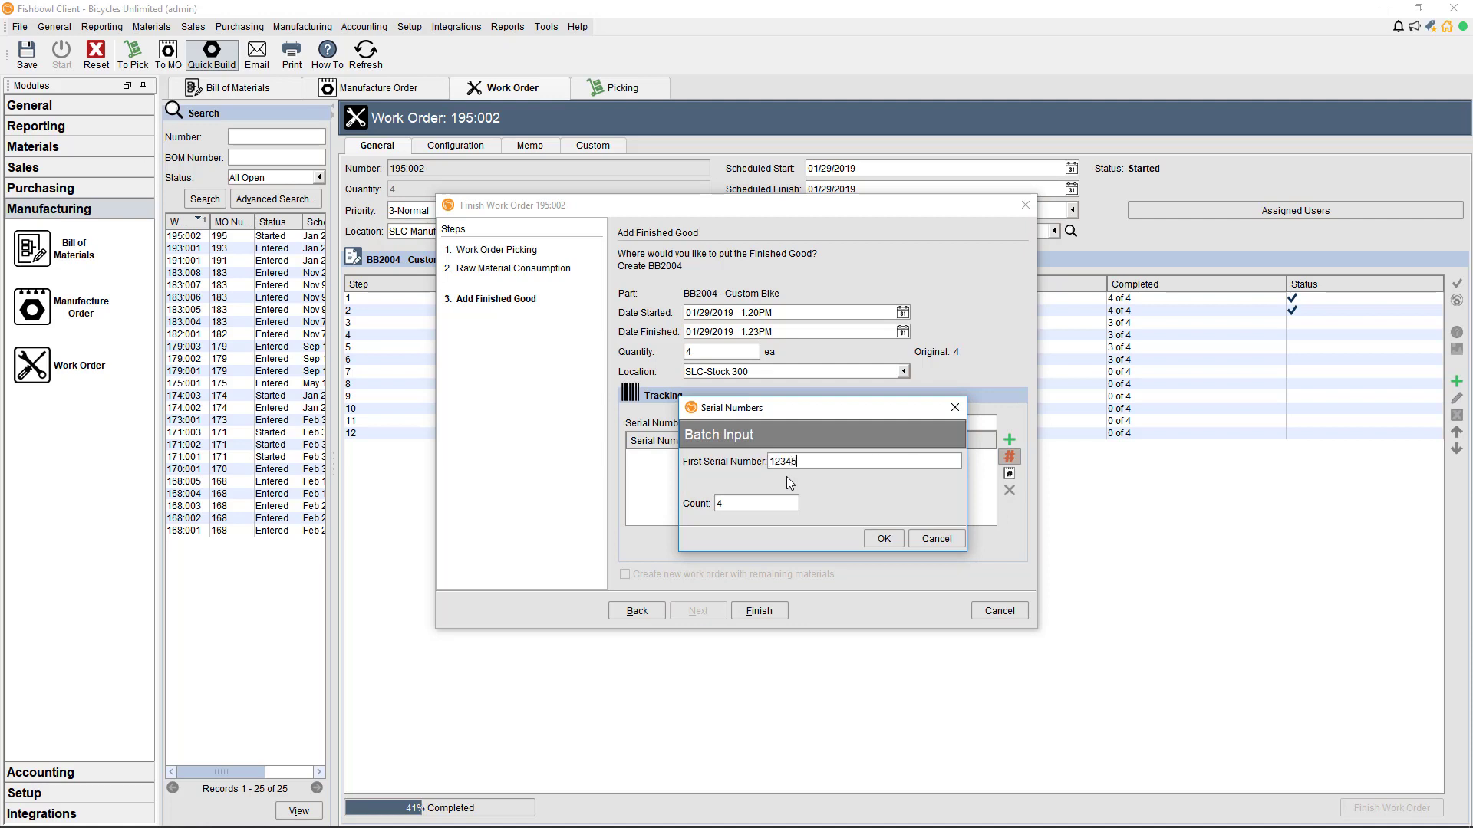
pyautogui.click(888, 537)
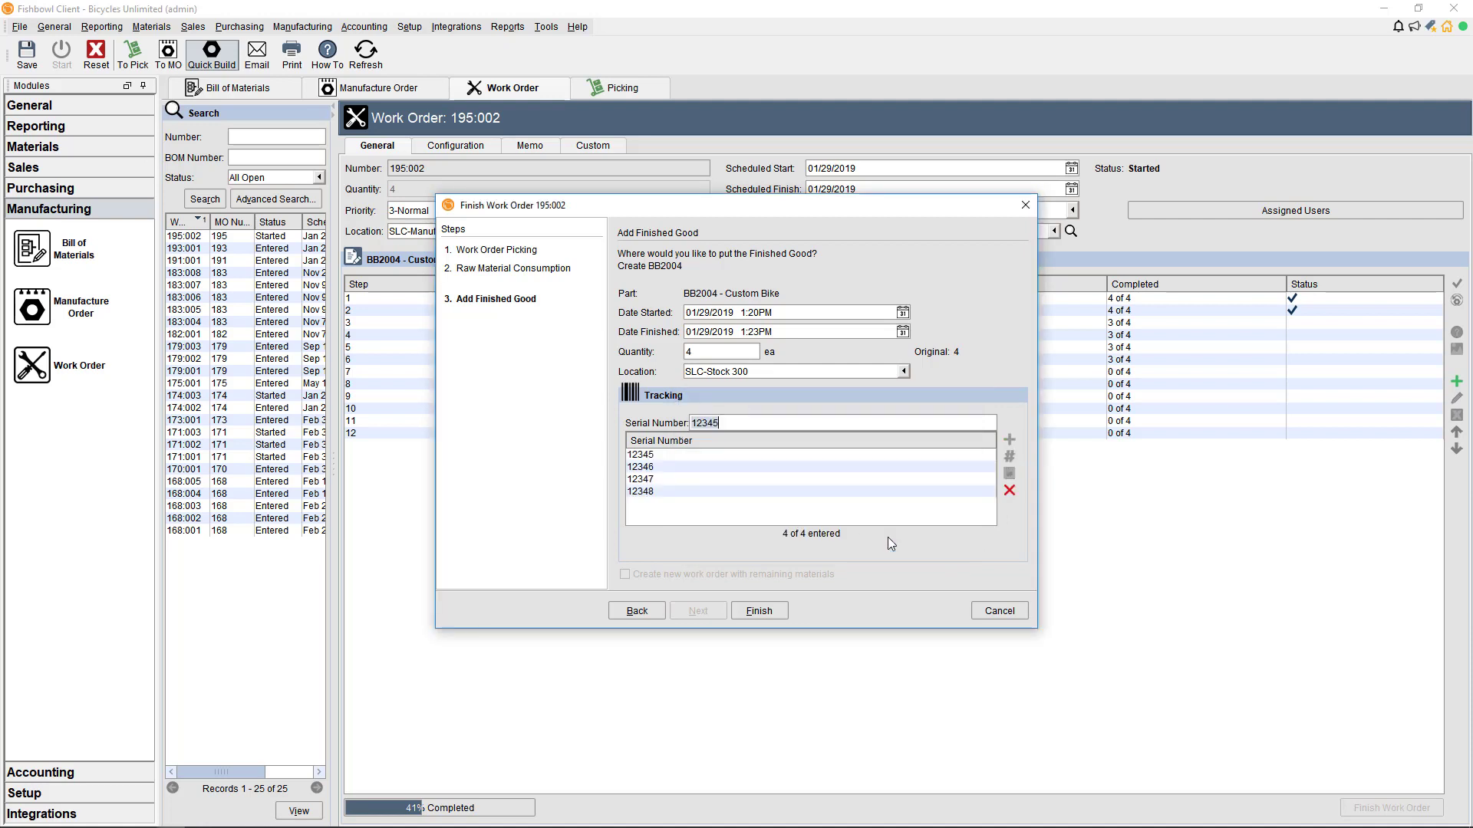
pyautogui.click(770, 611)
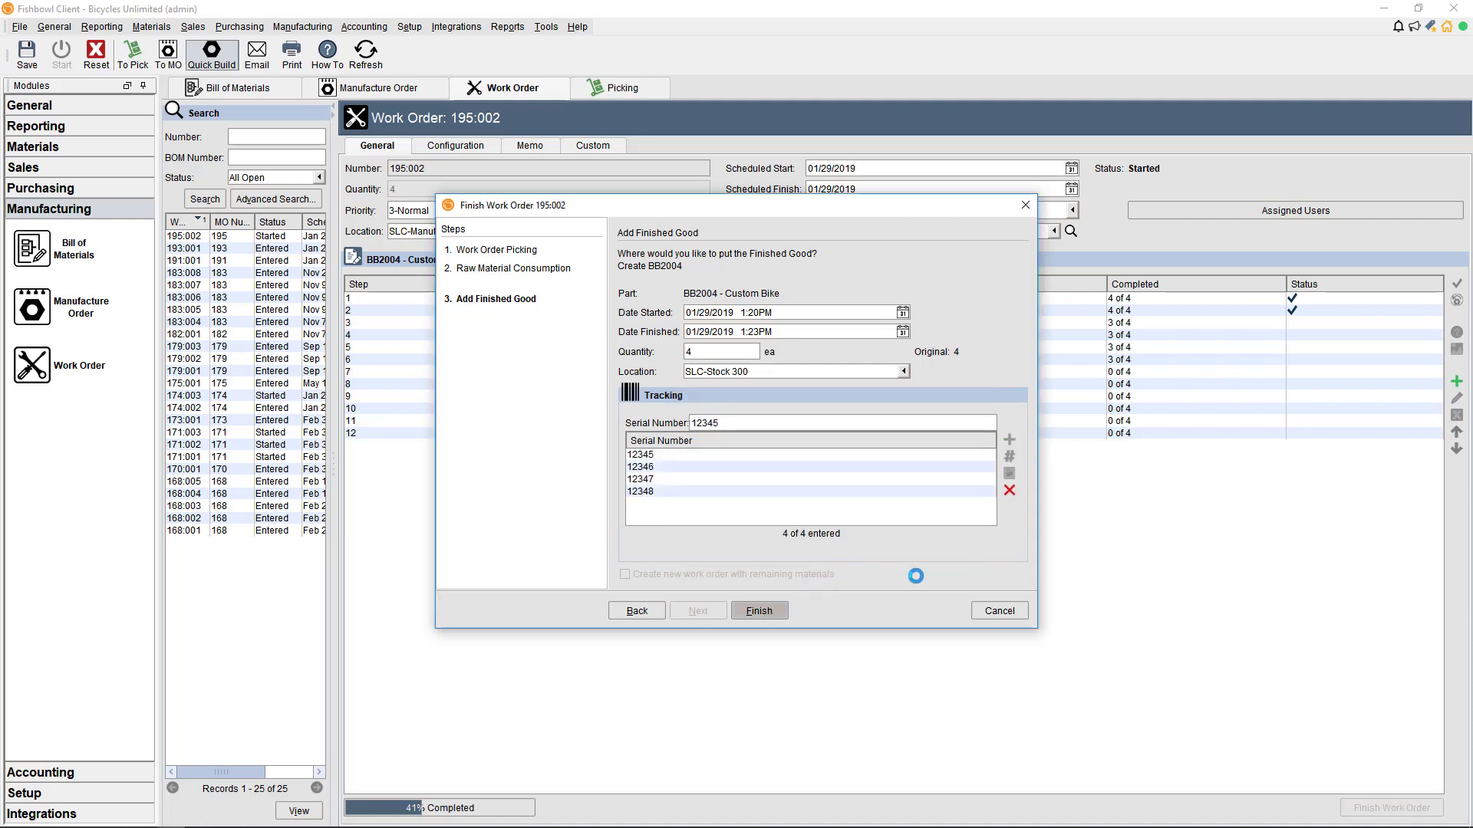